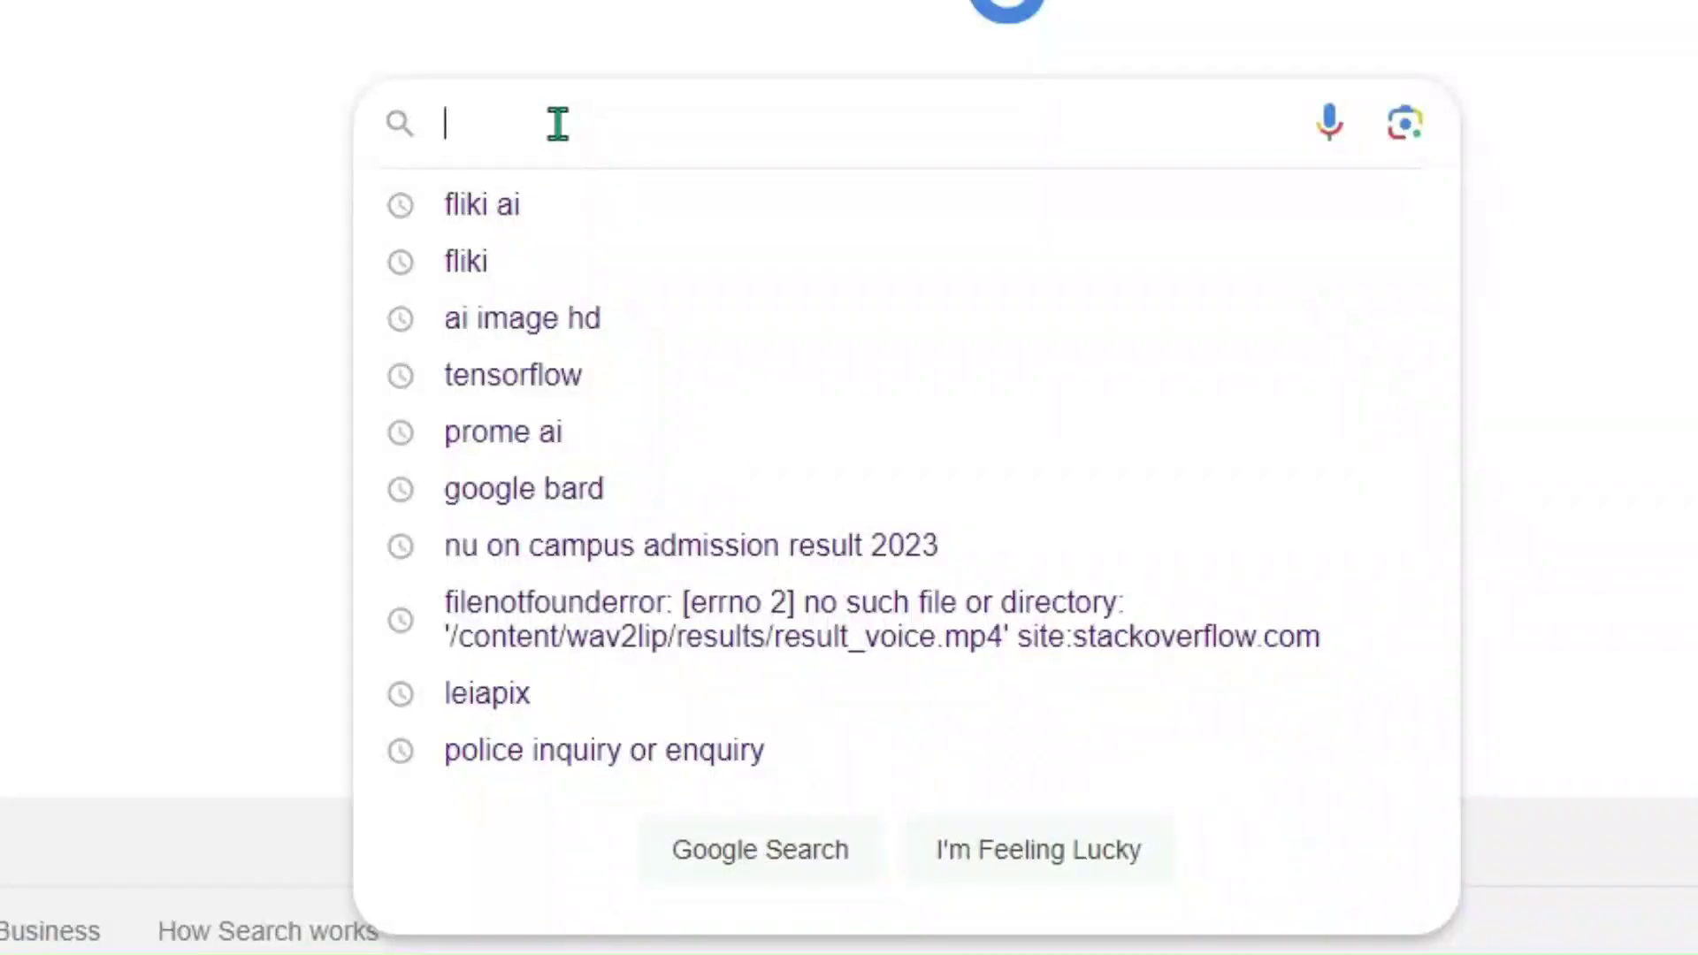
# - Search Google for "fliki ai", open the Fliki website and start using it for free
pyautogui.write('fliki a')
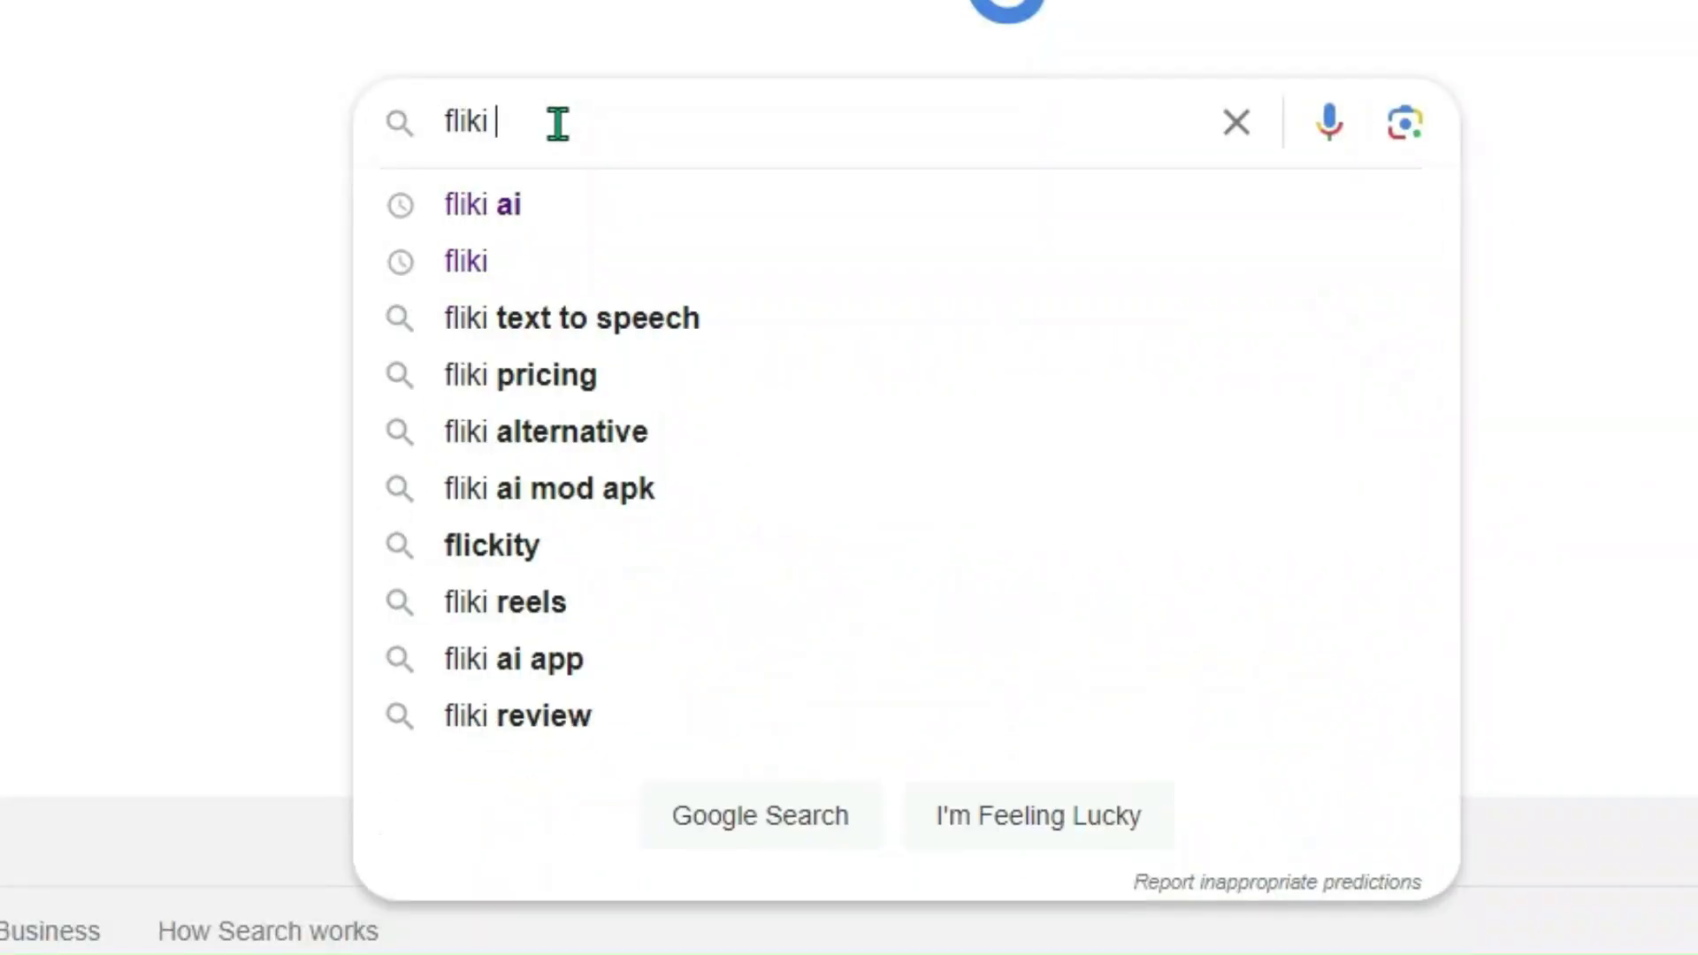
pyautogui.write('i')
pyautogui.press('Return')
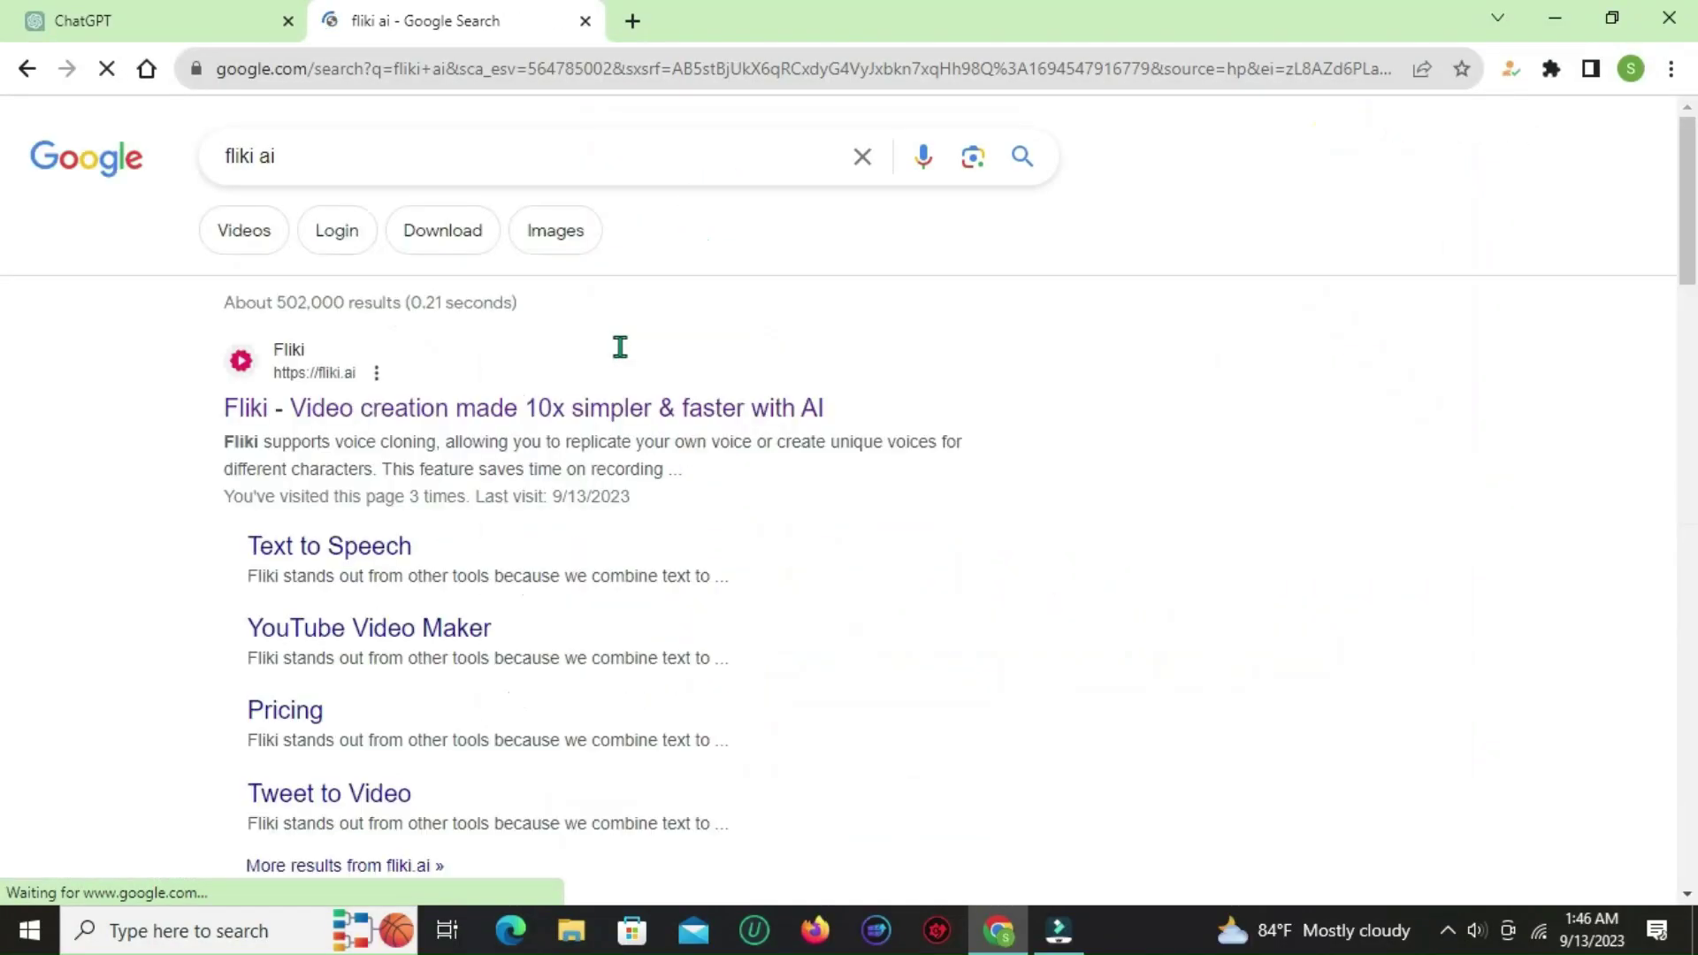
pyautogui.click(379, 418)
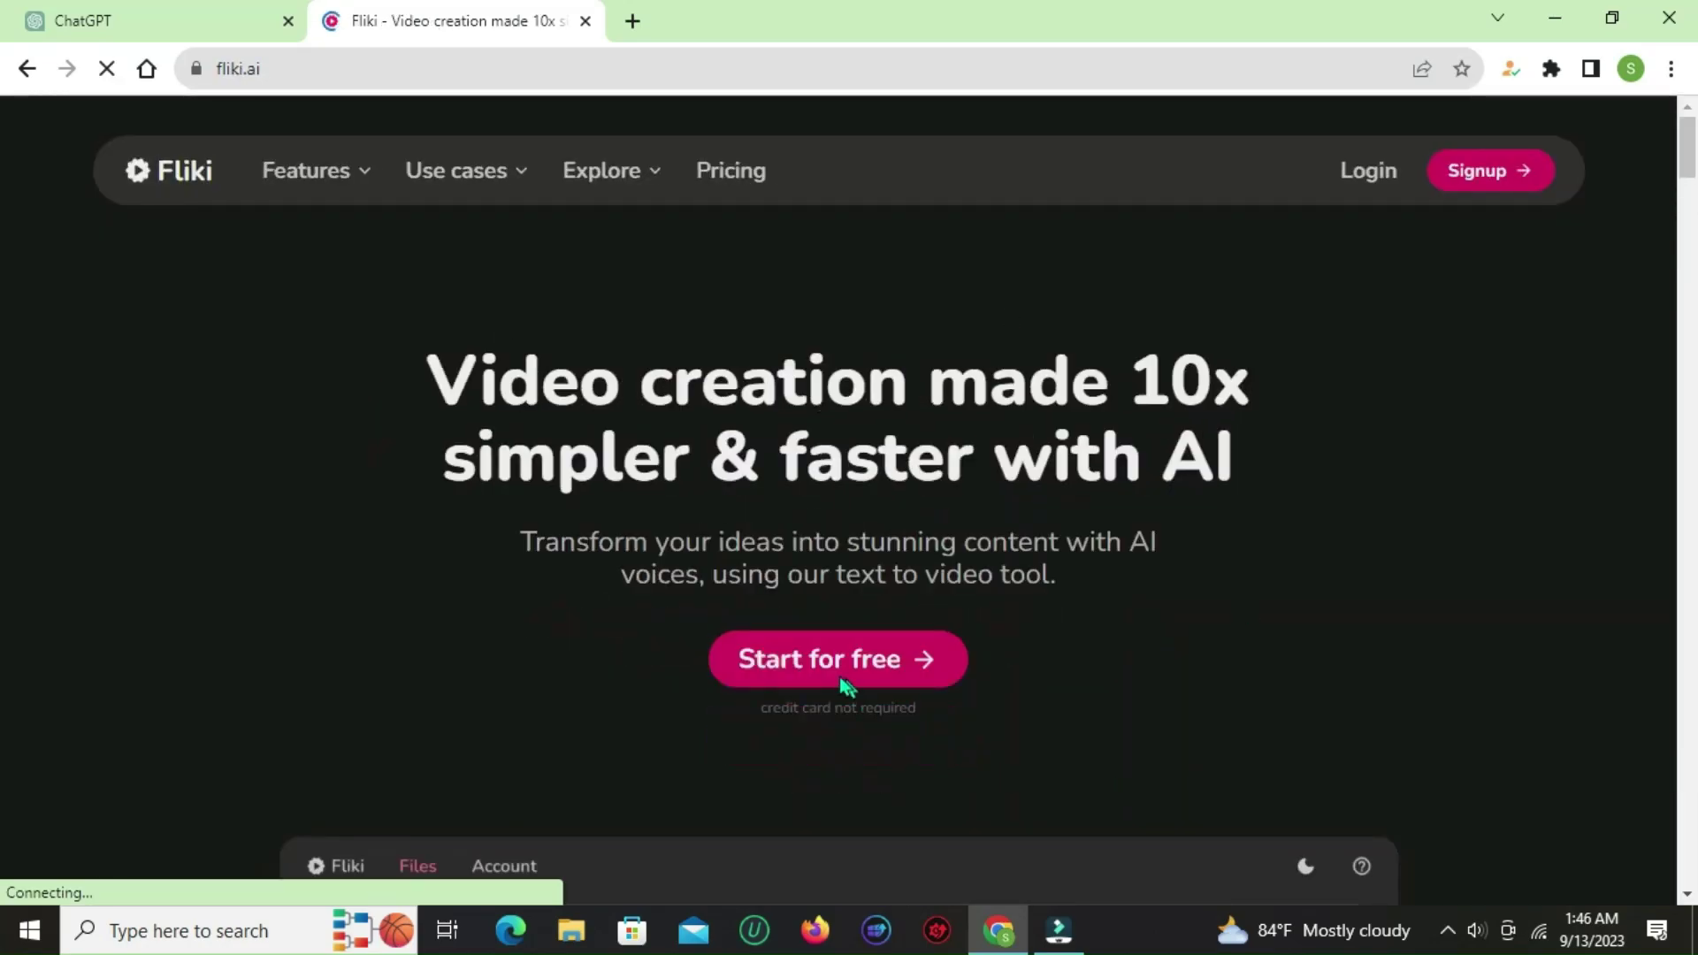
pyautogui.click(834, 681)
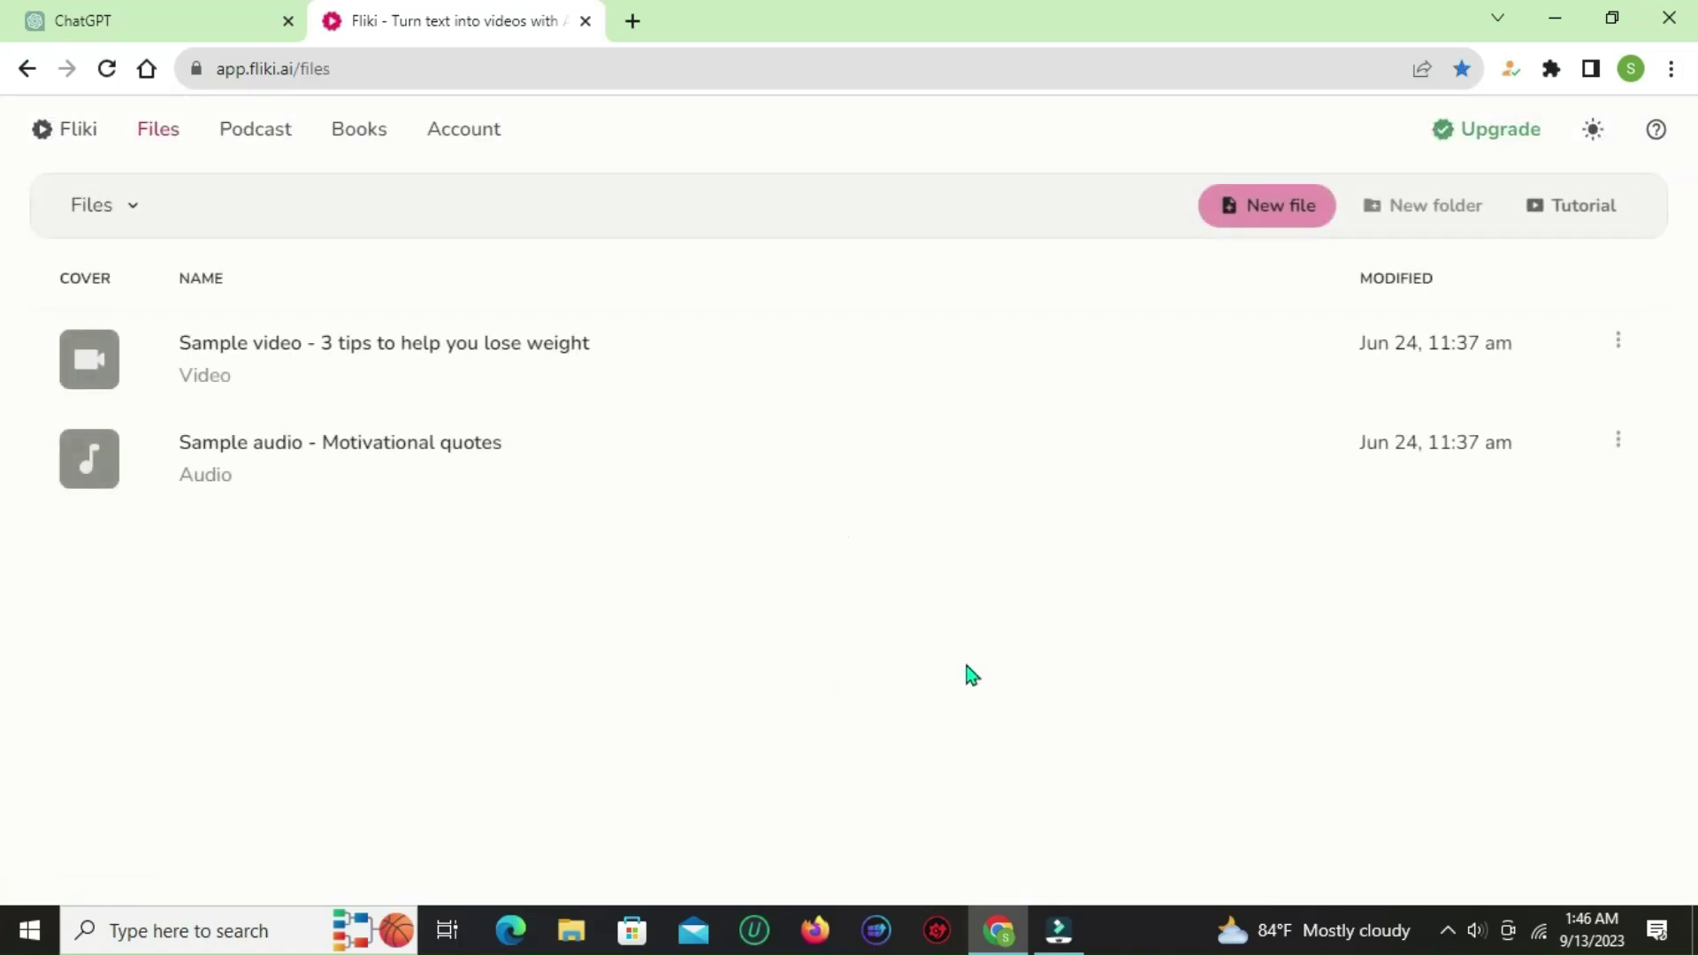
# - Create a new empty English (United States) video file named "shorts"
pyautogui.click(1274, 223)
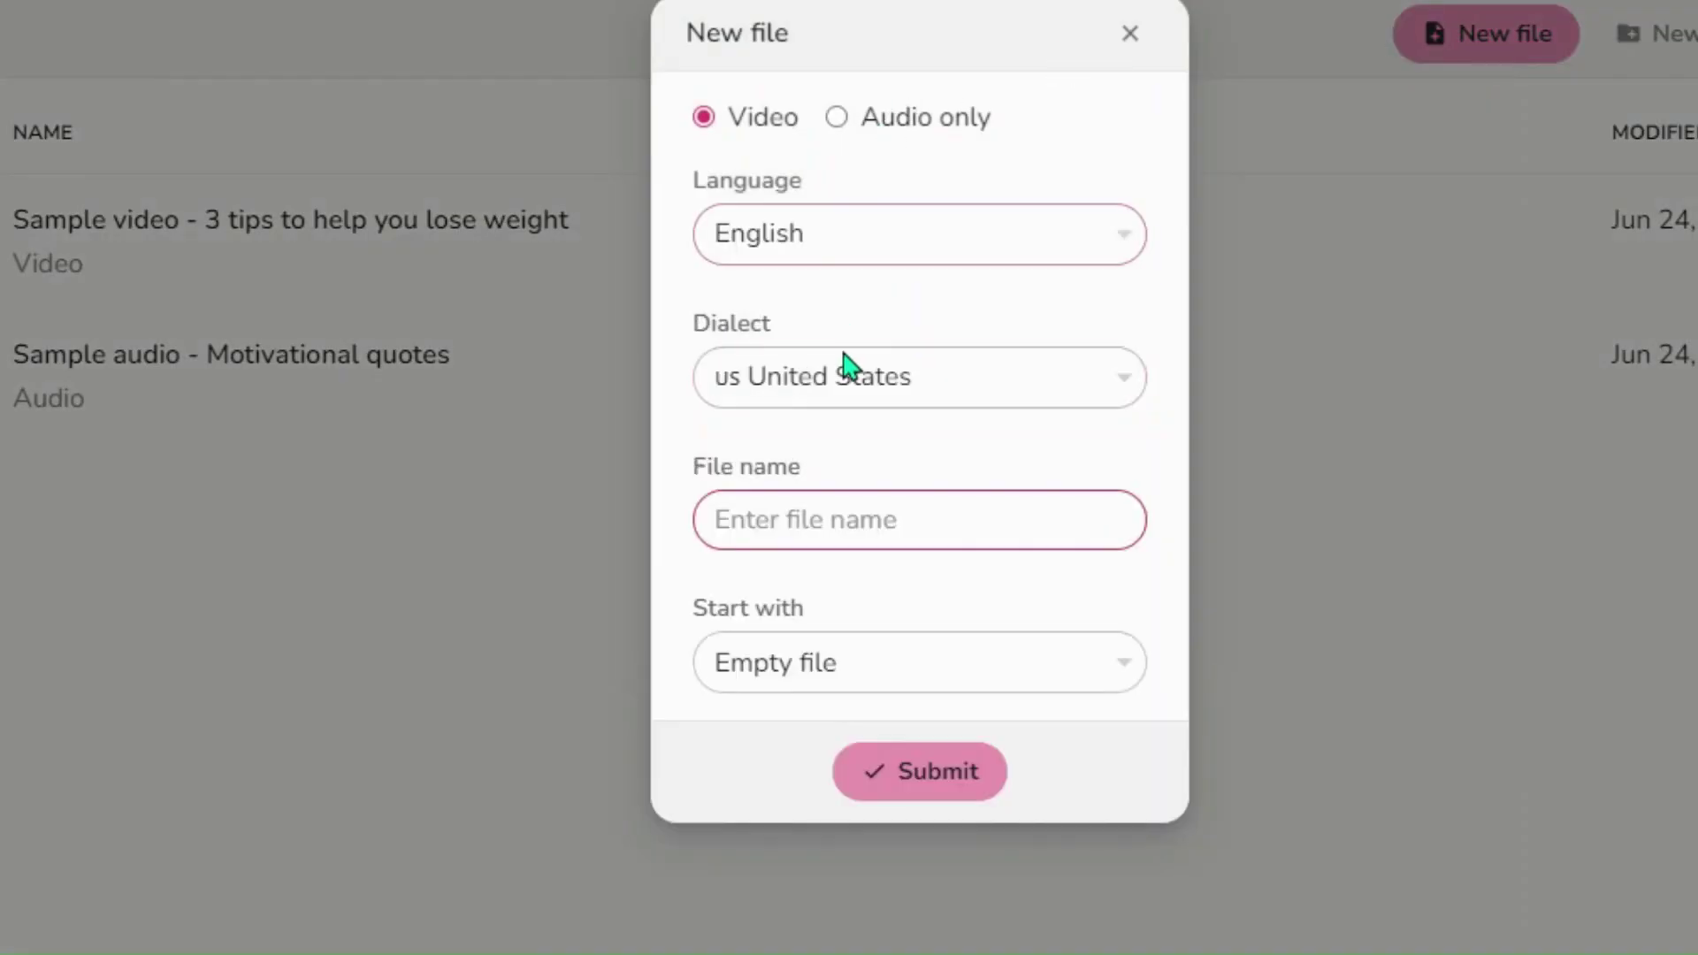
pyautogui.click(826, 522)
pyautogui.write('shorts')
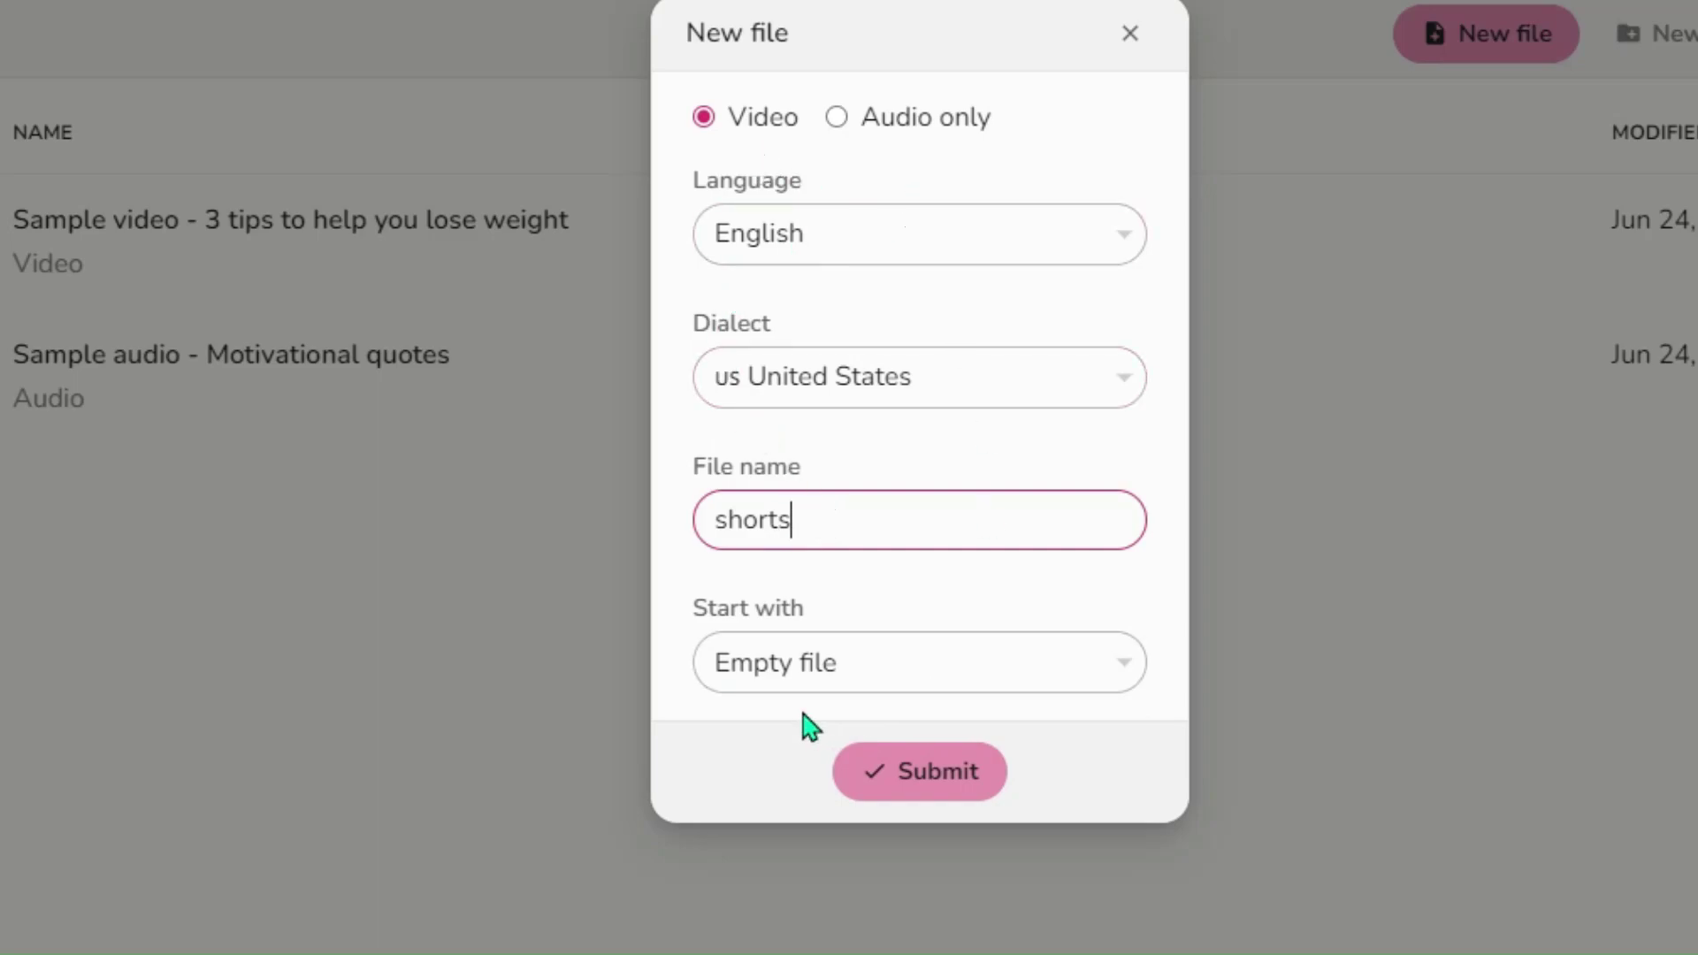
pyautogui.click(926, 788)
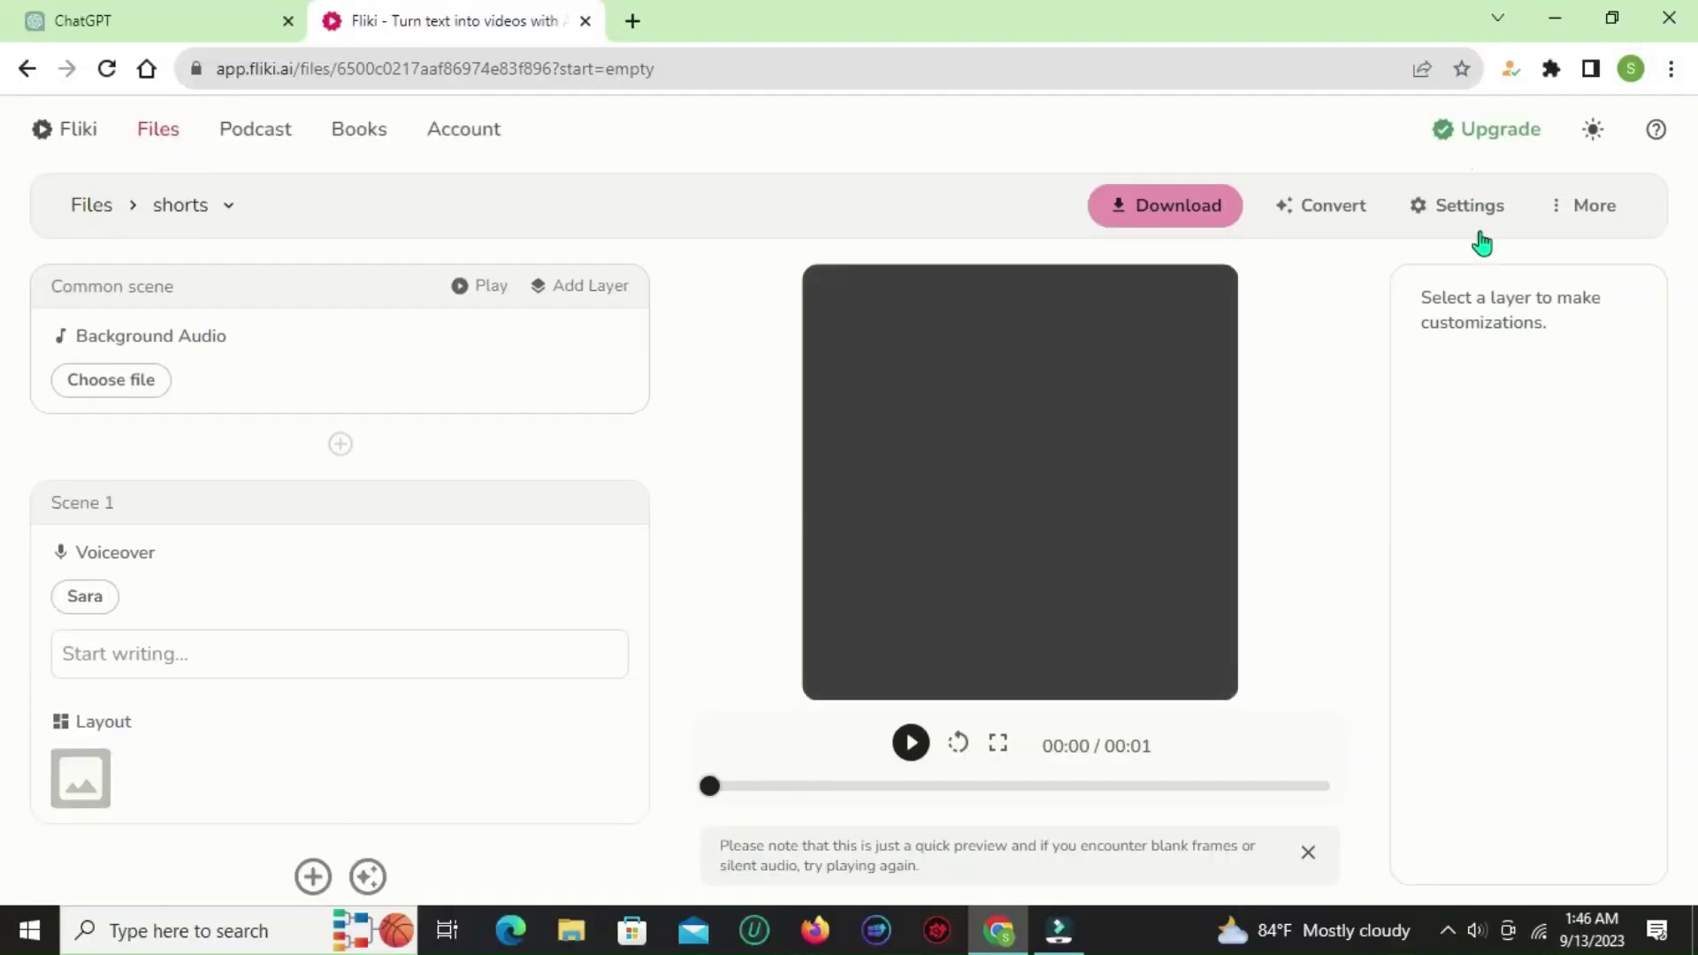
# - Set the video's aspect ratio to Portrait (9:16), keep the fade and zoom effects enabled, and save the settings
pyautogui.click(1455, 210)
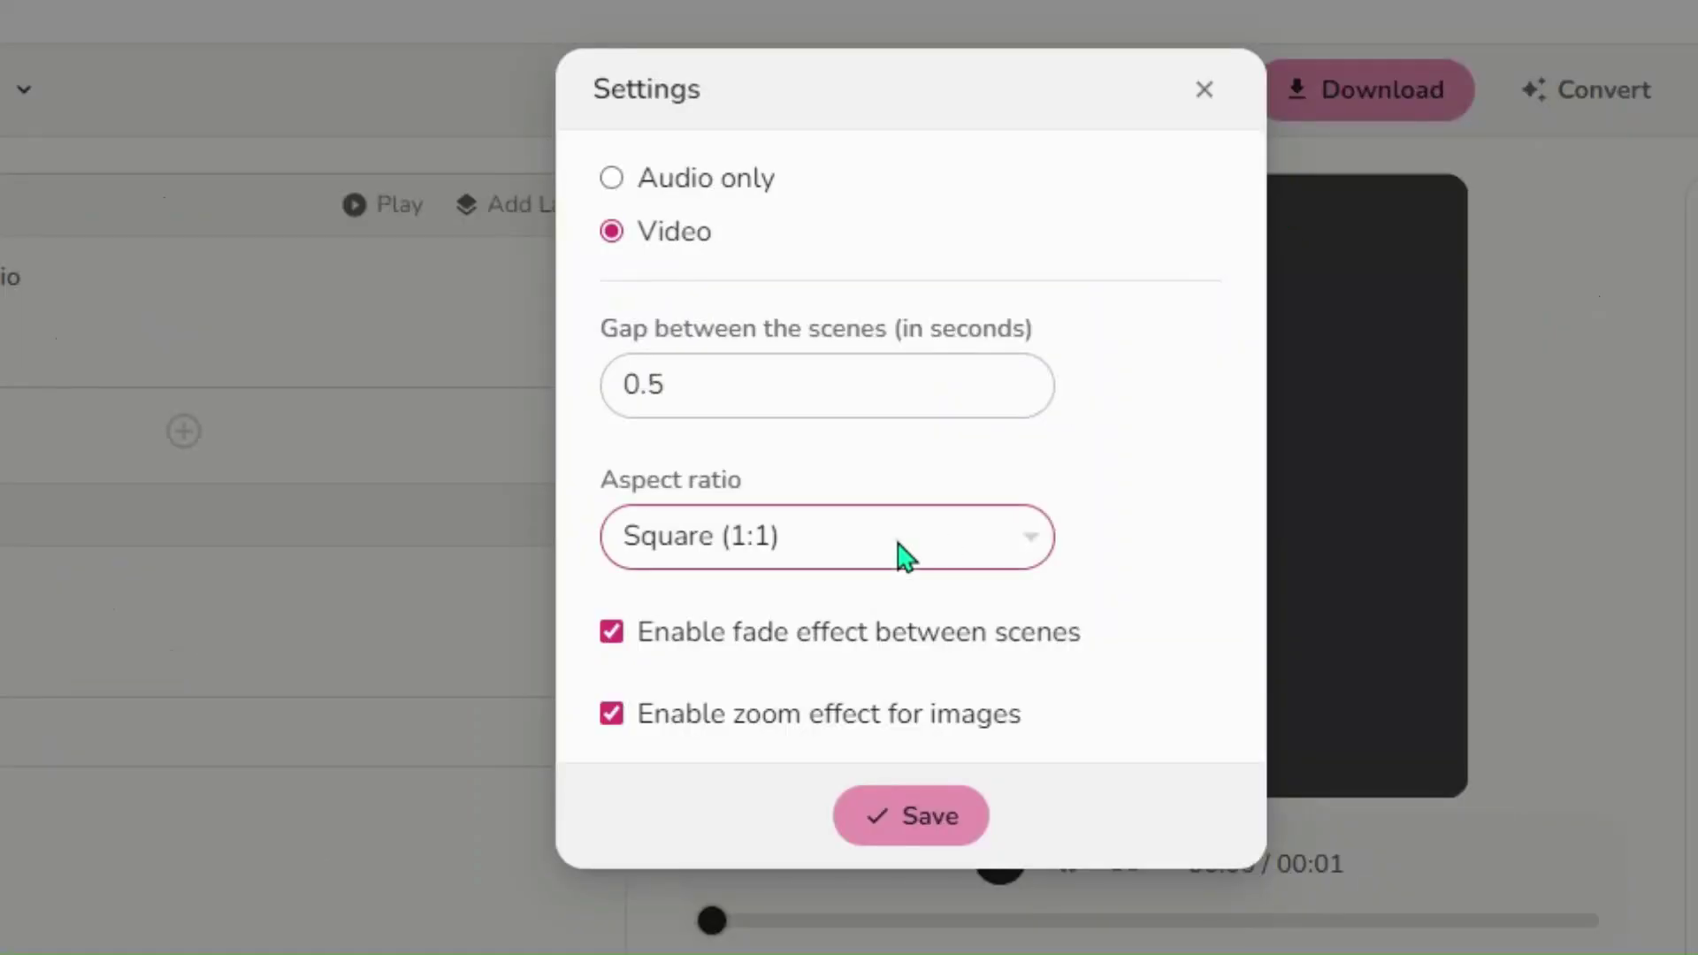
pyautogui.click(905, 557)
pyautogui.click(754, 657)
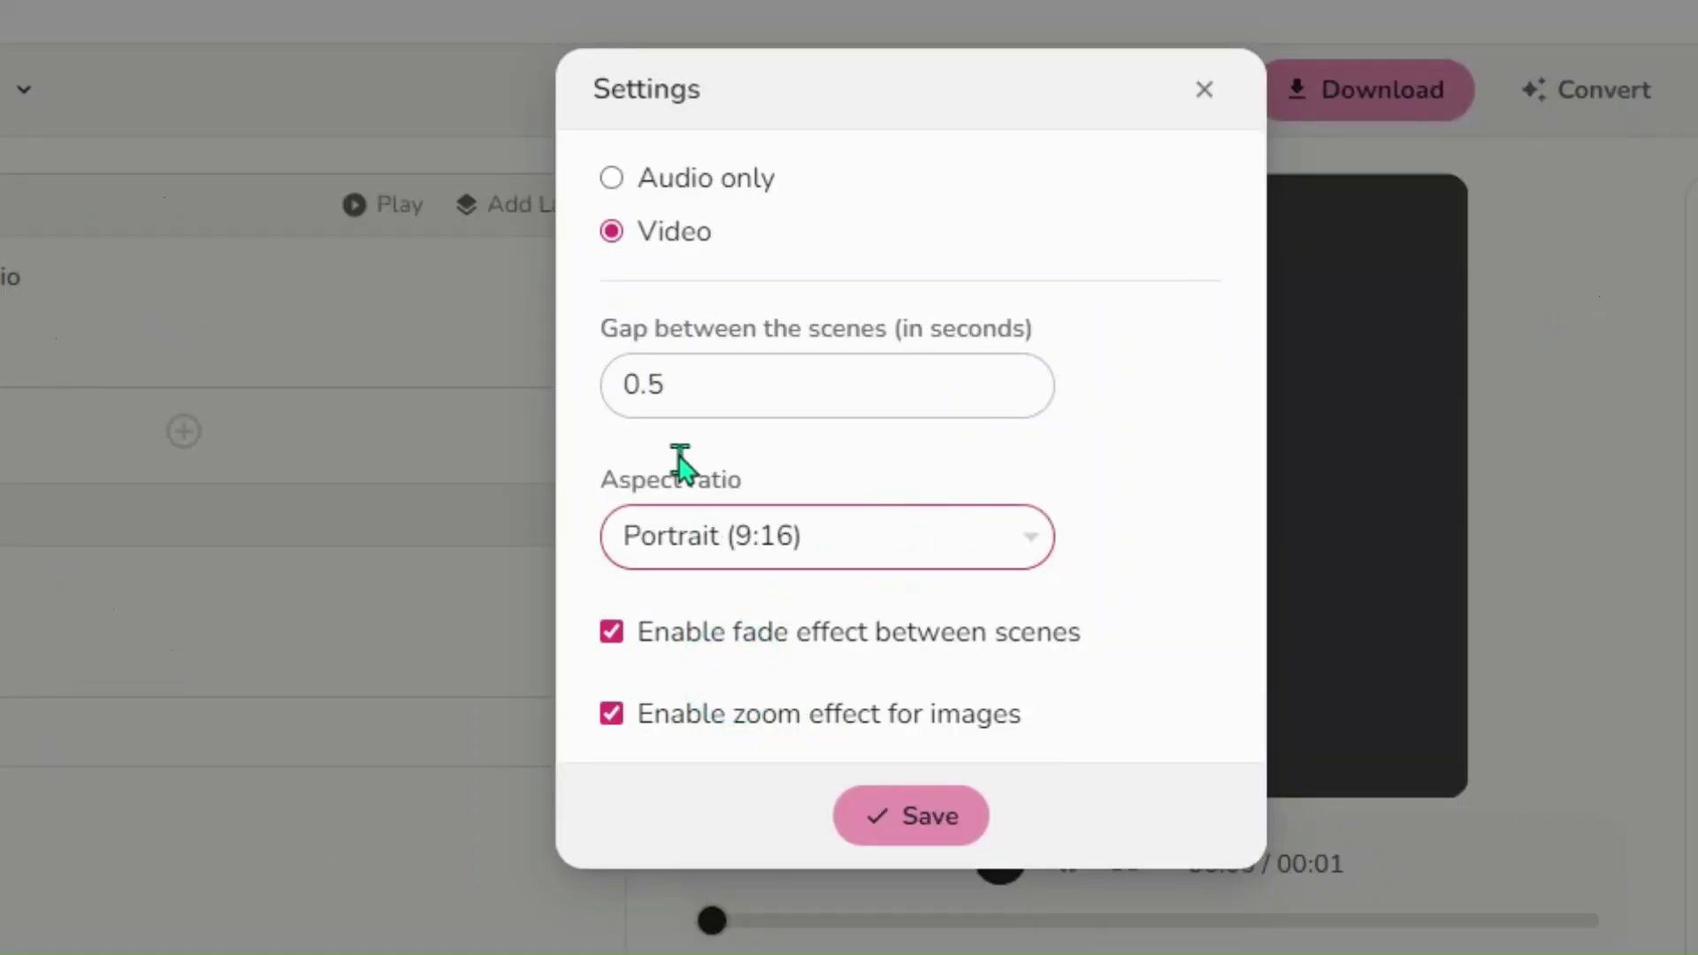
pyautogui.click(613, 641)
pyautogui.click(614, 638)
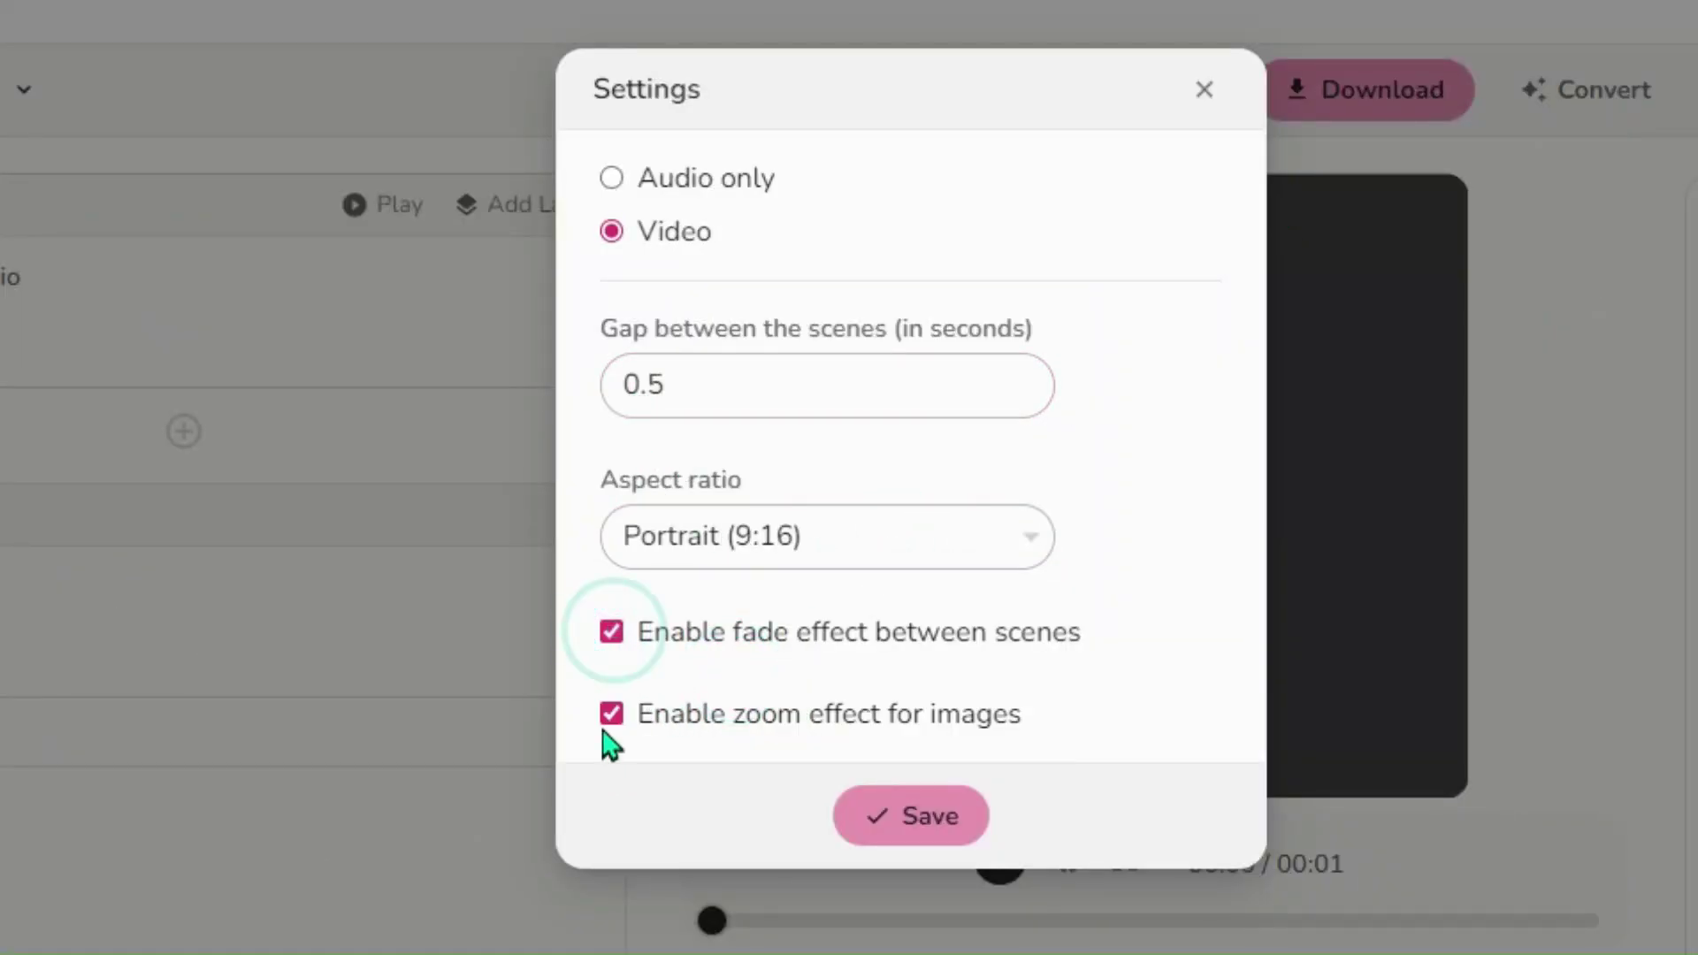
pyautogui.click(611, 715)
pyautogui.click(612, 714)
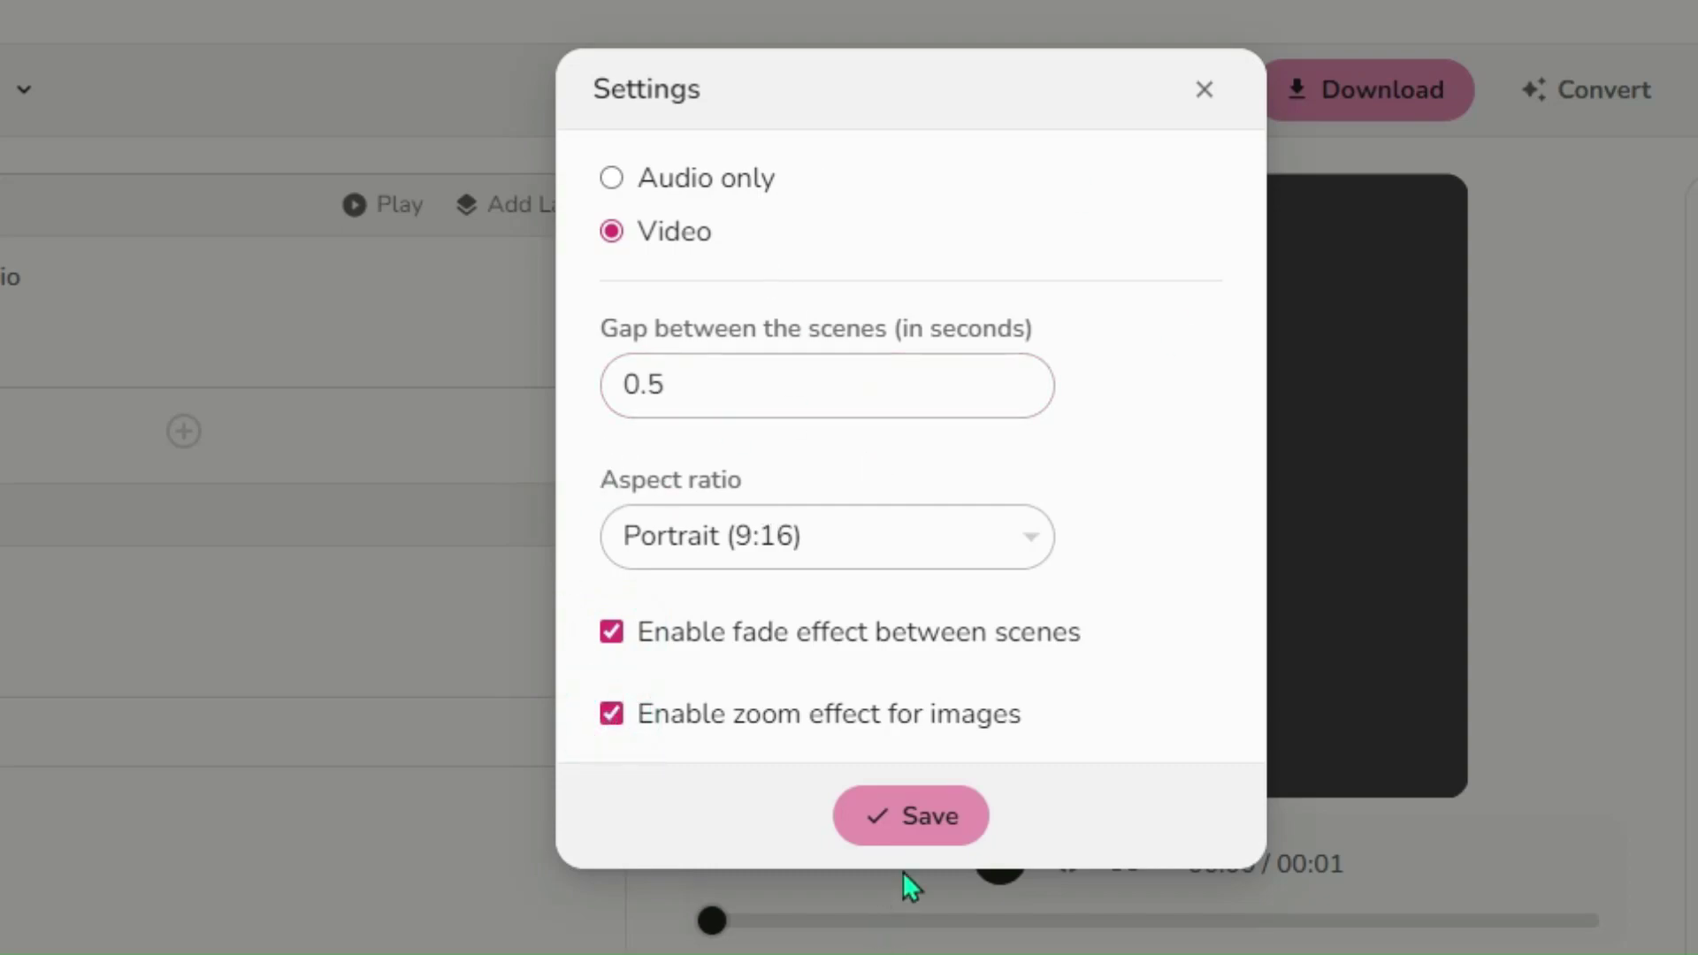
pyautogui.click(920, 836)
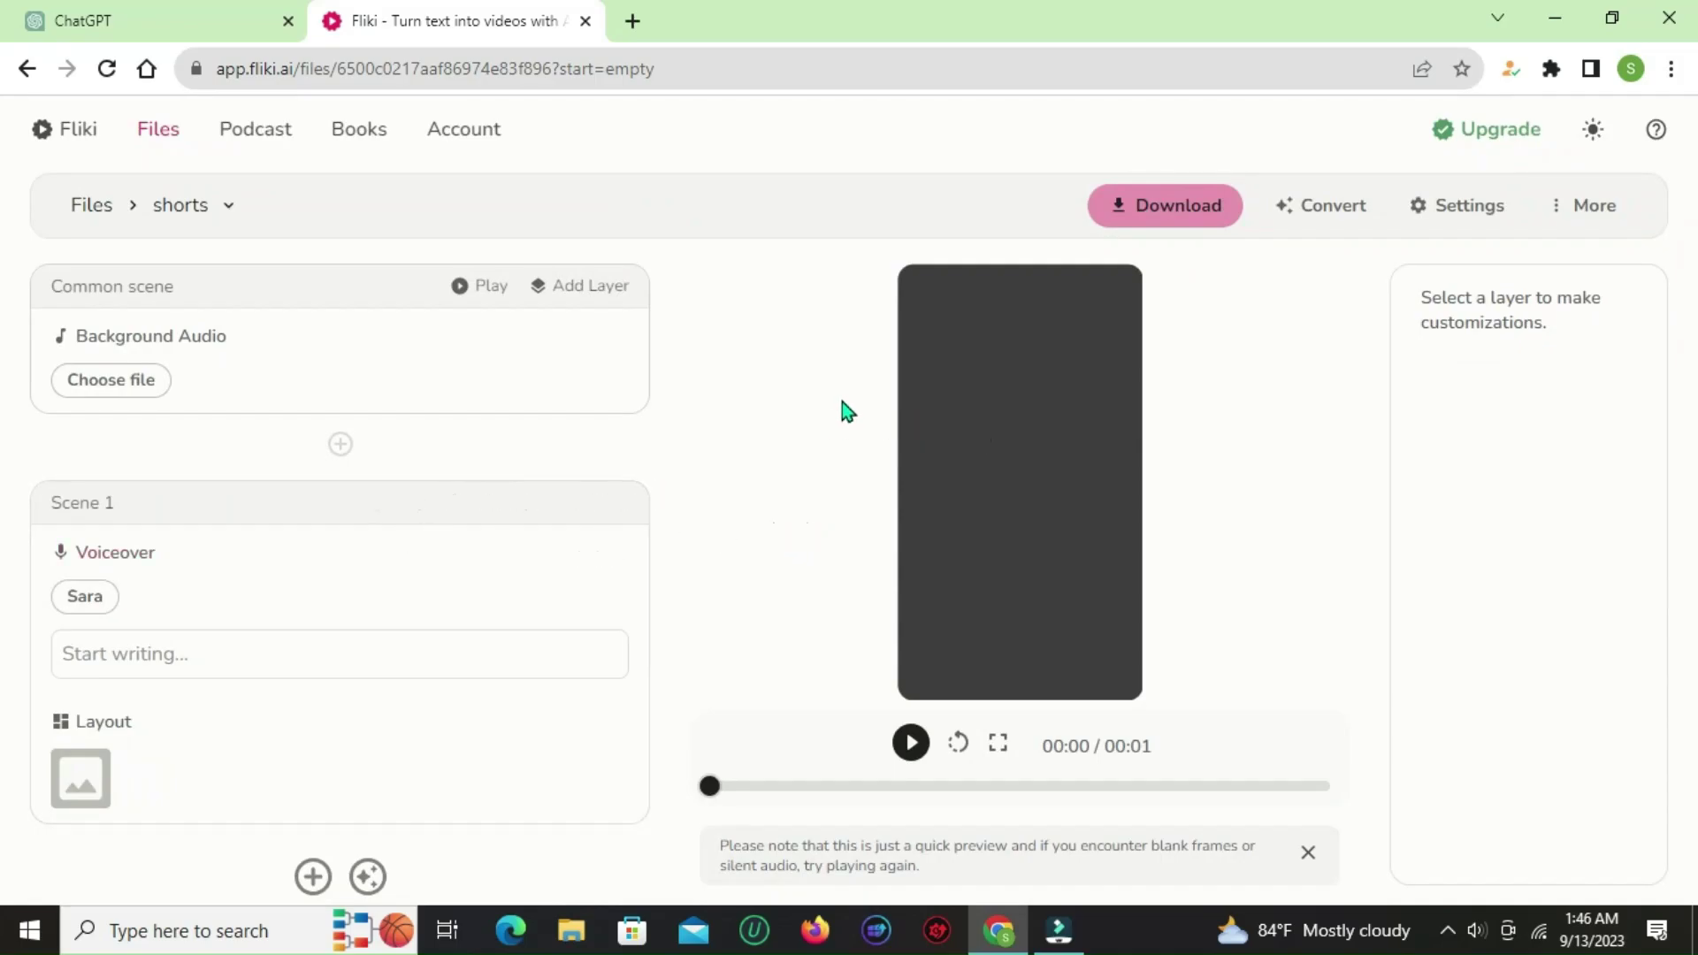
# - Switch to ChatGPT and send the prompt "top 5 ai tool name"
pyautogui.click(160, 17)
pyautogui.click(729, 789)
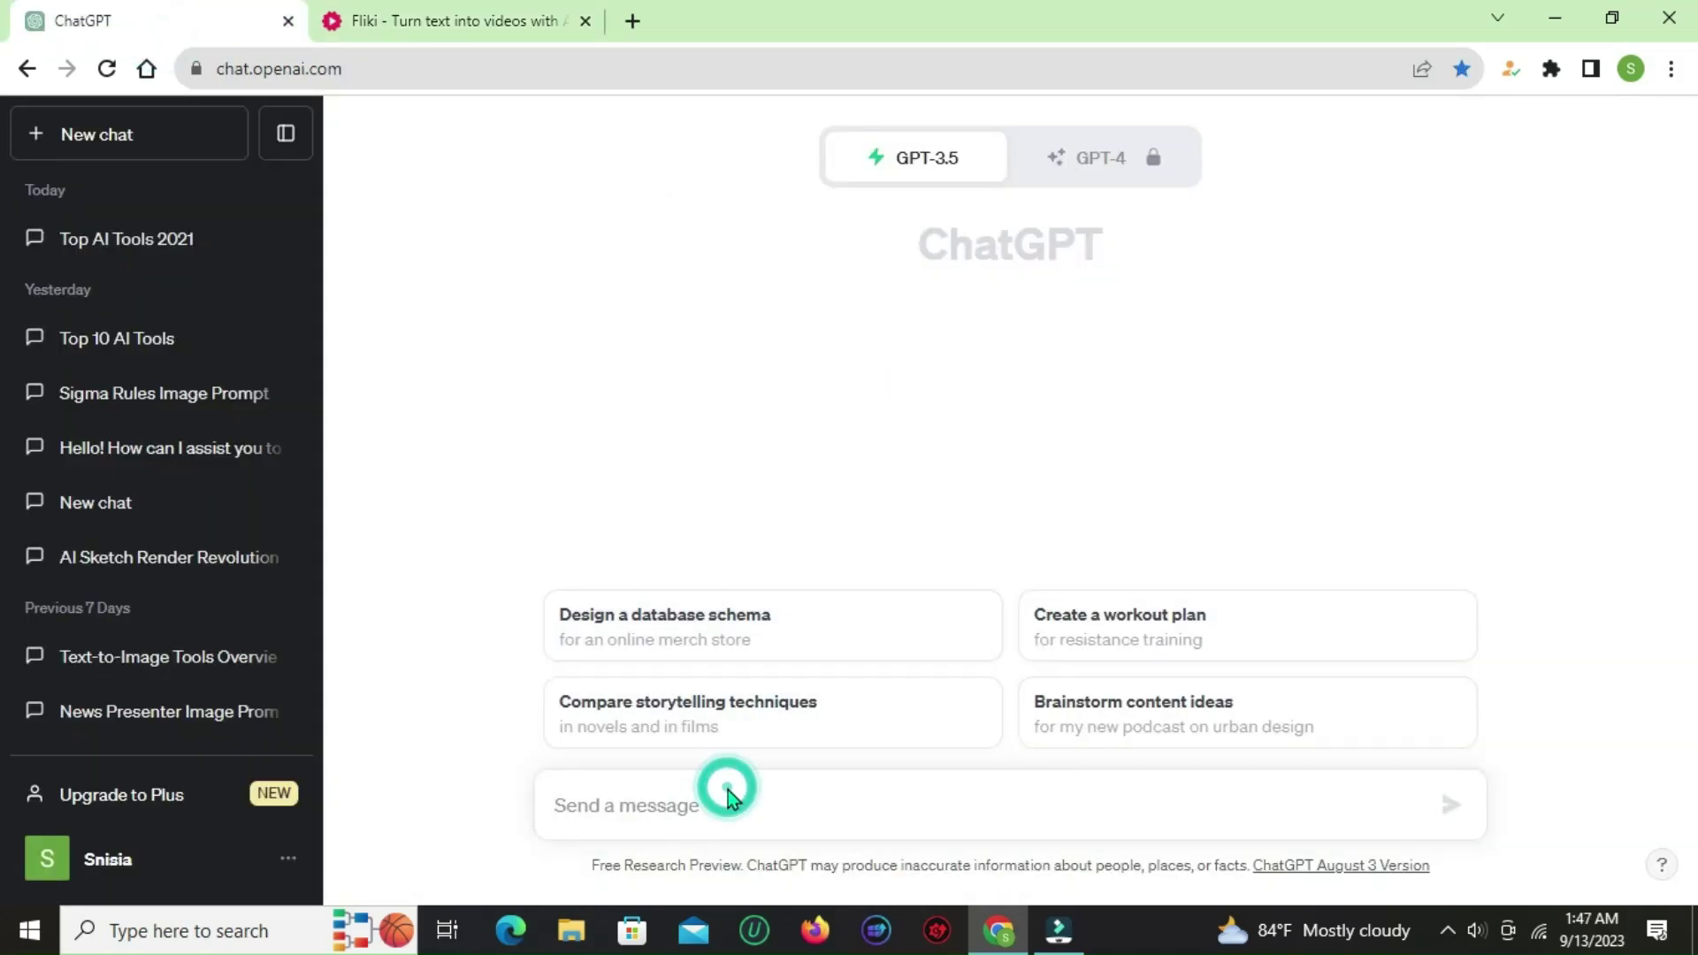
pyautogui.click(622, 810)
pyautogui.write('to')
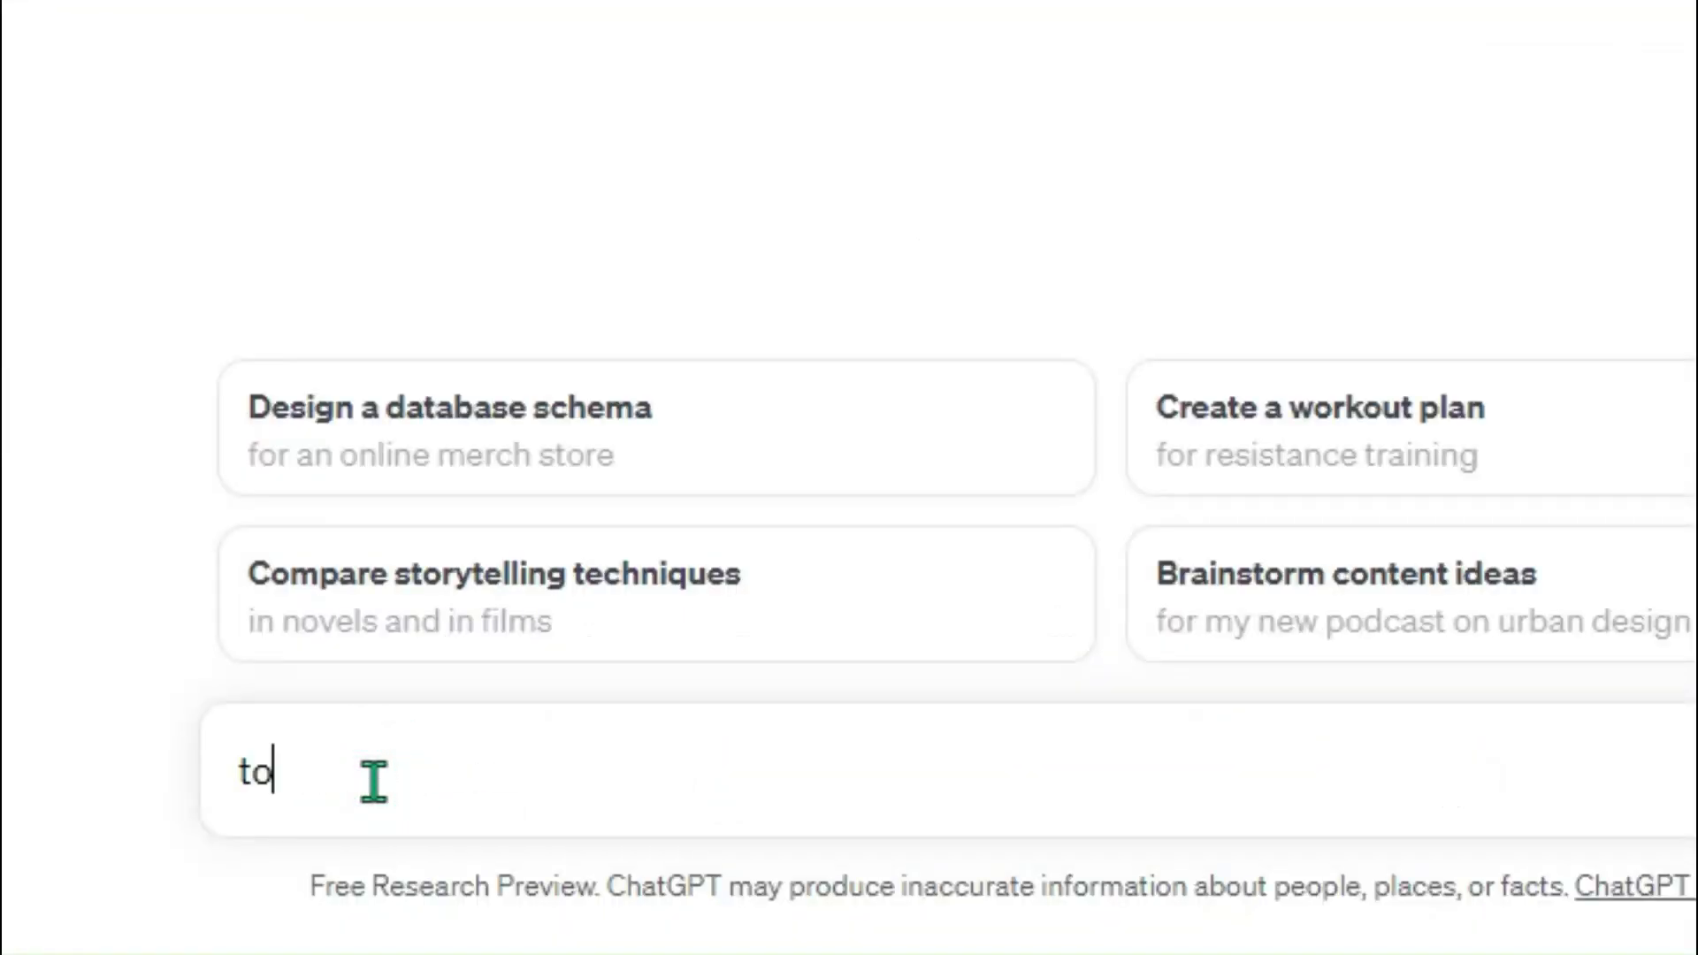
pyautogui.write('p a')
pyautogui.write(' 5 ai tool ')
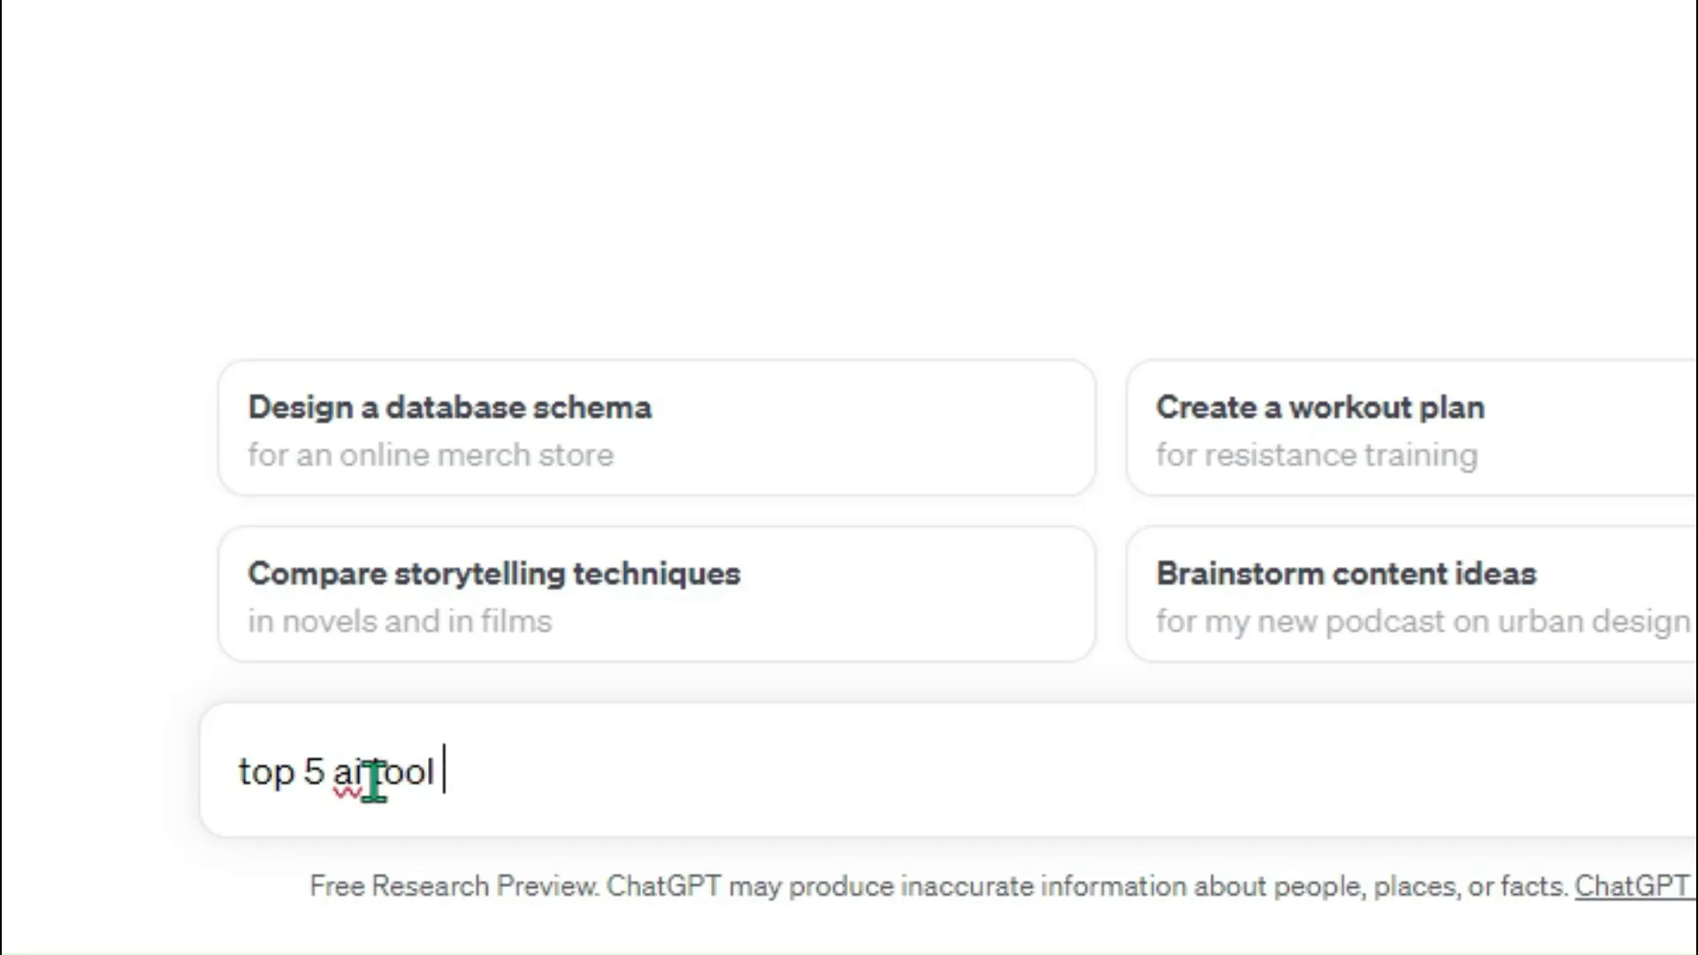
pyautogui.write('name')
pyautogui.press('Return')
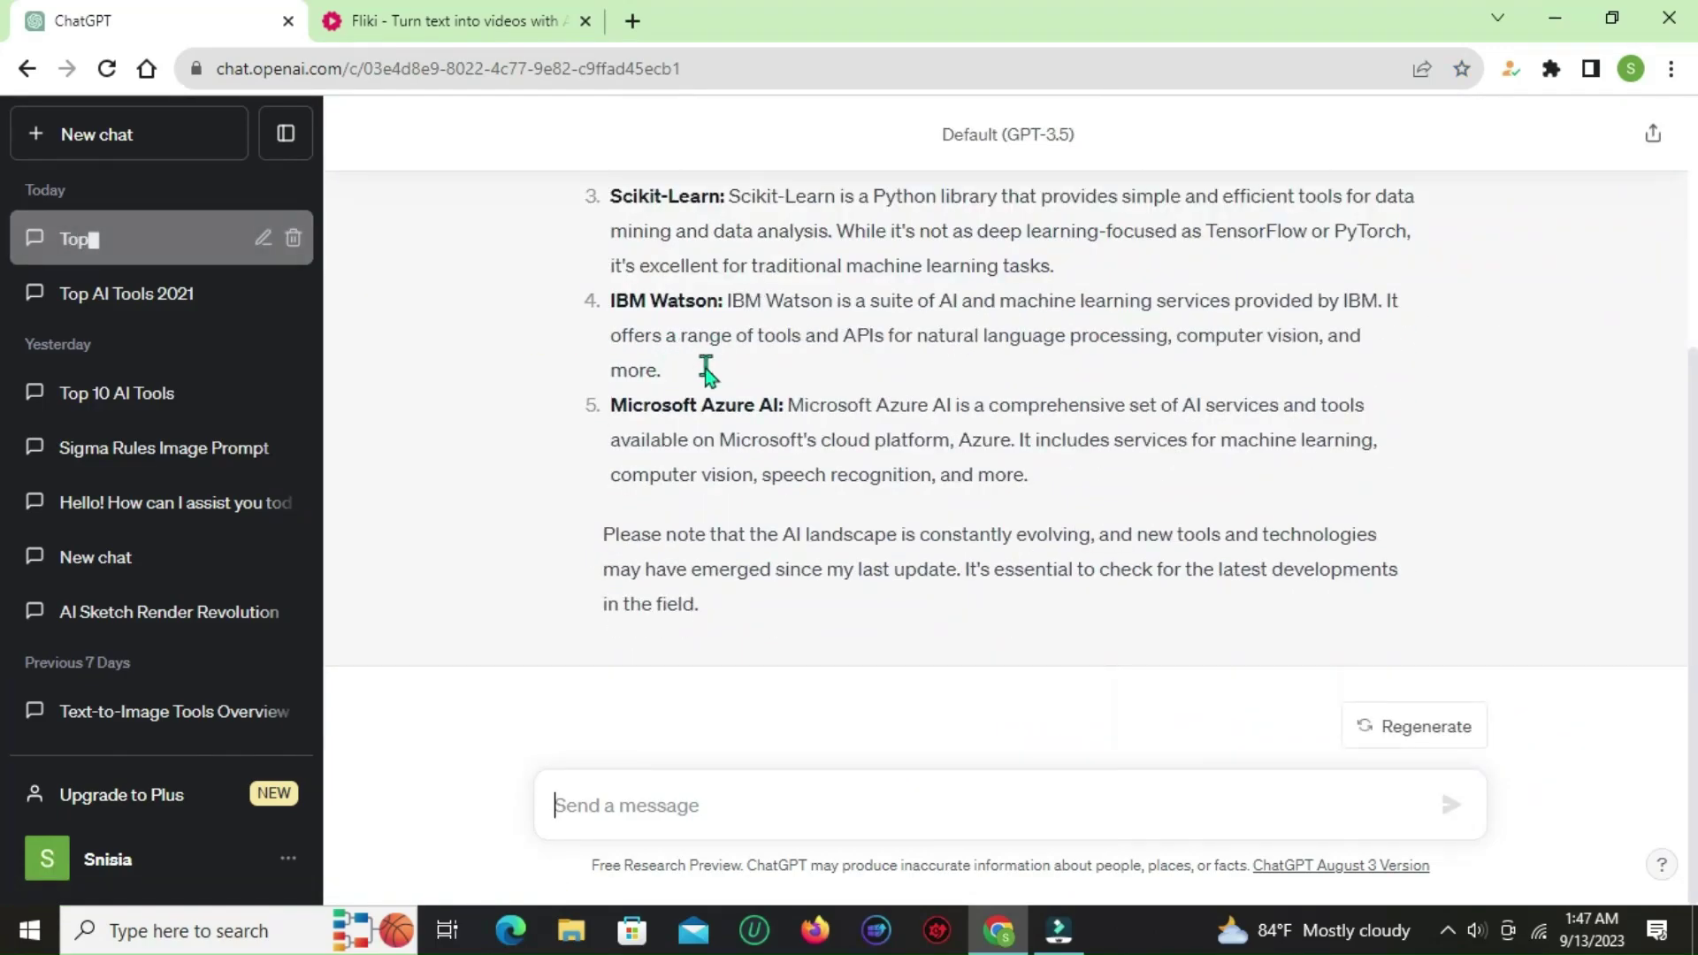
# - Copy the TensorFlow entry, including its name and description, from ChatGPT's answer
pyautogui.scroll(5, 707, 363)
pyautogui.moveTo(615, 386); pyautogui.dragTo(1406, 423)
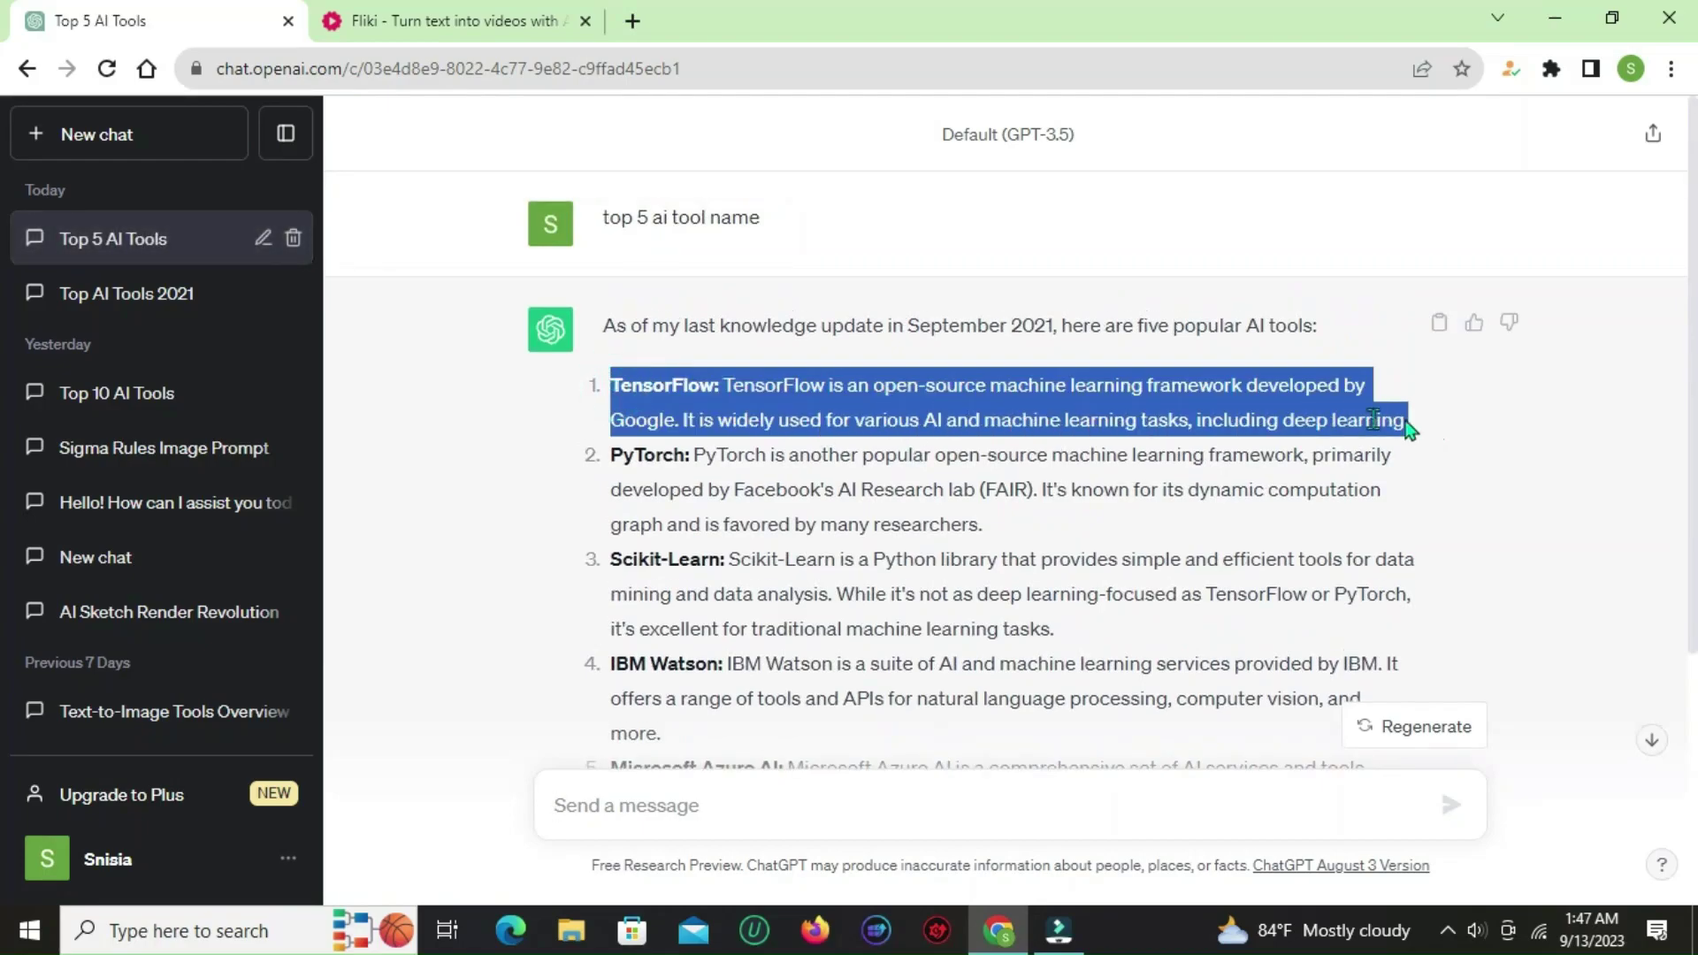
pyautogui.rightClick(834, 386)
pyautogui.click(863, 405)
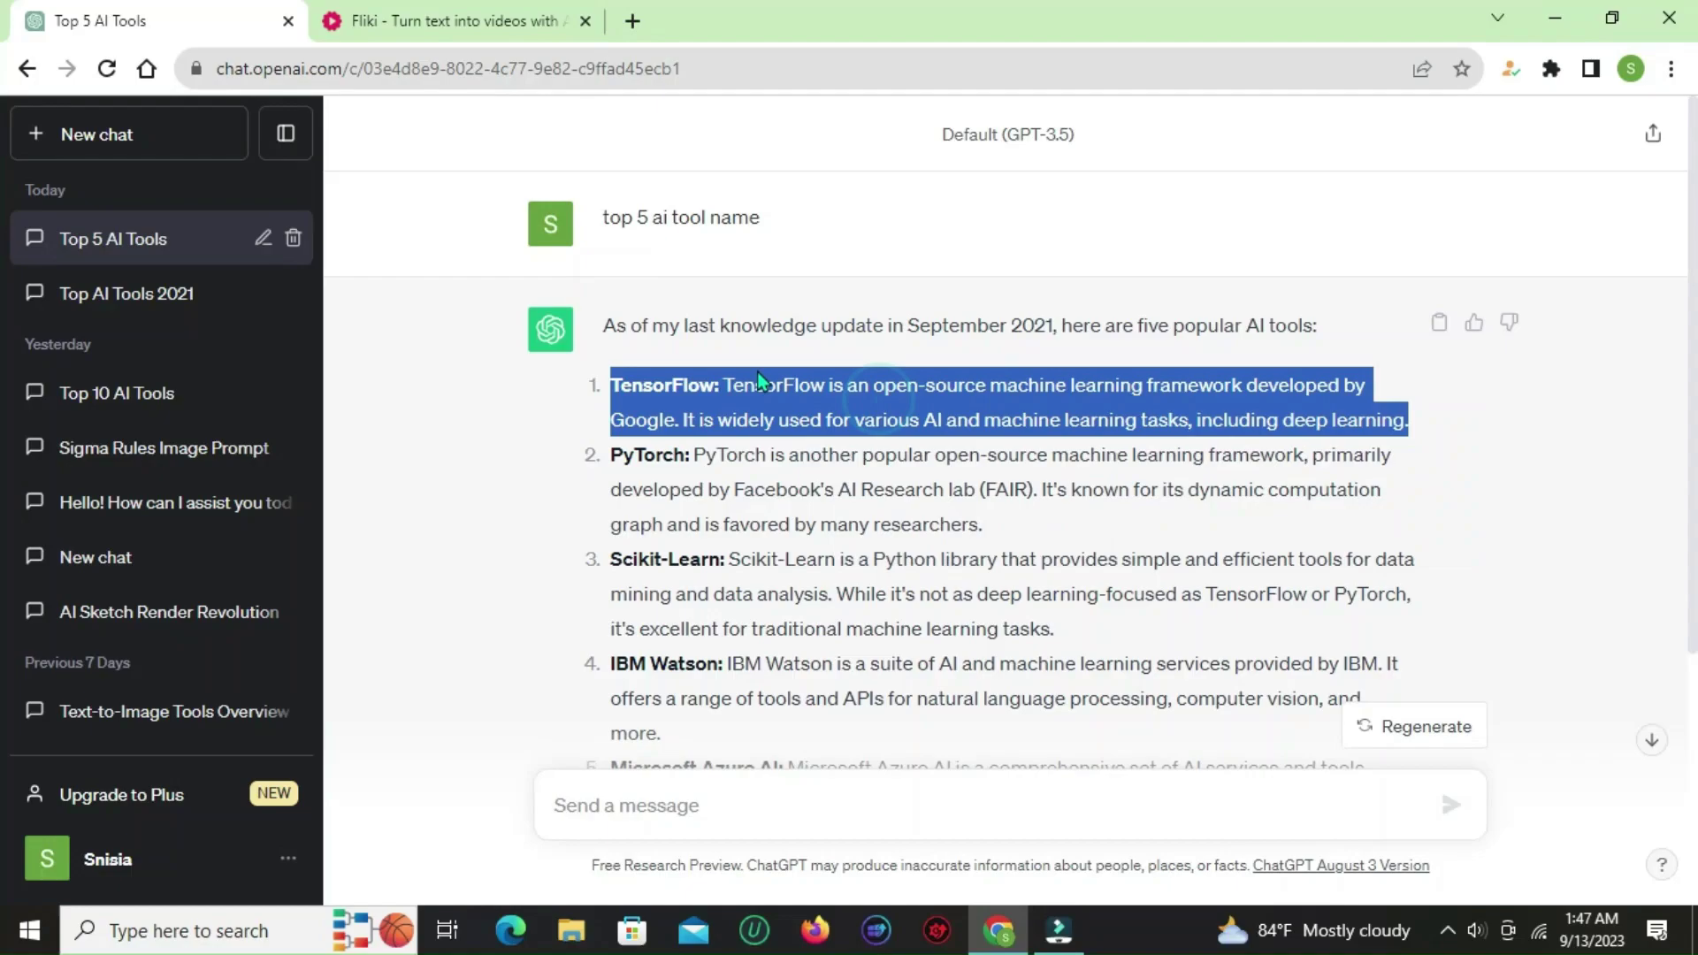
# - Return to the Fliki file and paste the copied TensorFlow text into Scene 1's voiceover
pyautogui.click(429, 12)
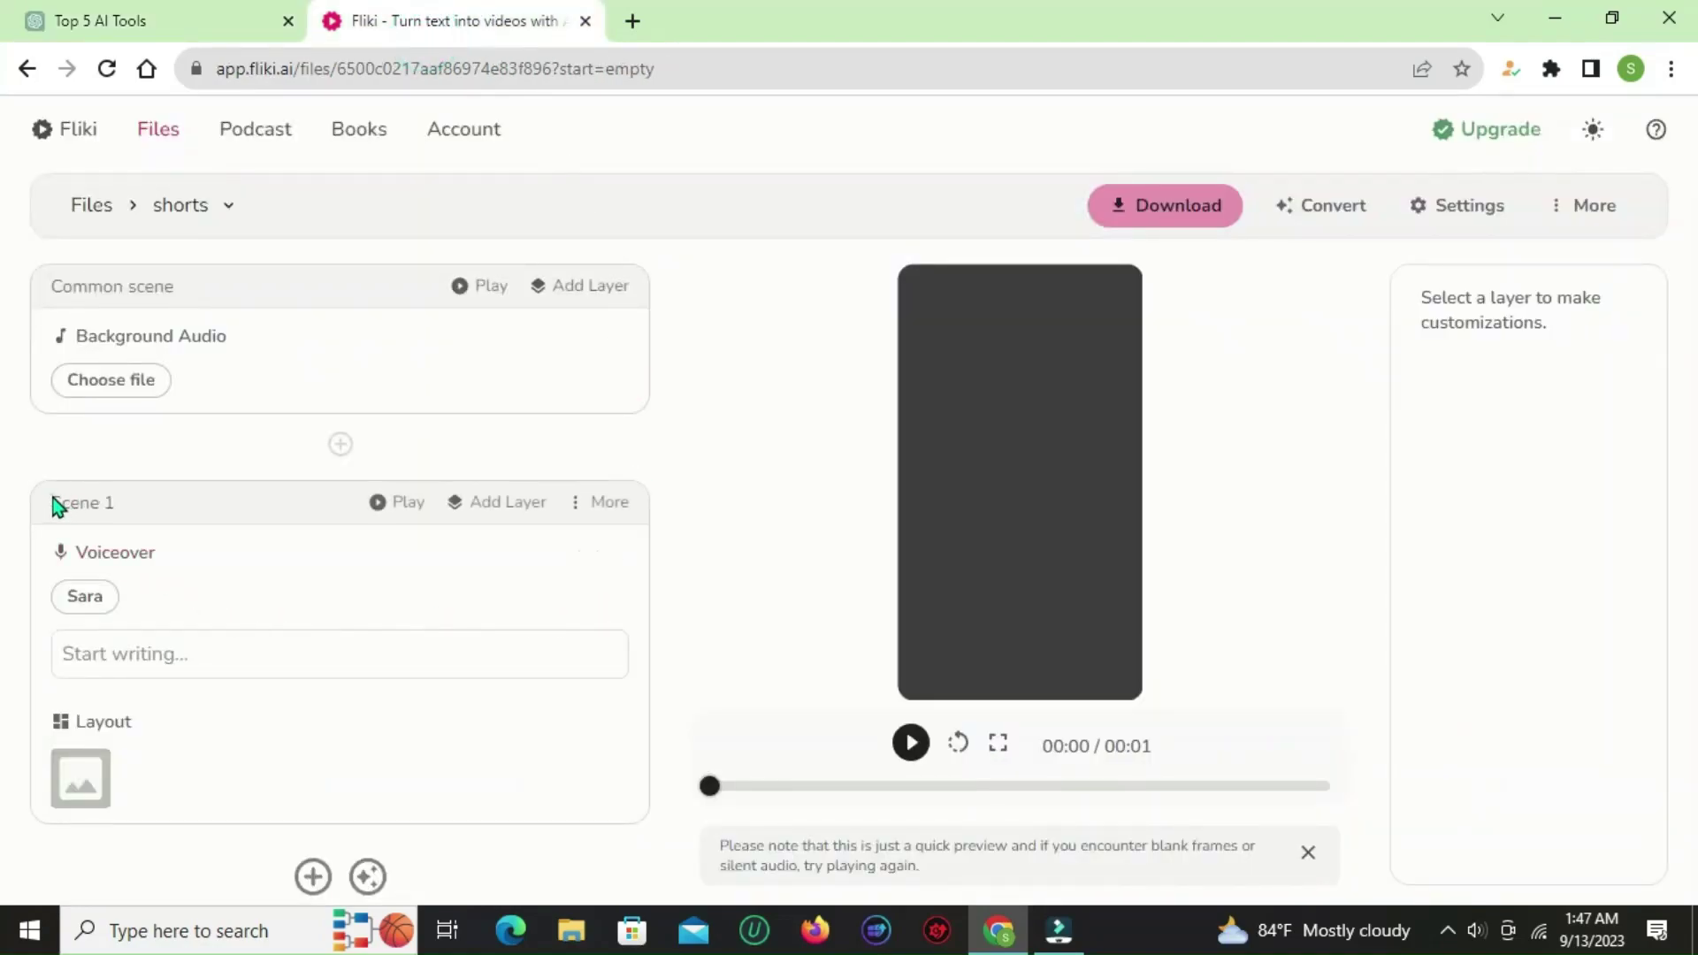
pyautogui.moveTo(49, 501); pyautogui.dragTo(163, 496)
pyautogui.click(161, 498)
pyautogui.scroll(-1, 177, 575)
pyautogui.click(120, 630)
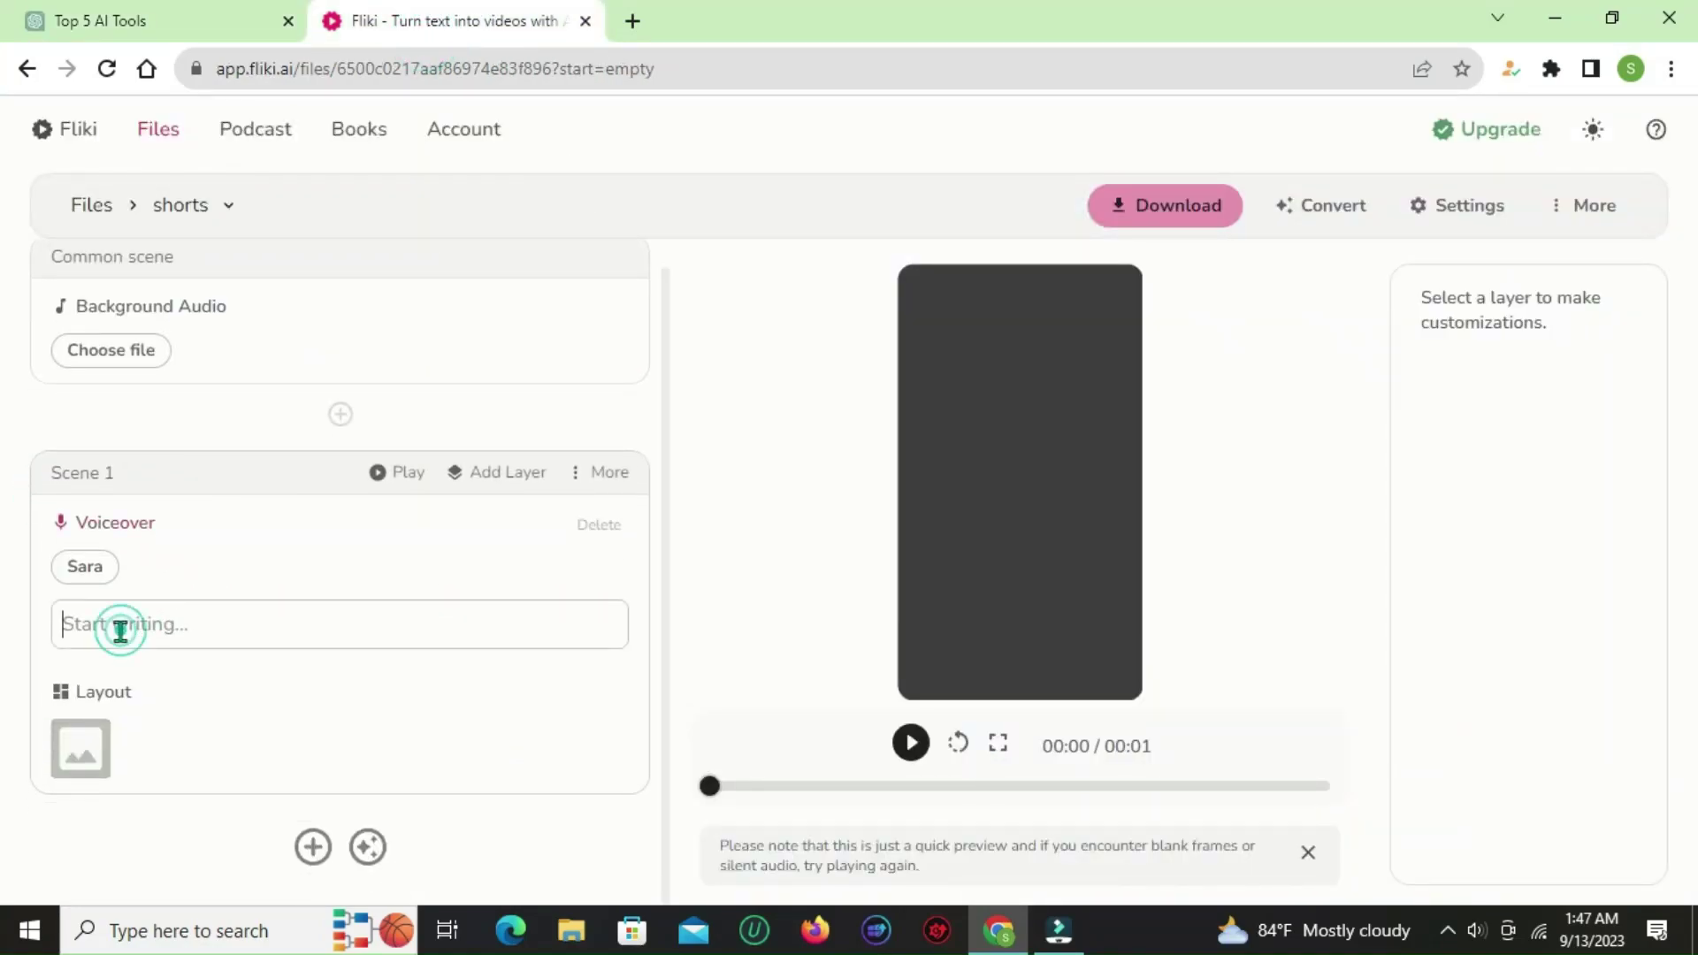
pyautogui.rightClick(121, 630)
pyautogui.click(168, 451)
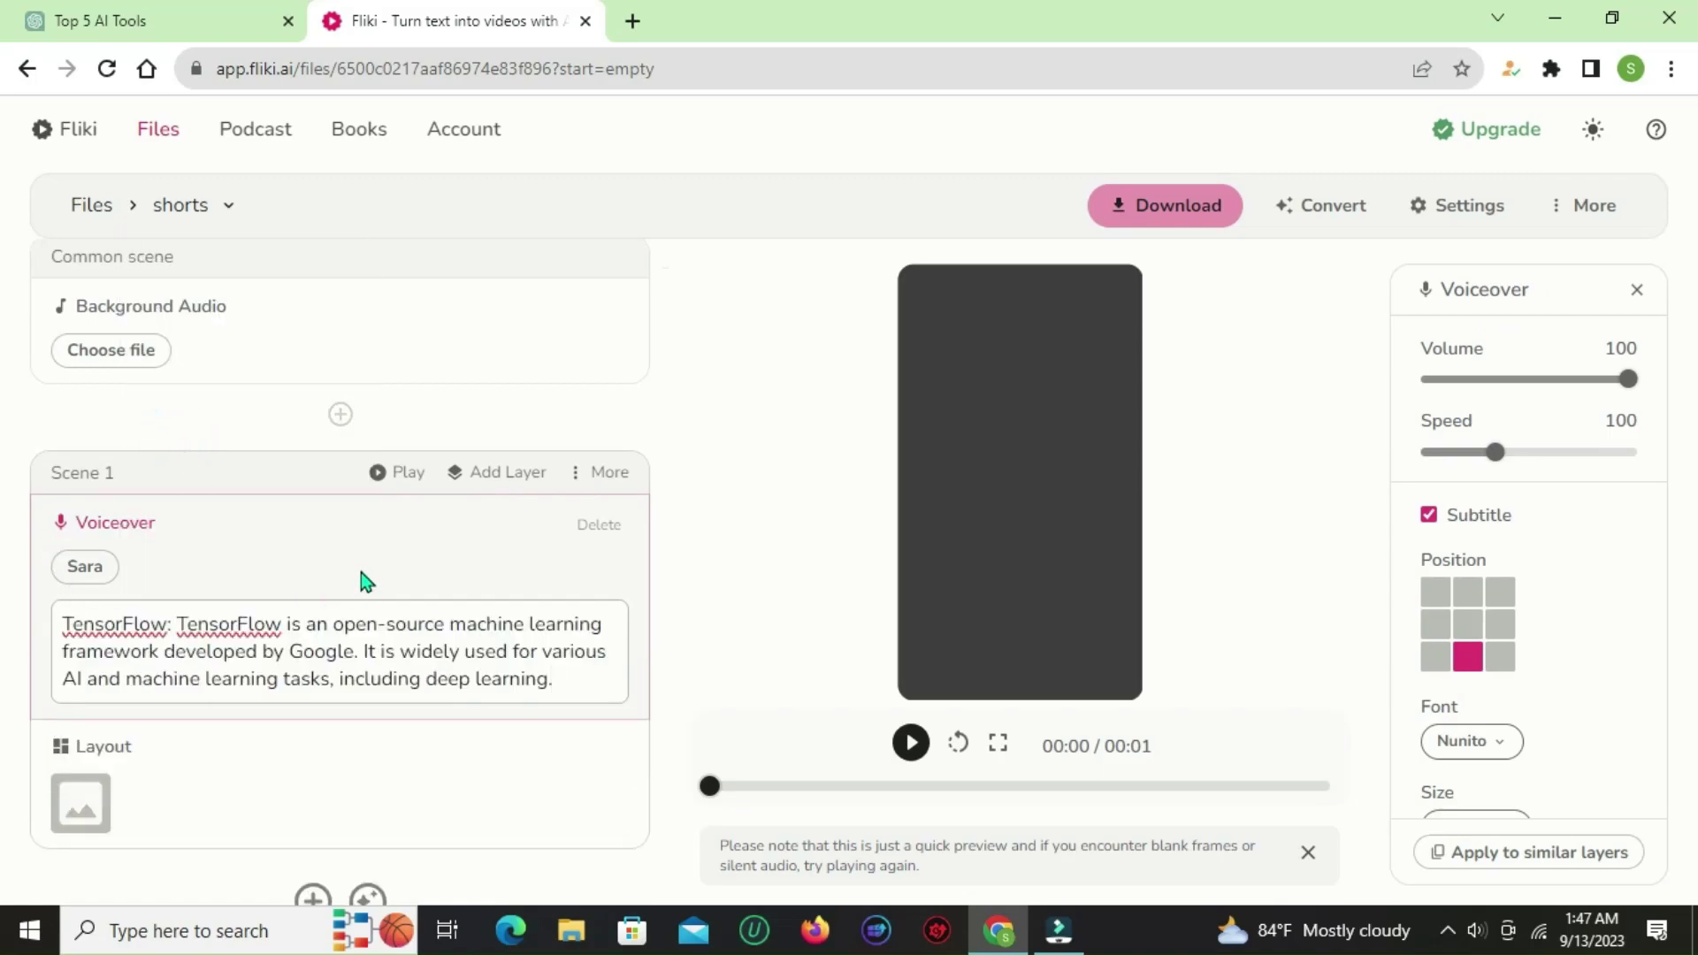
# - Delete the leading "TensorFlow:" label from Scene 1's voiceover text
pyautogui.scroll(-1, 361, 572)
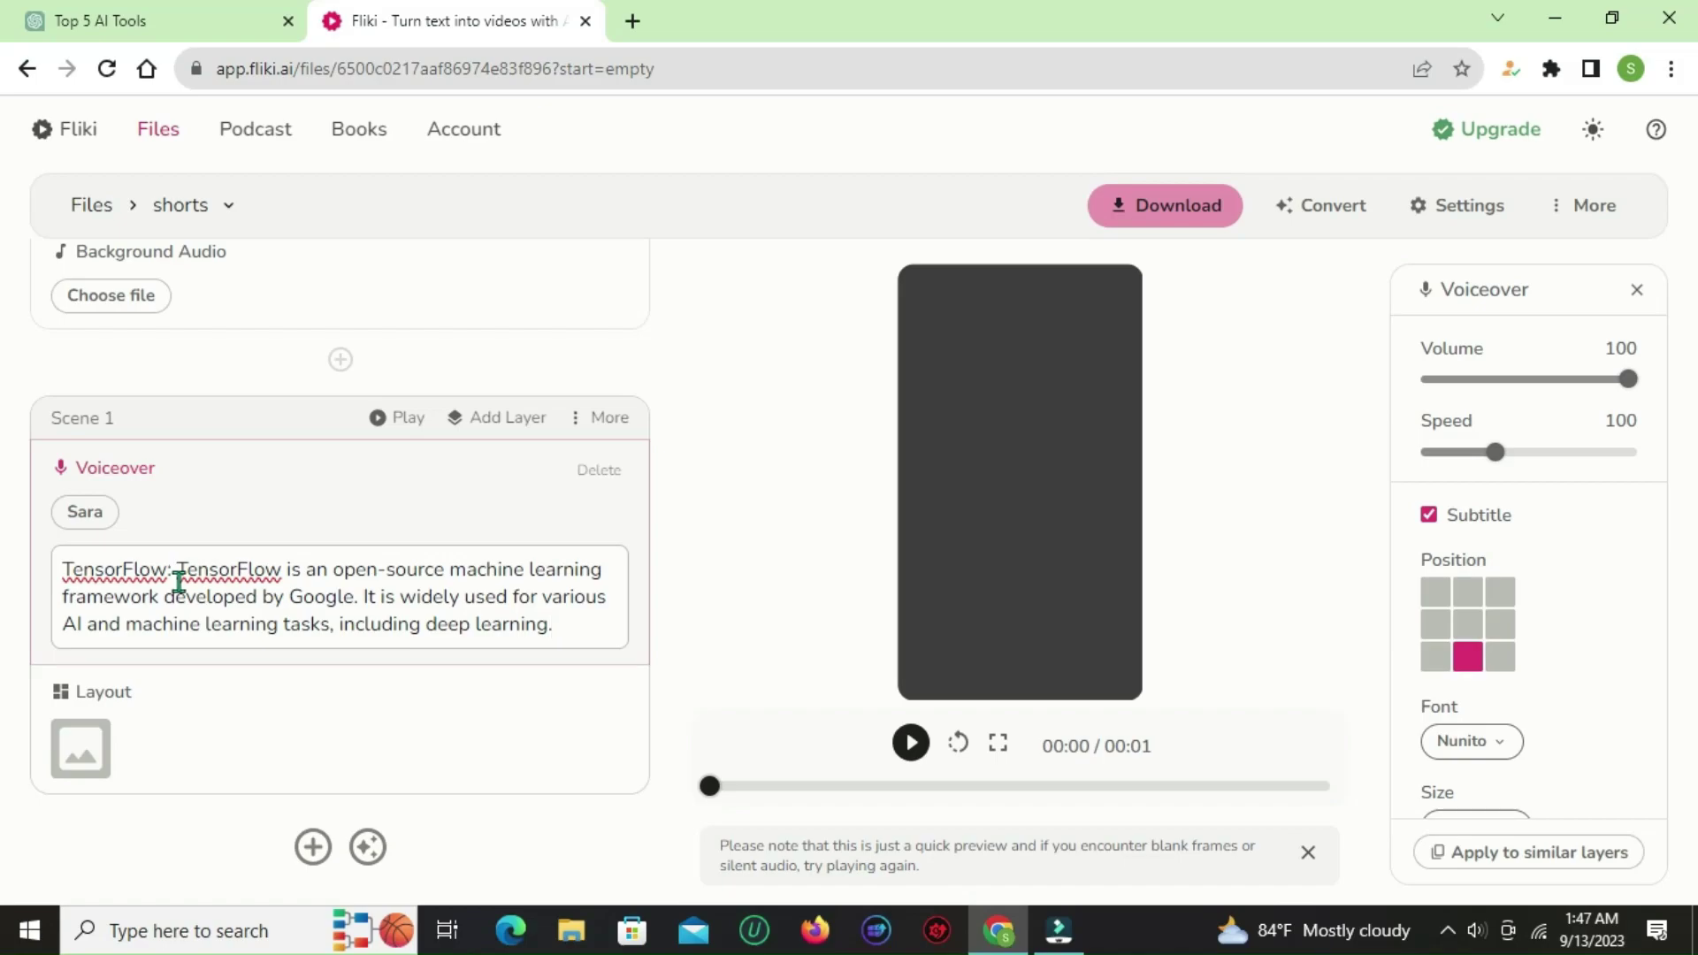
pyautogui.moveTo(175, 571); pyautogui.dragTo(60, 572)
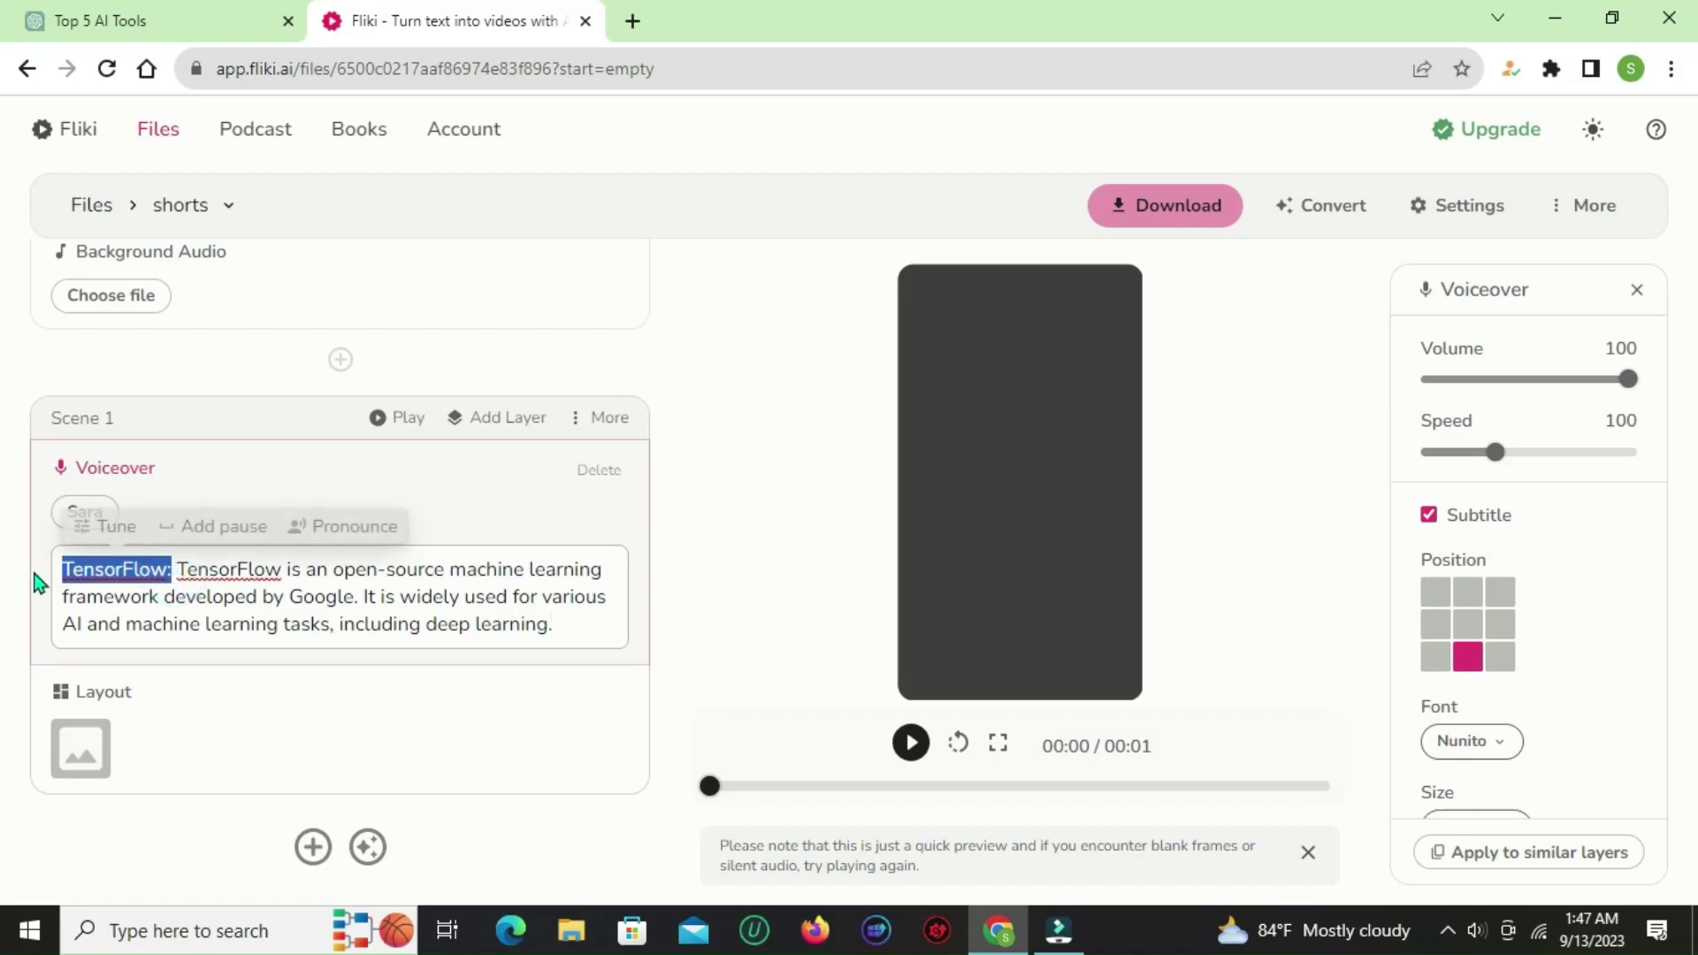
pyautogui.press('BackSpace')
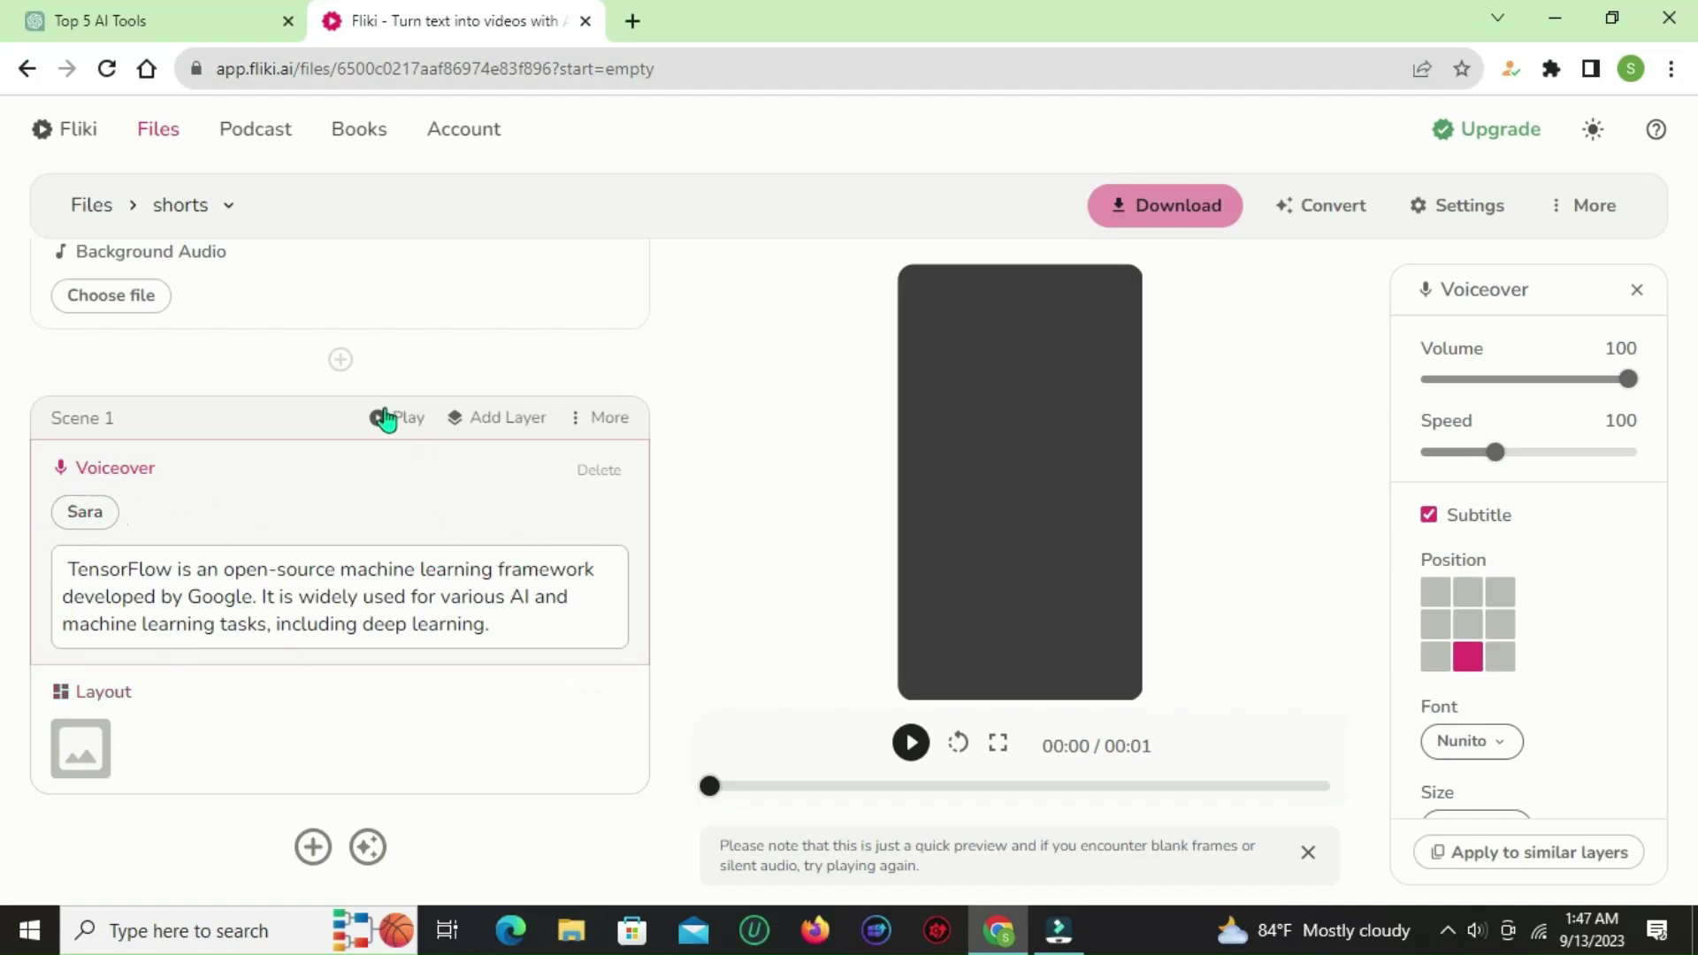
# - Open the stock library for Scene 1's layout media, try the Image and GIF types, and select Video
pyautogui.click(81, 752)
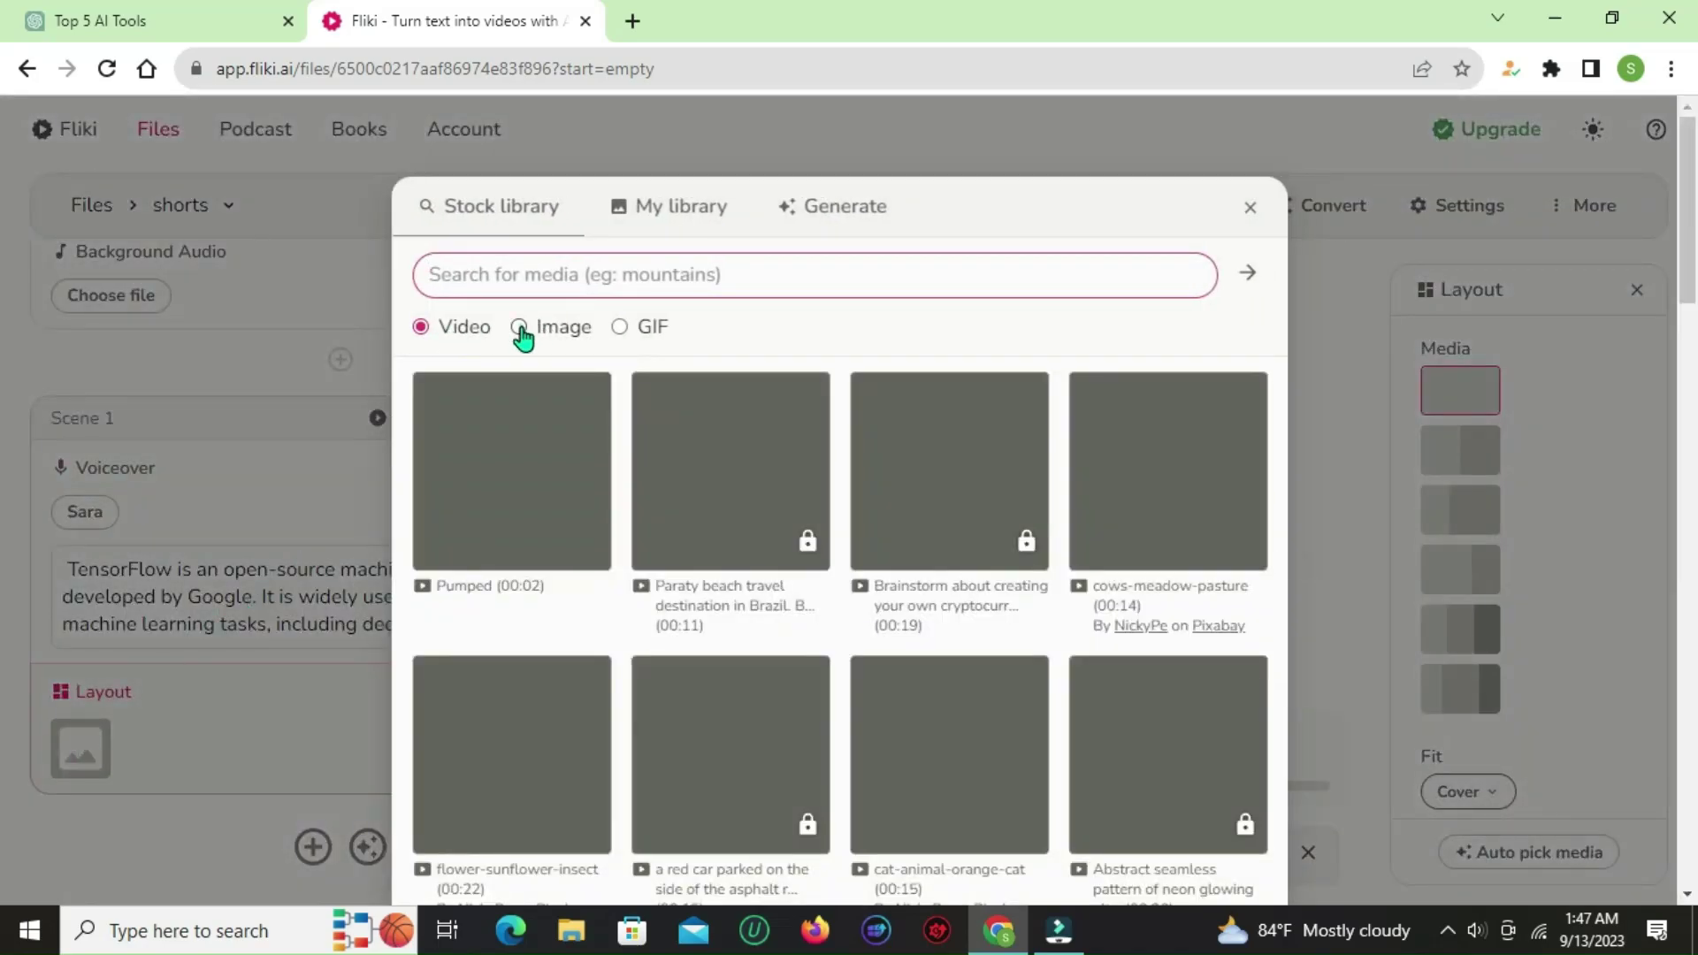
pyautogui.click(529, 329)
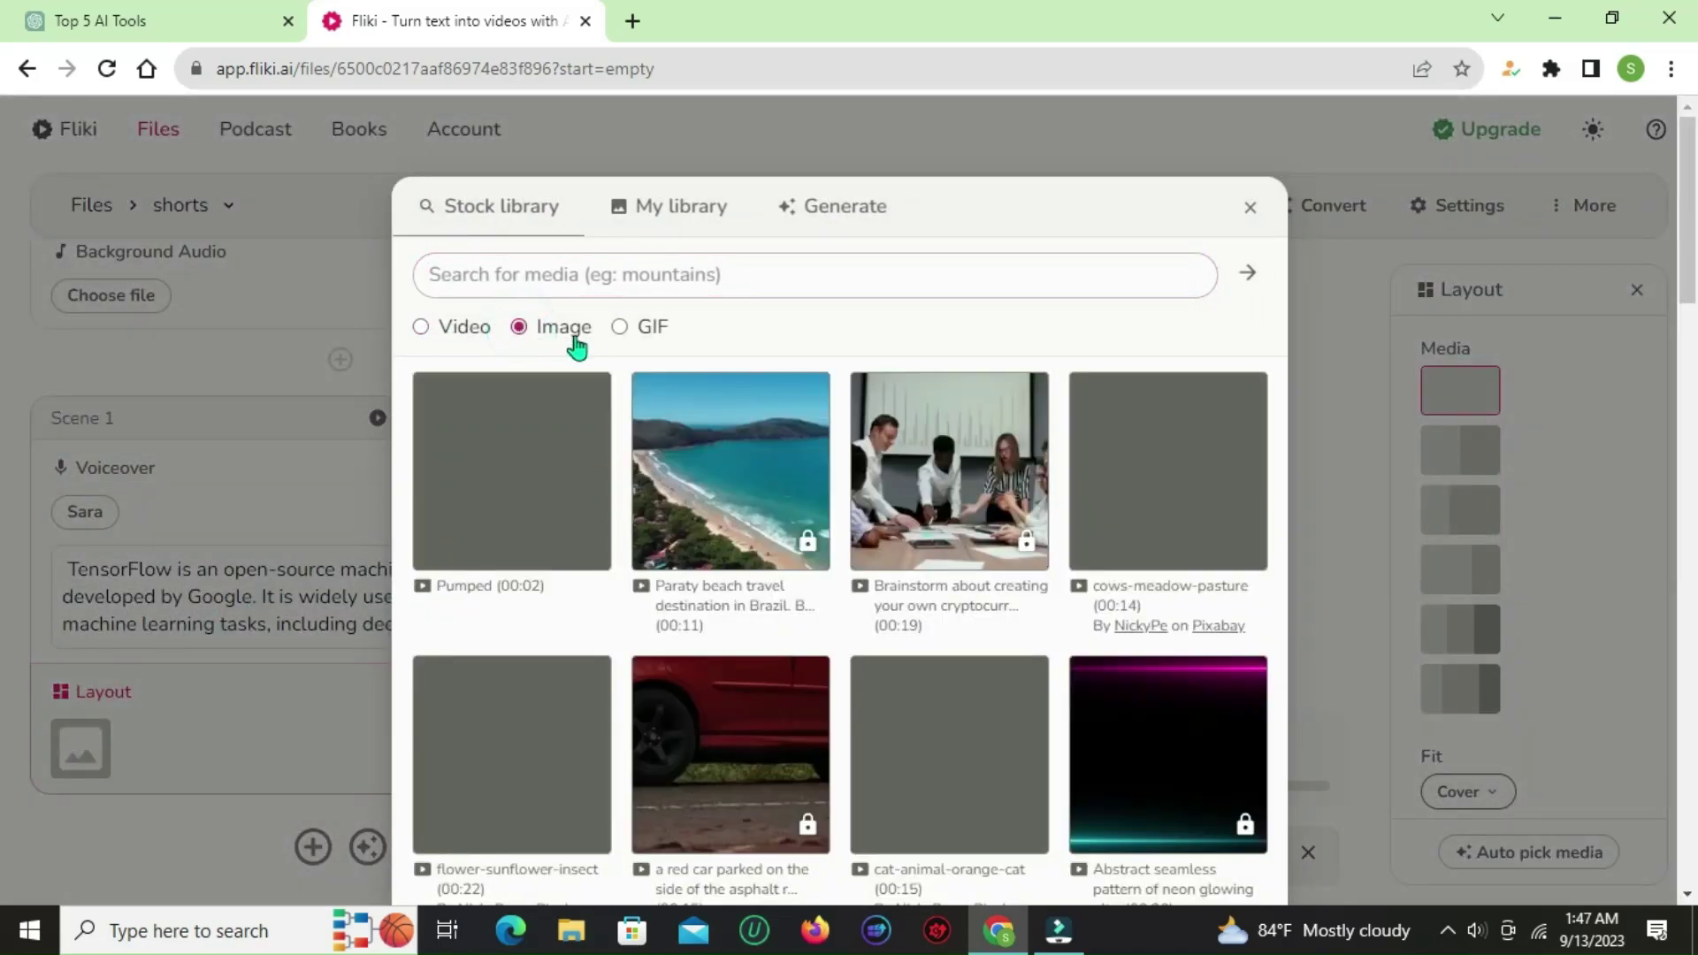
pyautogui.click(621, 328)
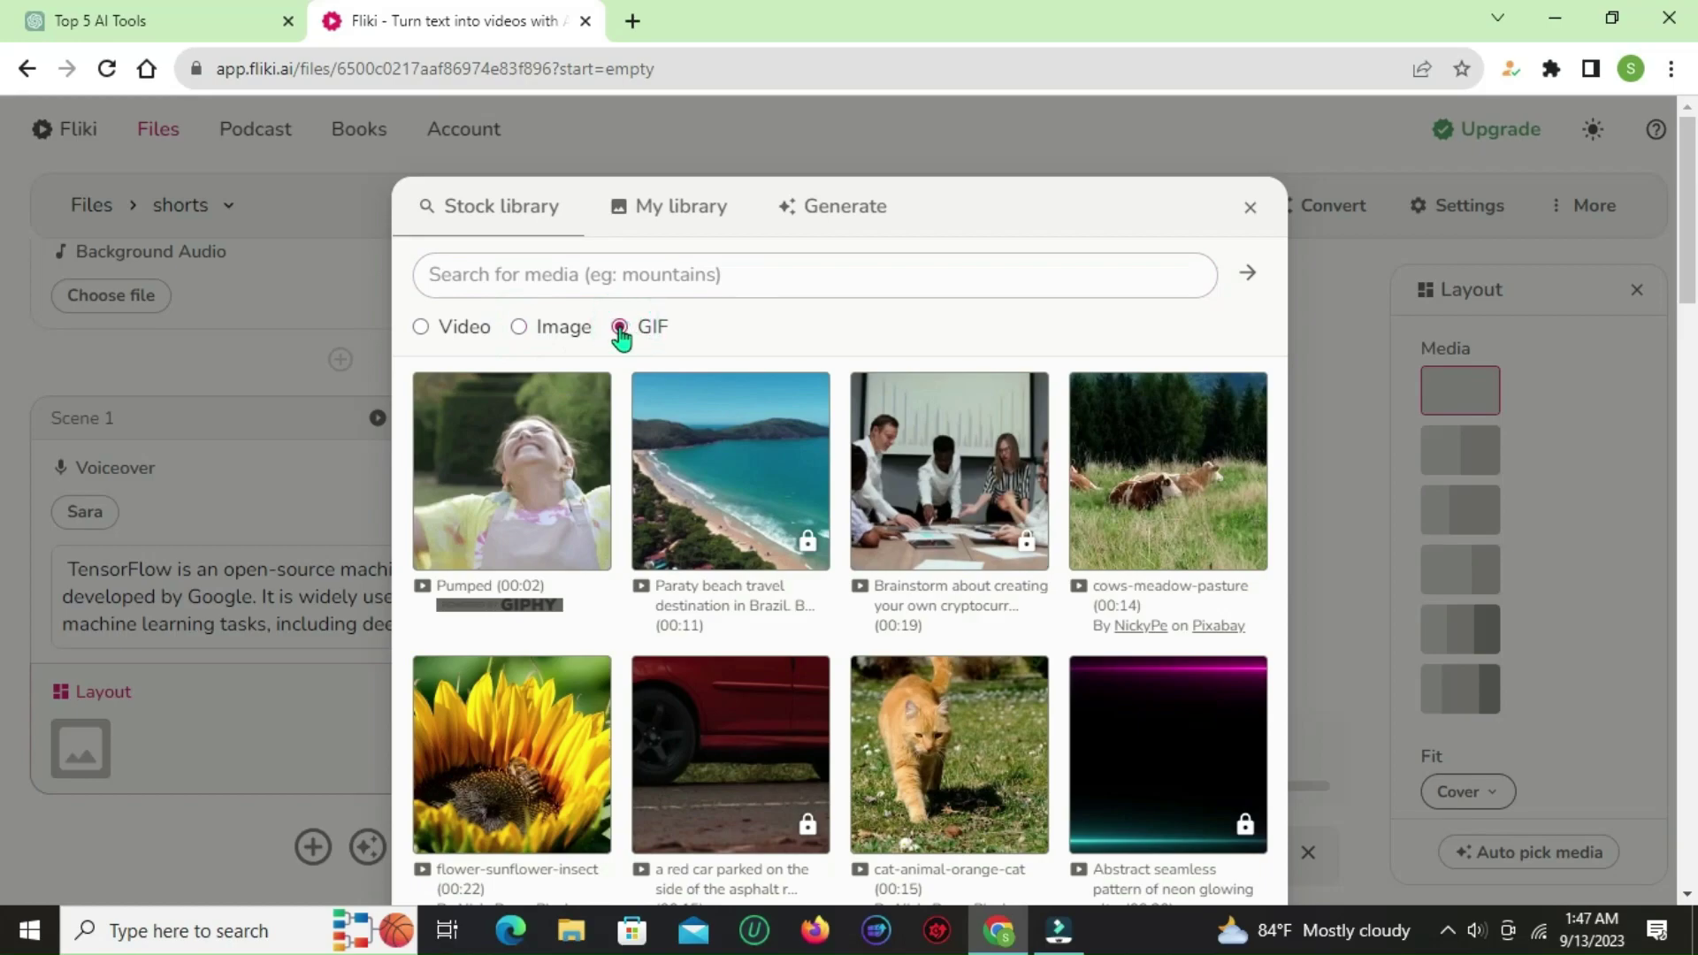
pyautogui.click(434, 331)
# - Search the stock video library for "ai image"
pyautogui.click(523, 270)
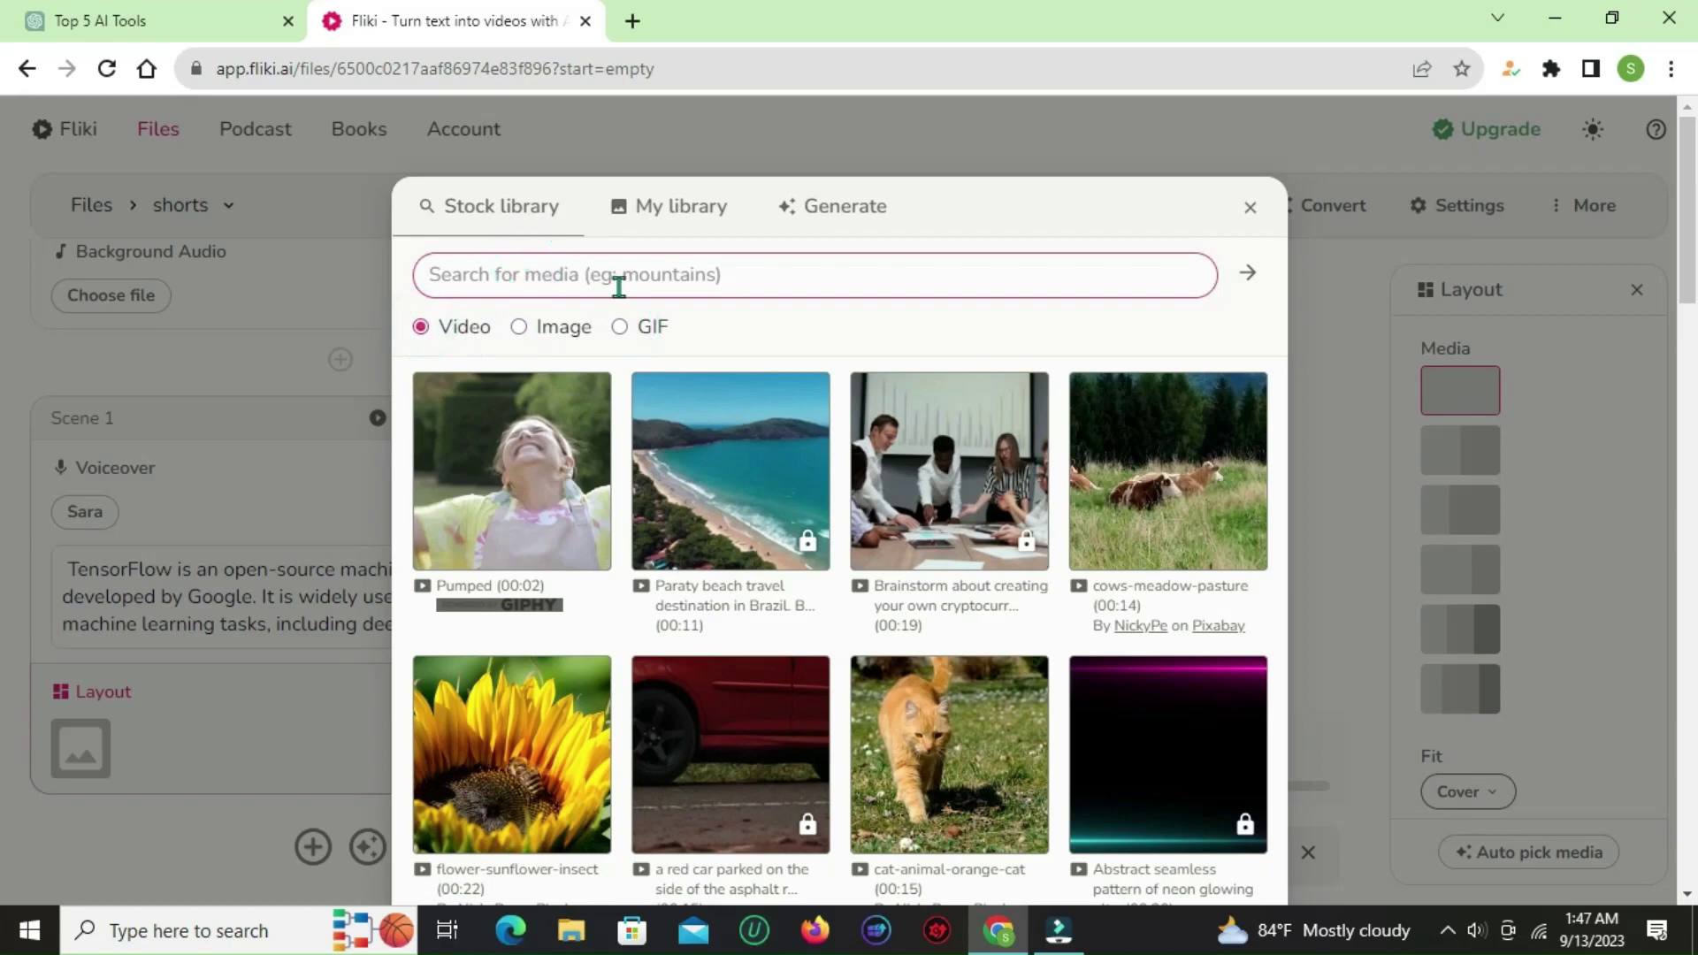
pyautogui.write('ai')
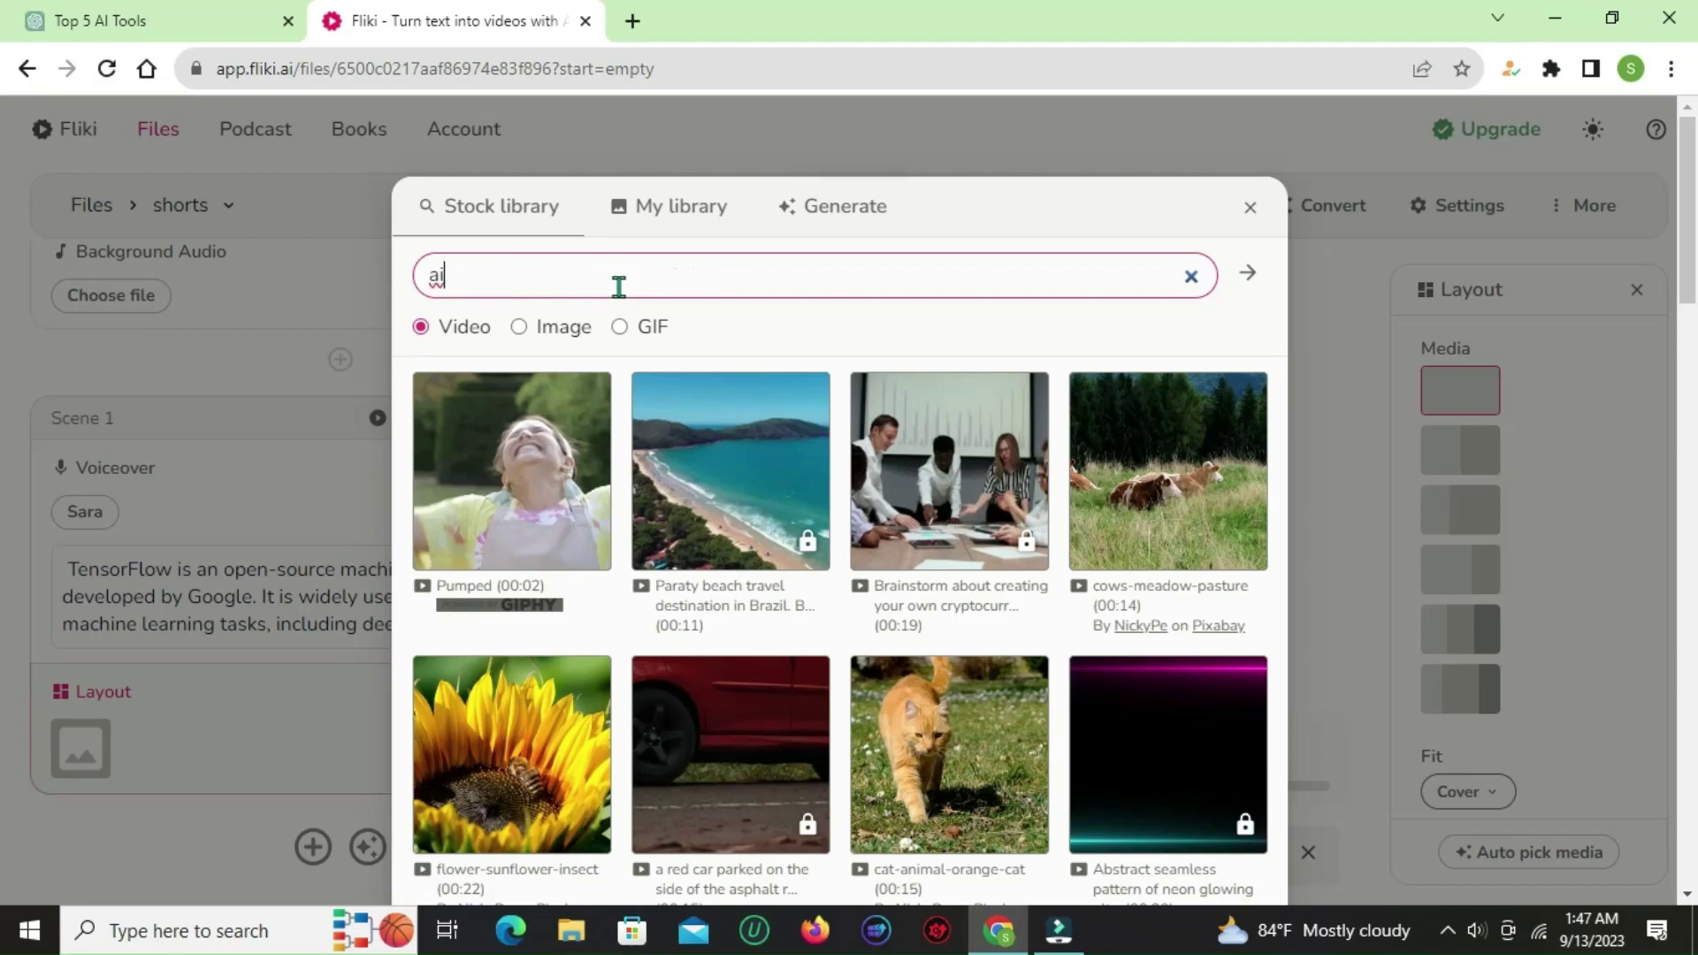
pyautogui.press('Return')
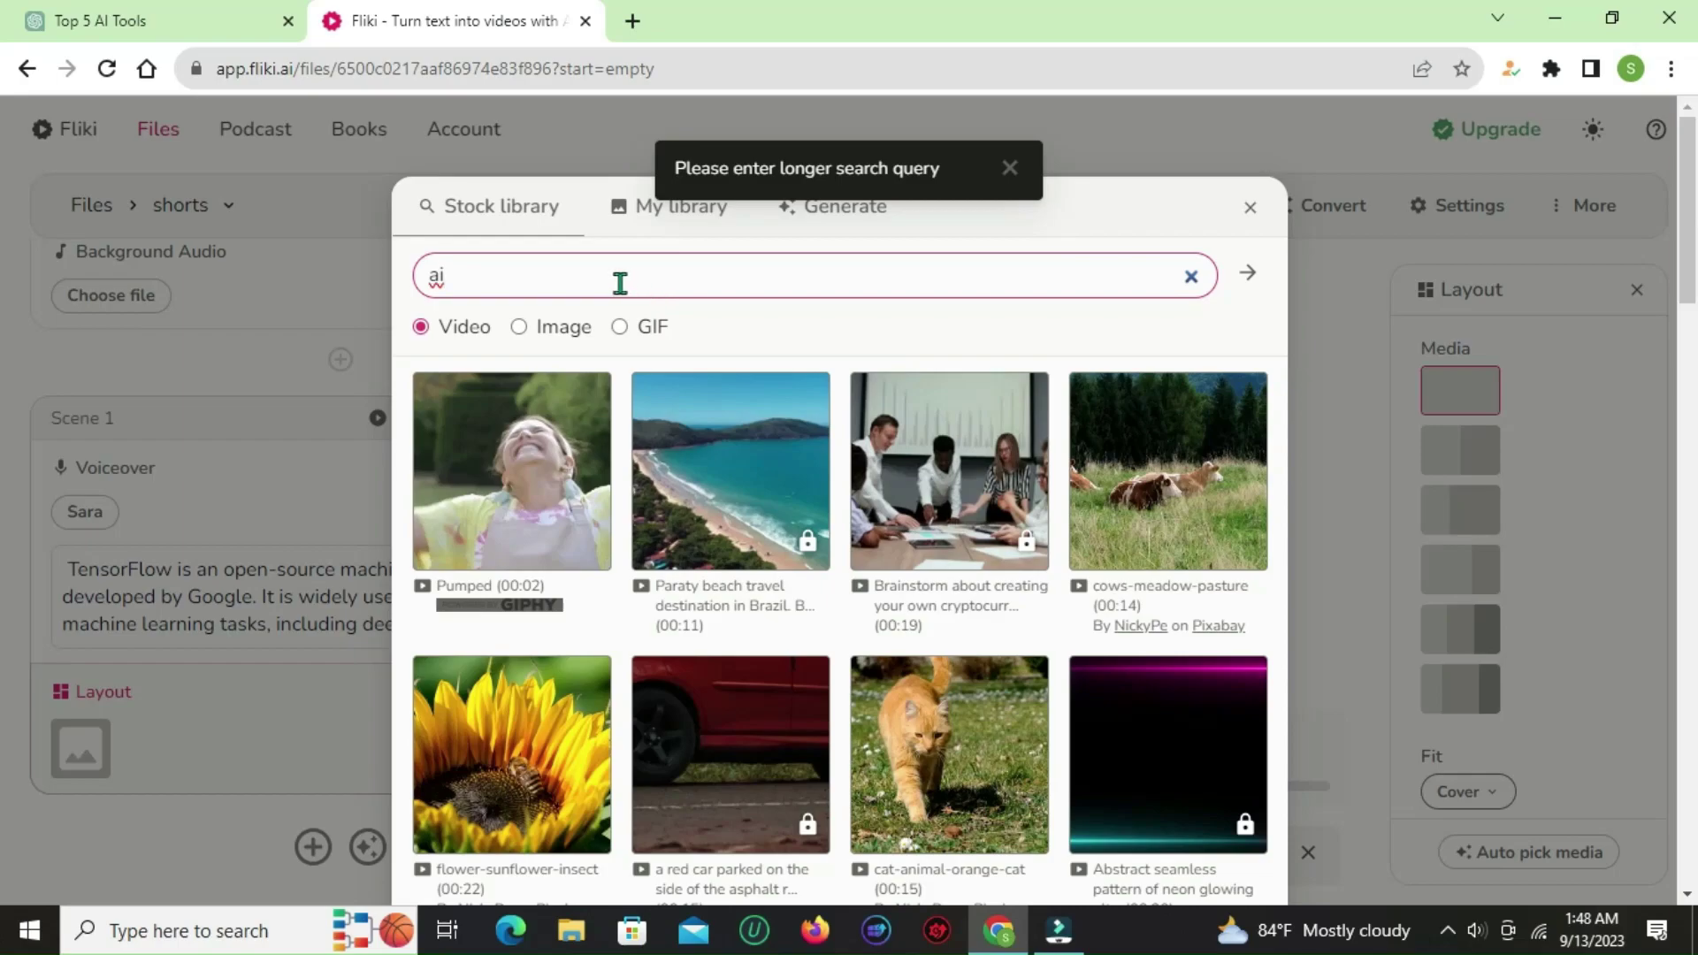
pyautogui.write('image')
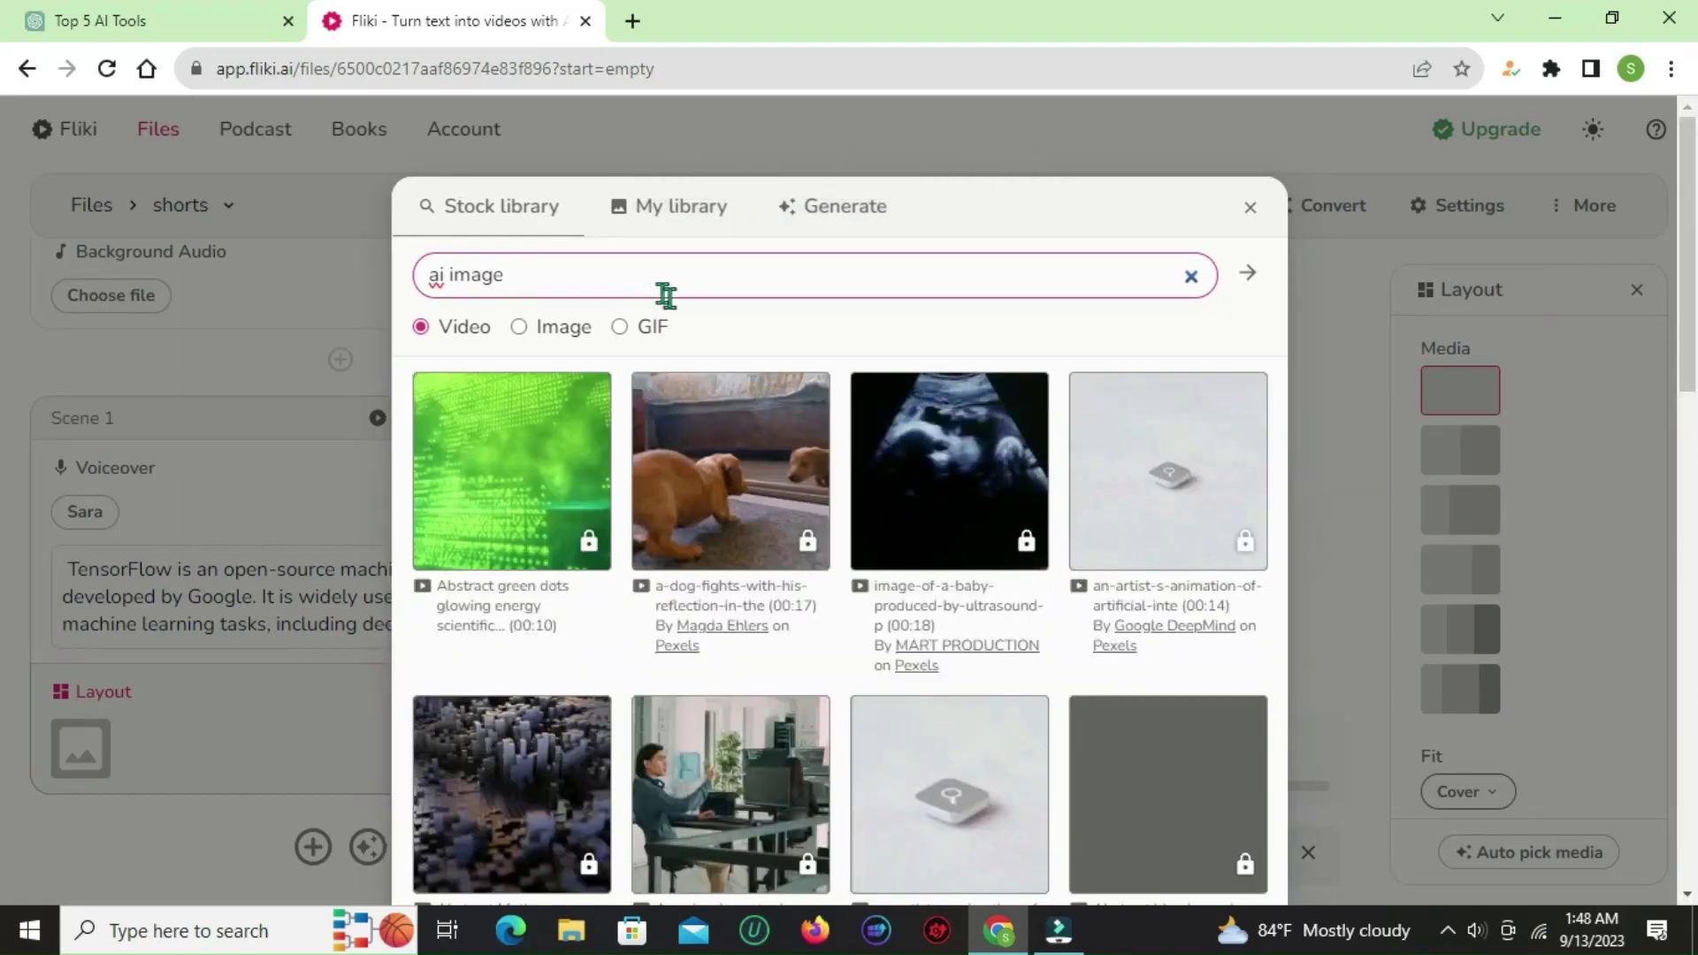
# - Look through the stock clips for a suitable AI visual and load more results
pyautogui.scroll(-3, 1120, 488)
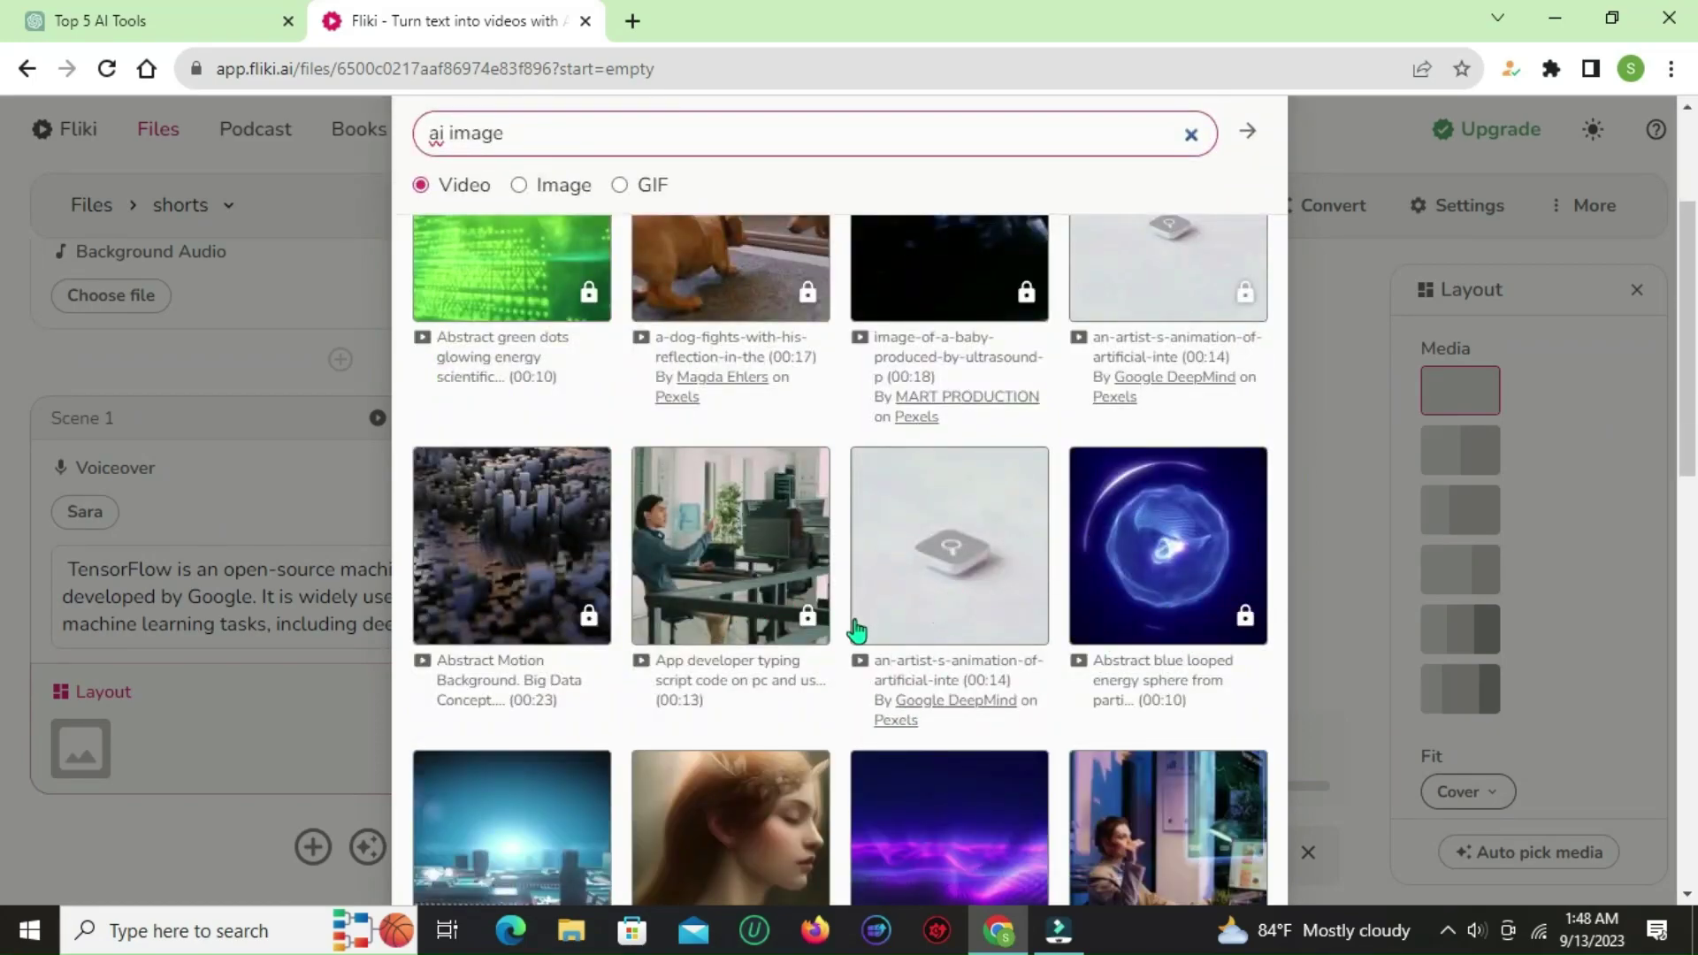
pyautogui.scroll(-3, 865, 626)
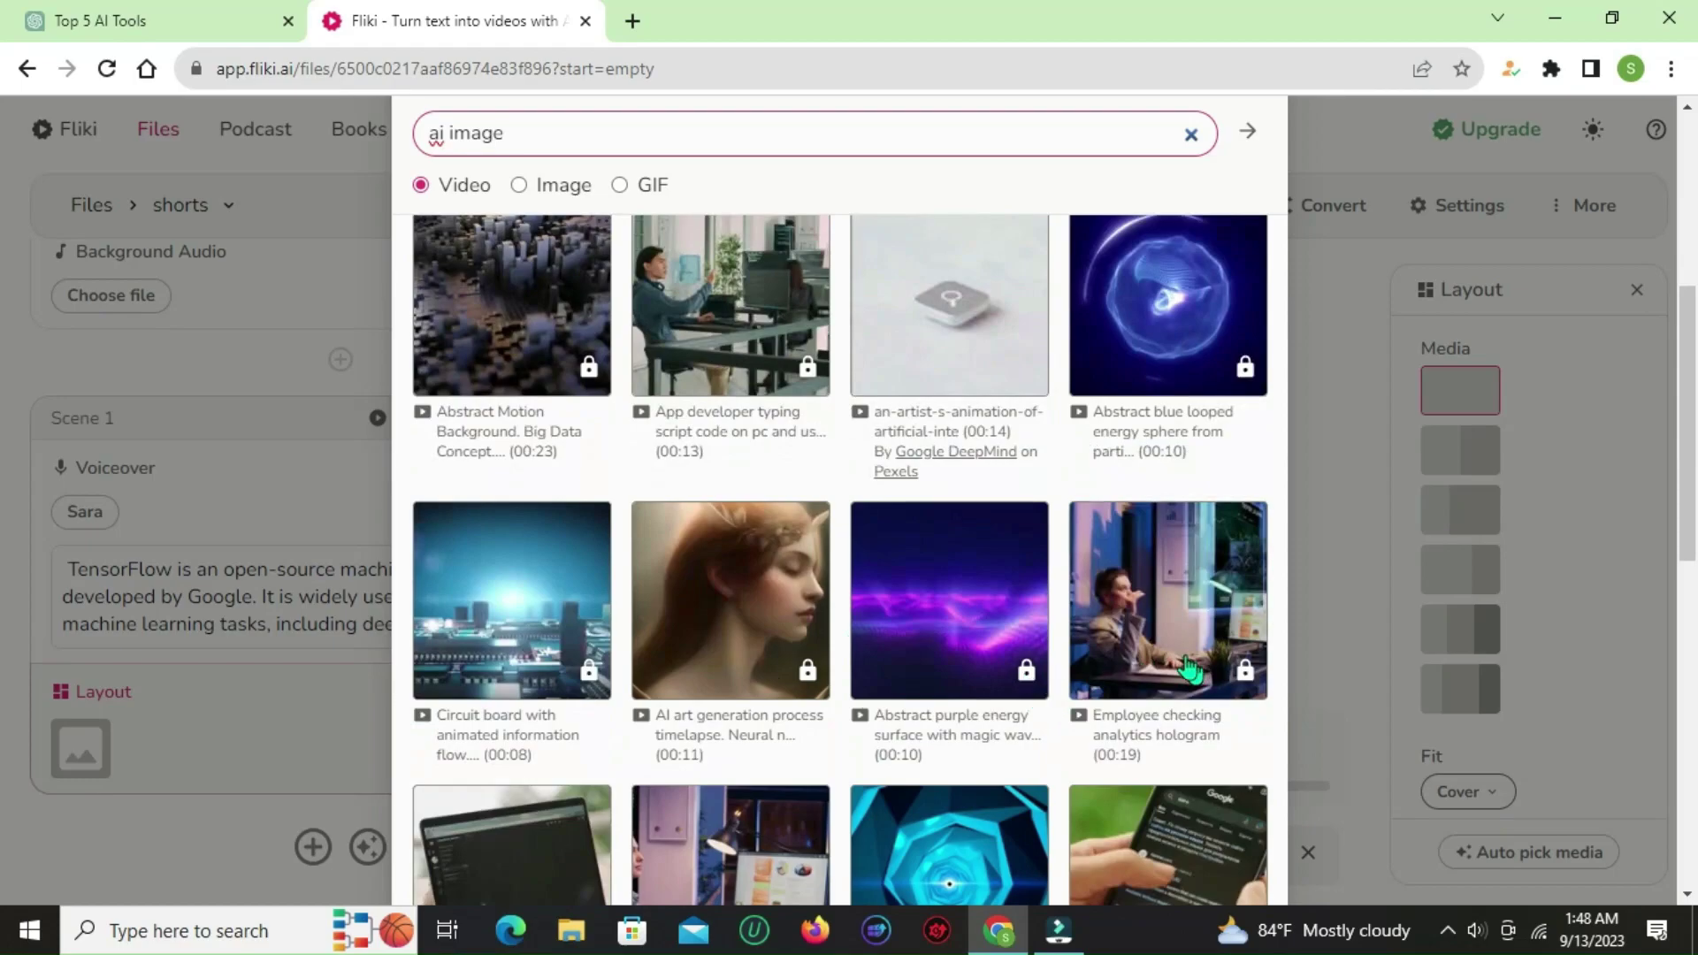
pyautogui.scroll(-3, 1037, 645)
pyautogui.scroll(-6, 826, 684)
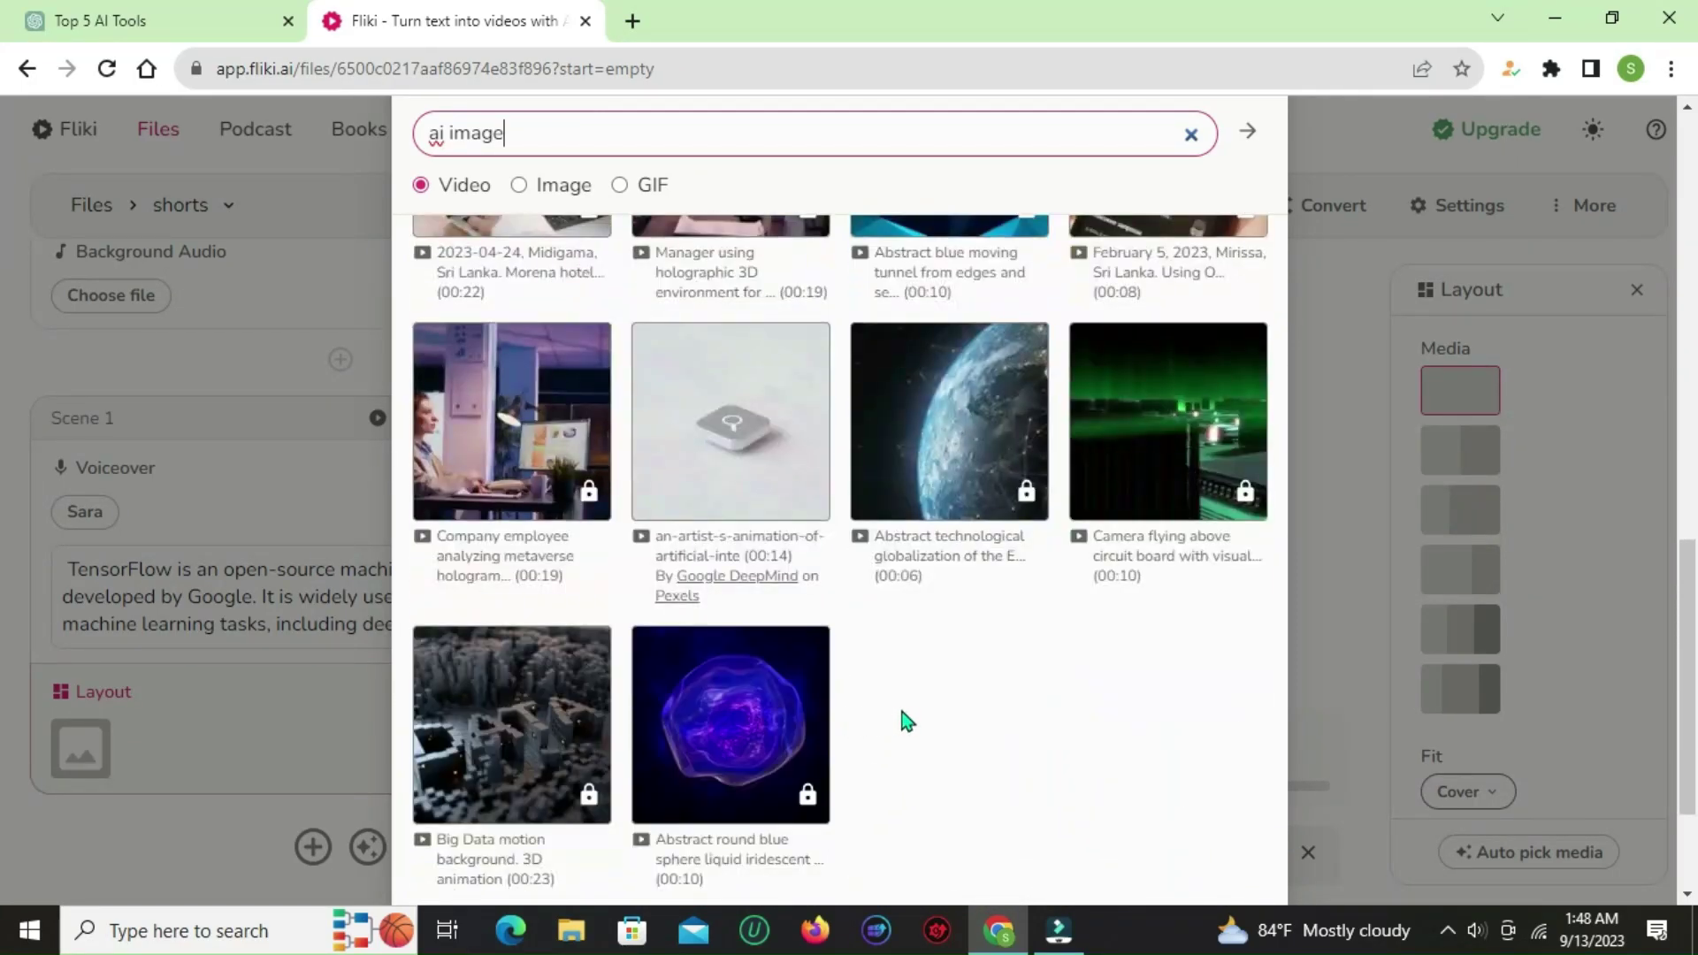
pyautogui.scroll(-3, 903, 721)
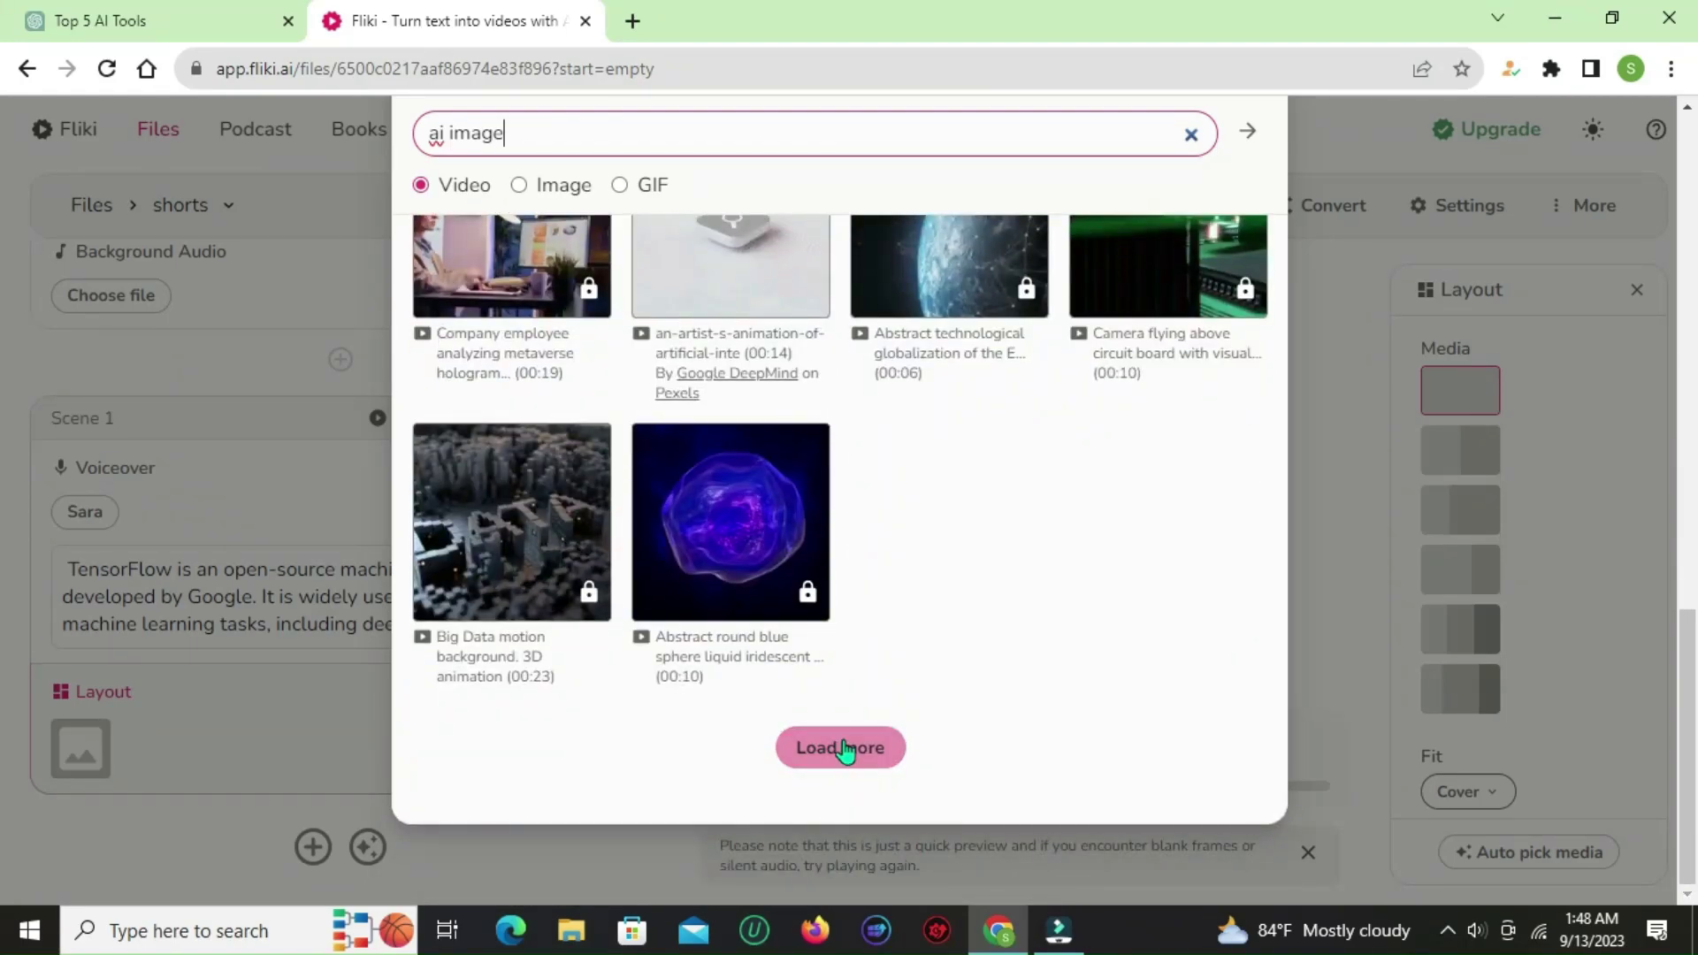
pyautogui.click(857, 752)
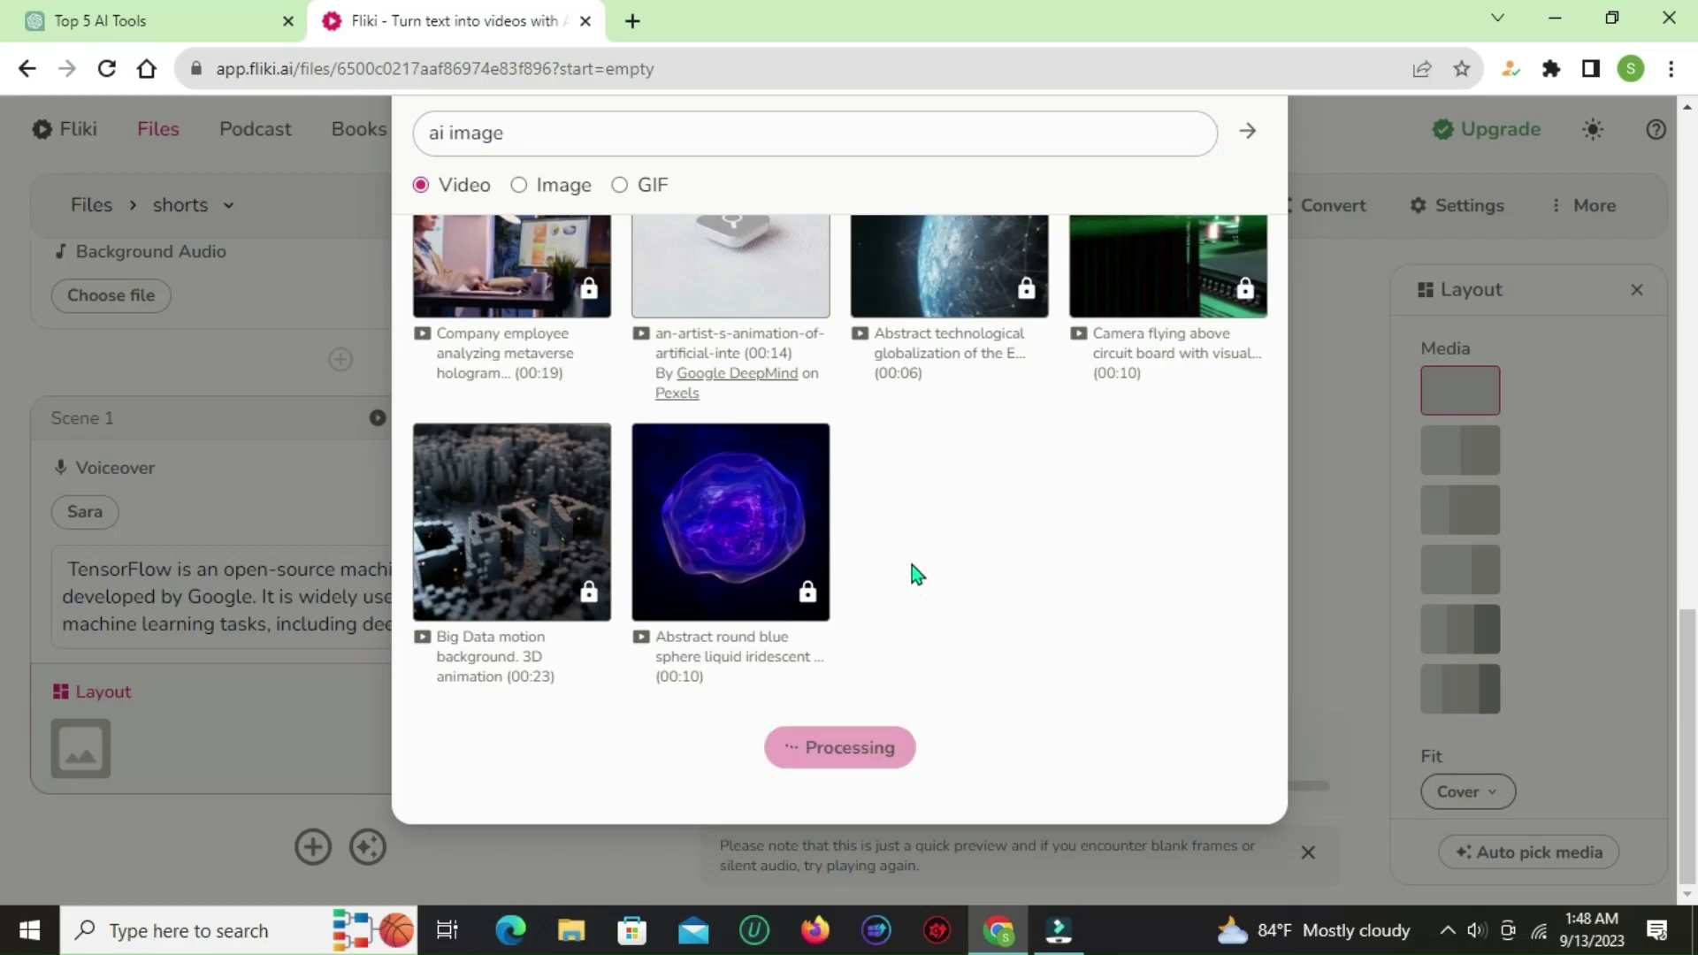
# - Use the clip of the black robot face with blue eyes as Scene 1's layout media and play the scene
pyautogui.scroll(-3, 885, 524)
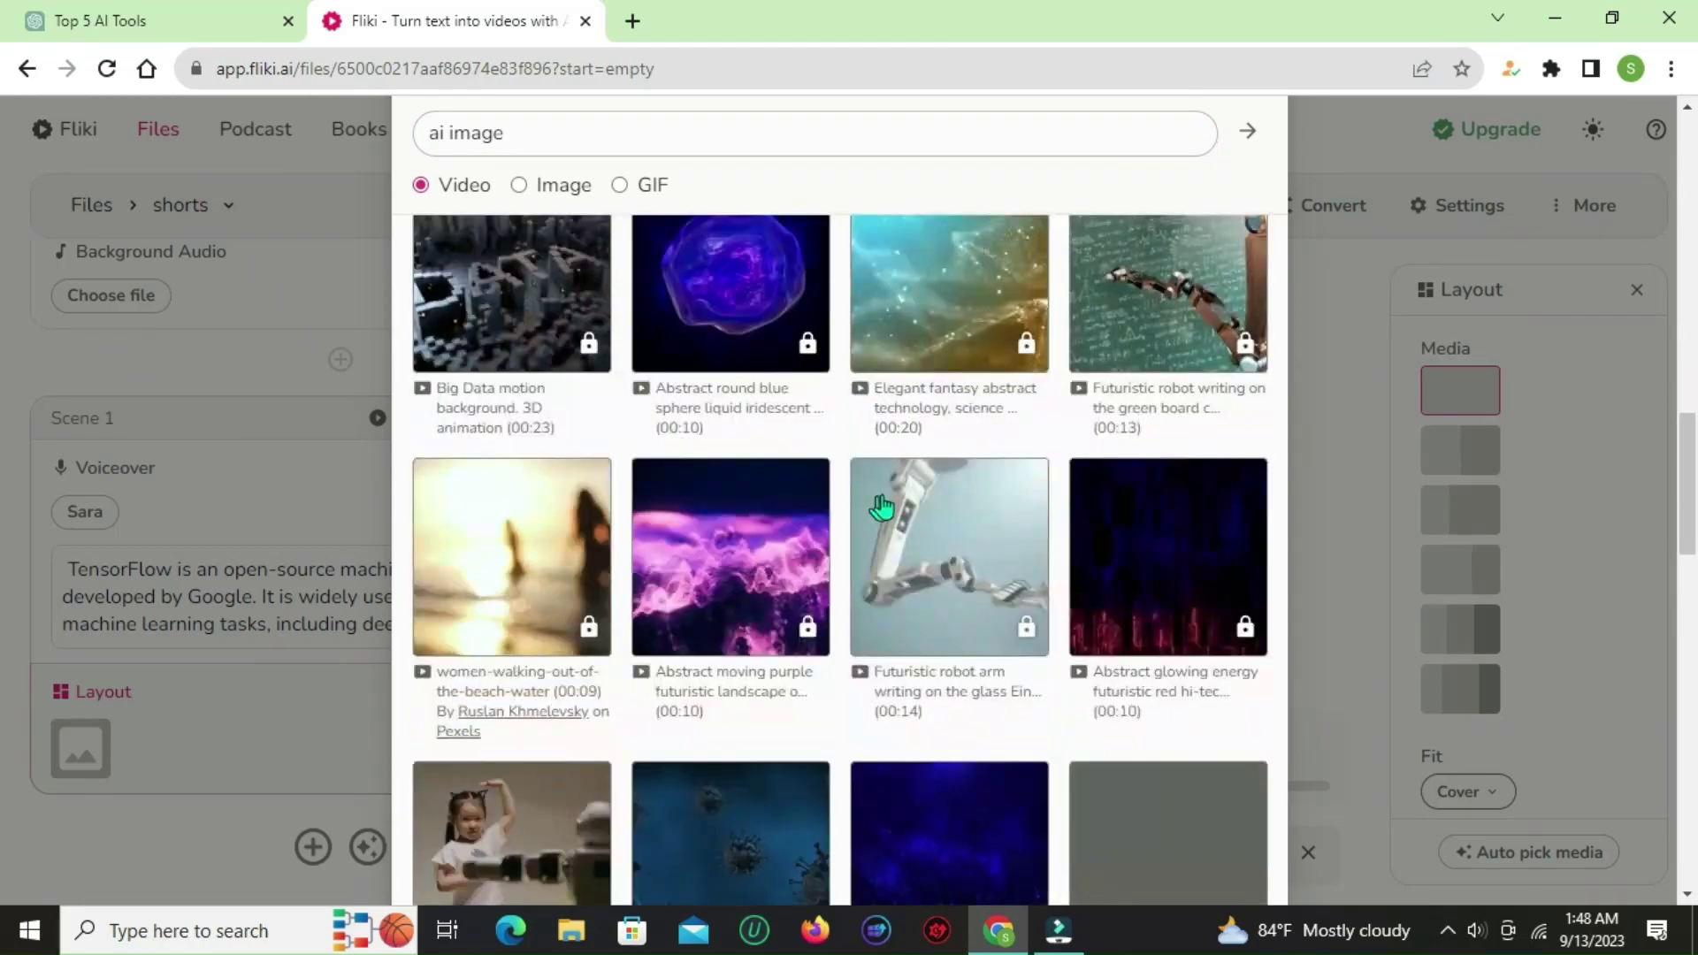
pyautogui.scroll(-6, 920, 451)
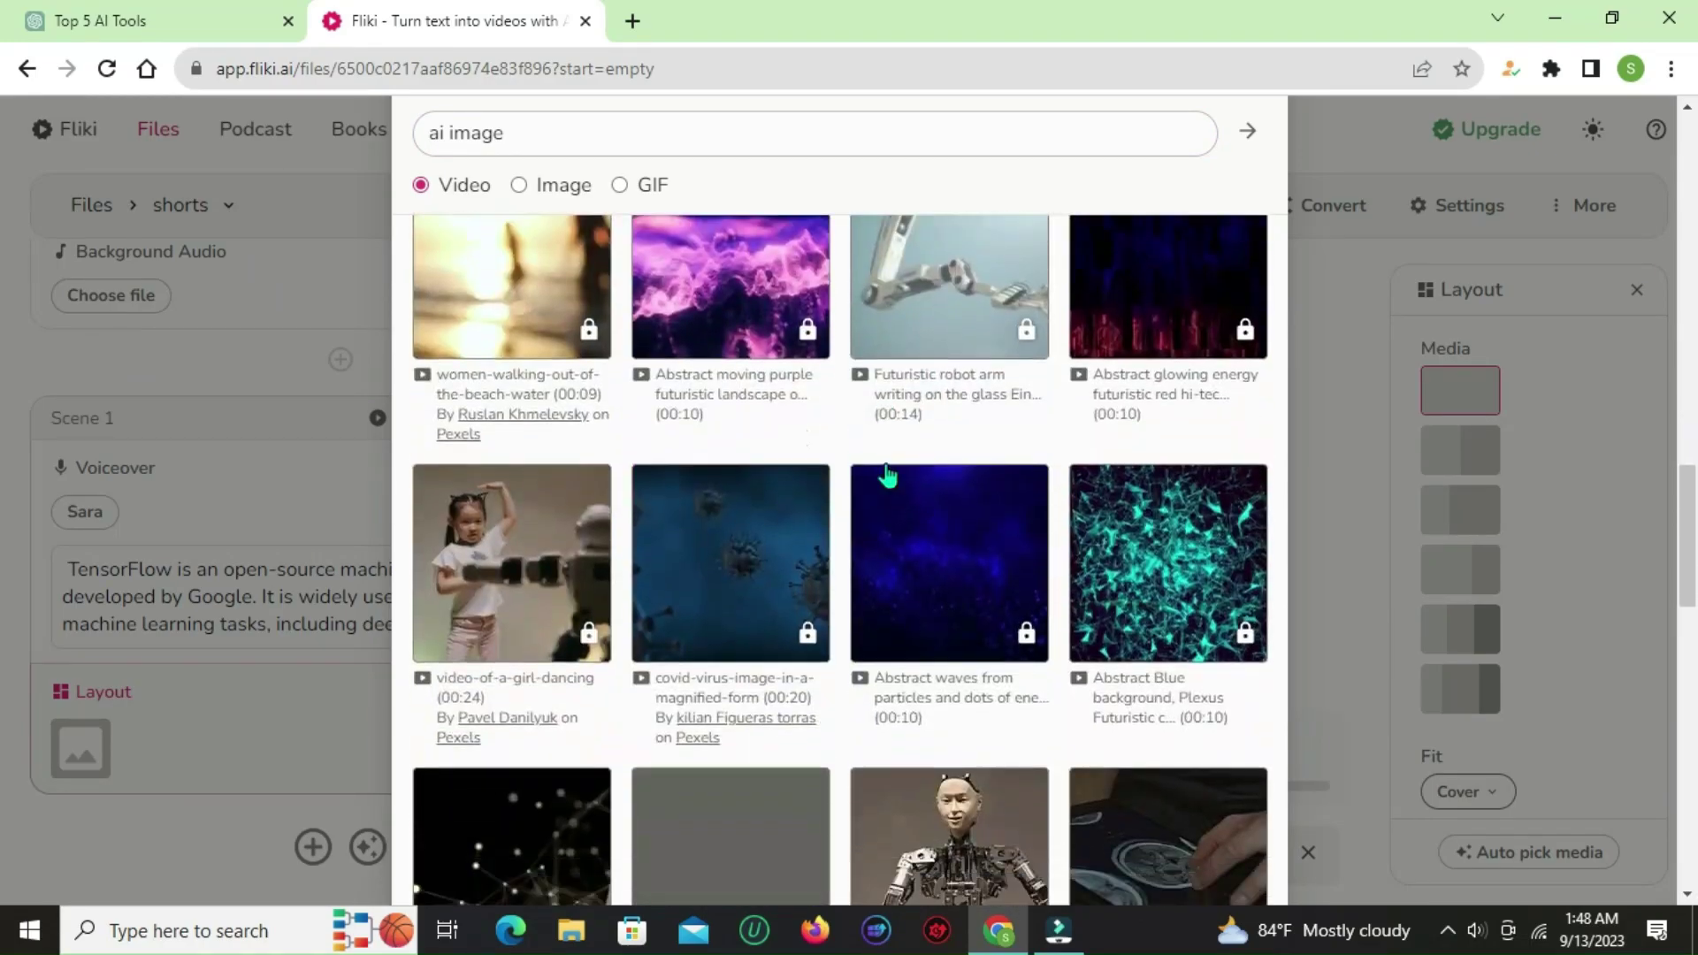
pyautogui.scroll(-3, 884, 477)
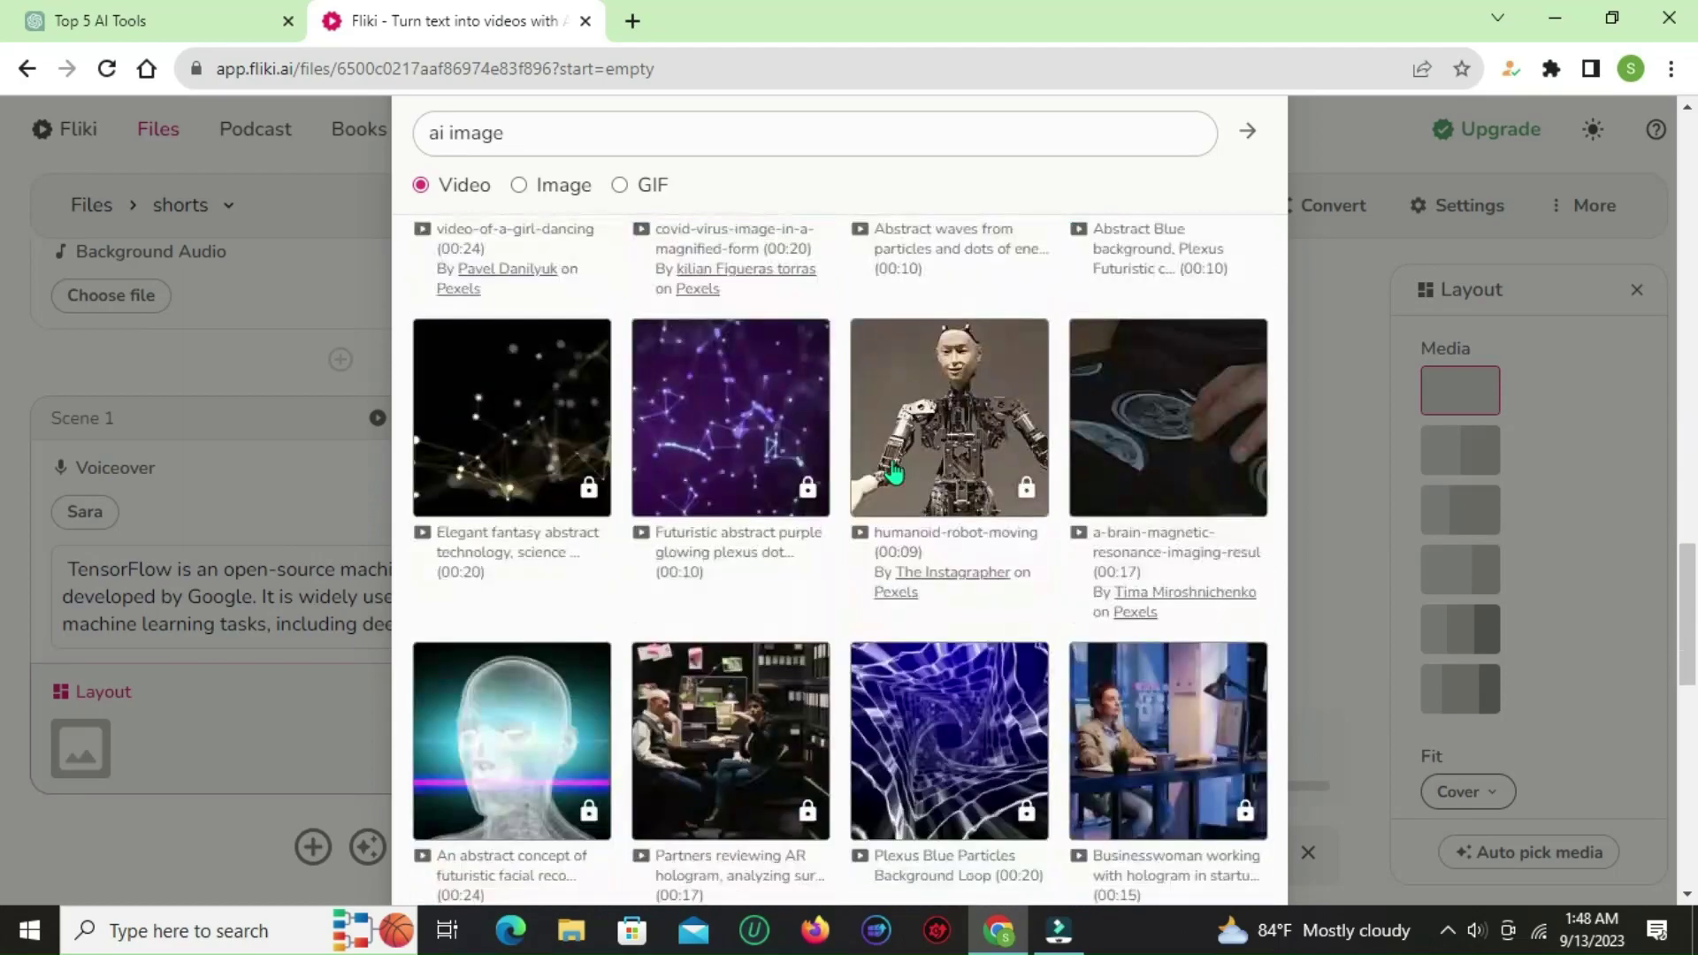
pyautogui.scroll(-3, 849, 484)
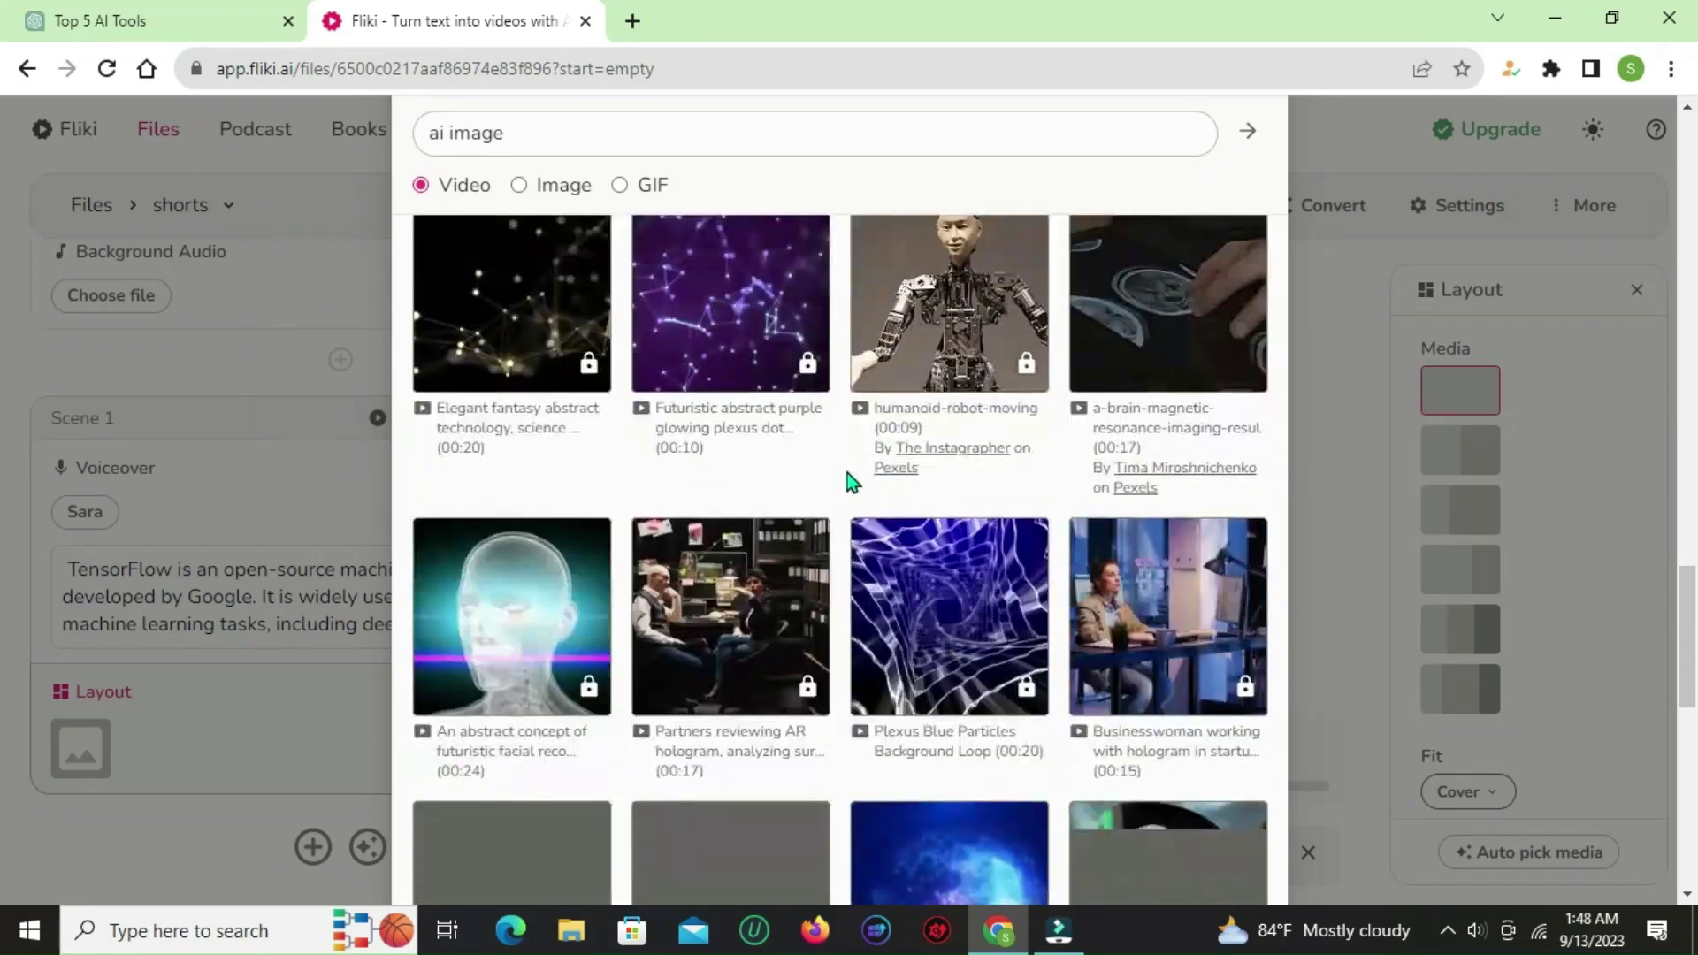
pyautogui.scroll(-3, 847, 483)
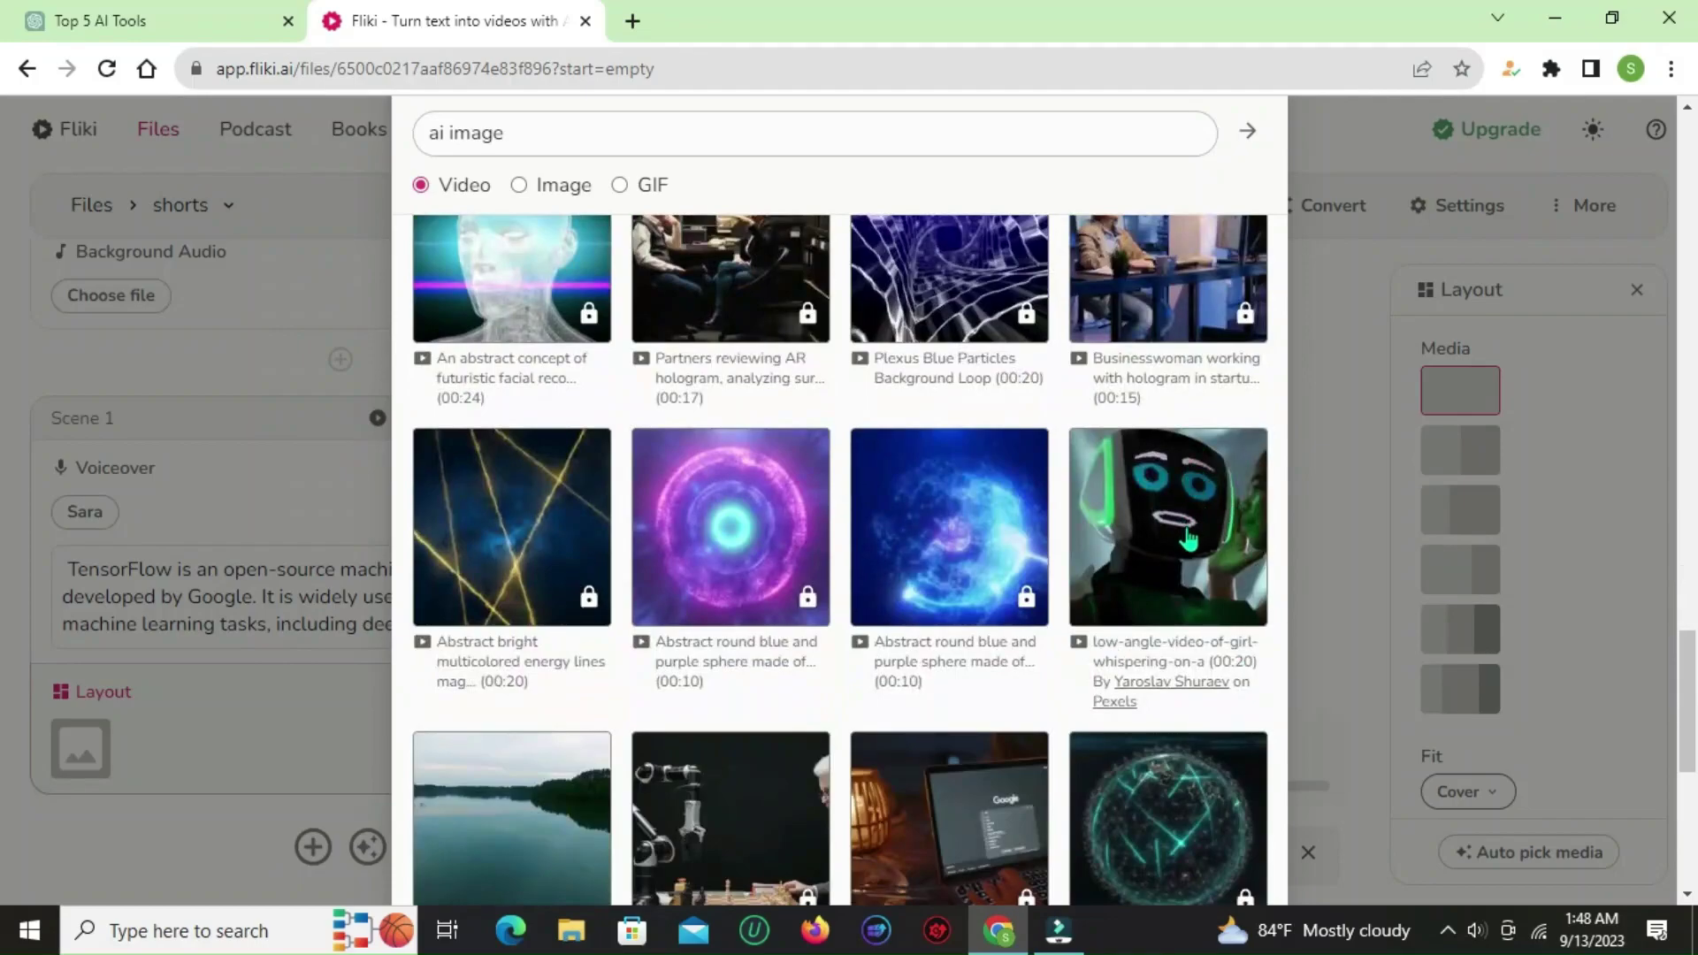
pyautogui.scroll(-3, 1188, 537)
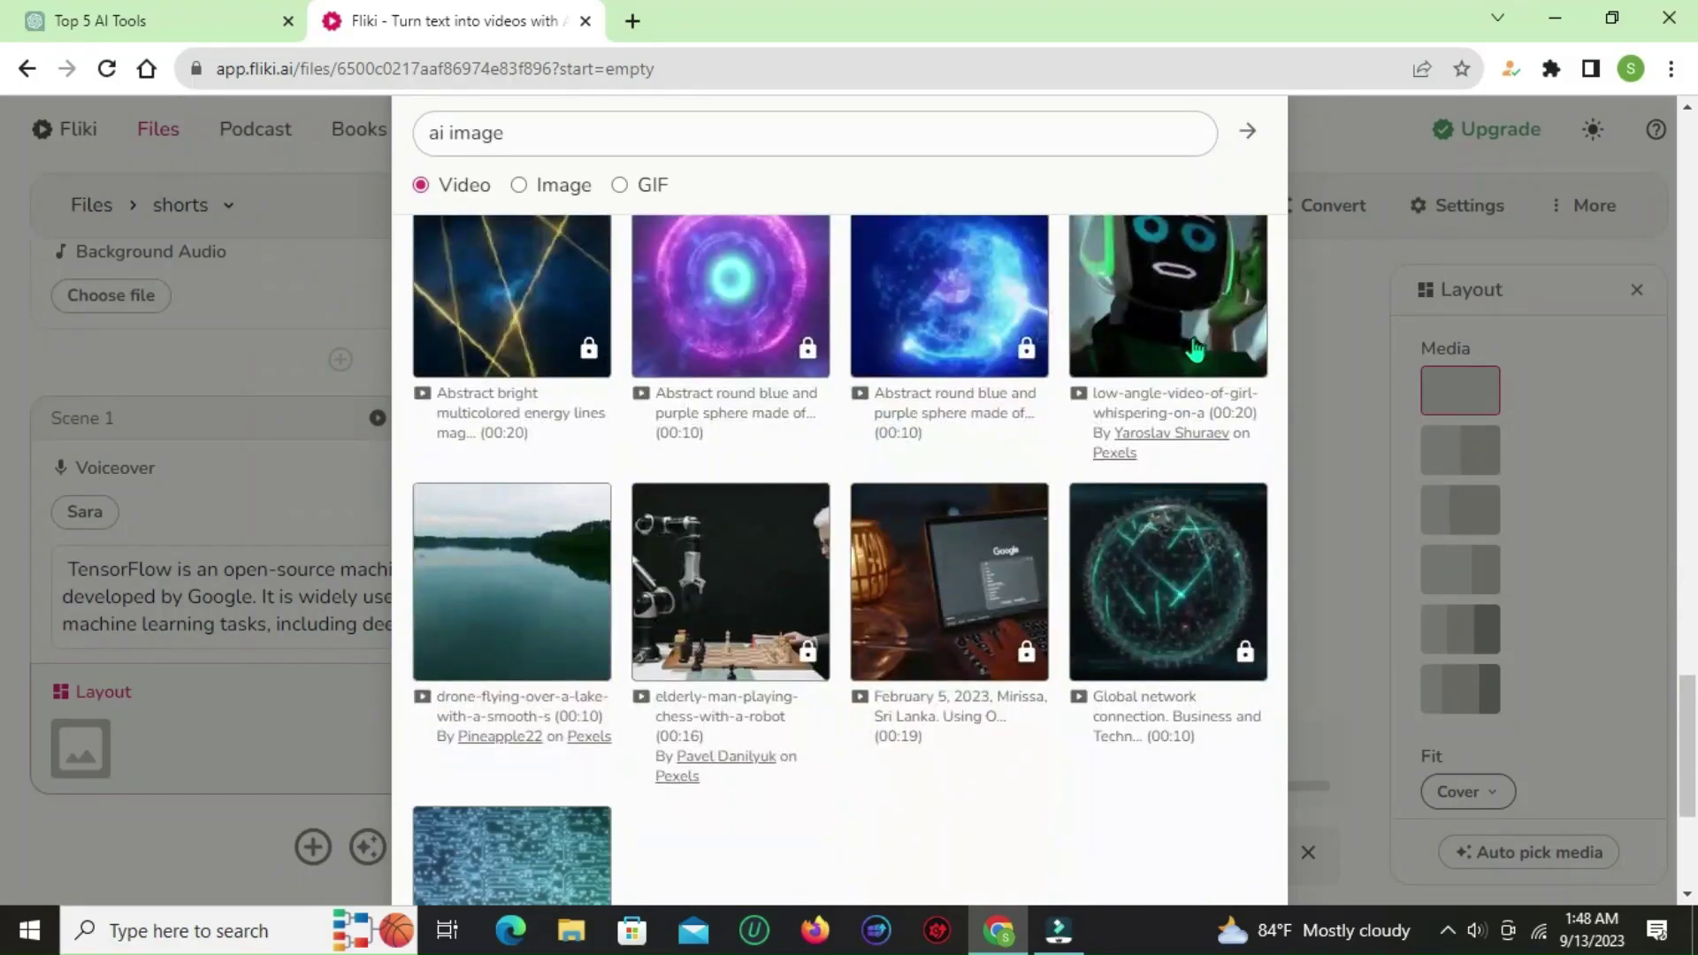
pyautogui.scroll(2, 1185, 398)
pyautogui.scroll(-5, 1178, 442)
pyautogui.scroll(5, 1177, 433)
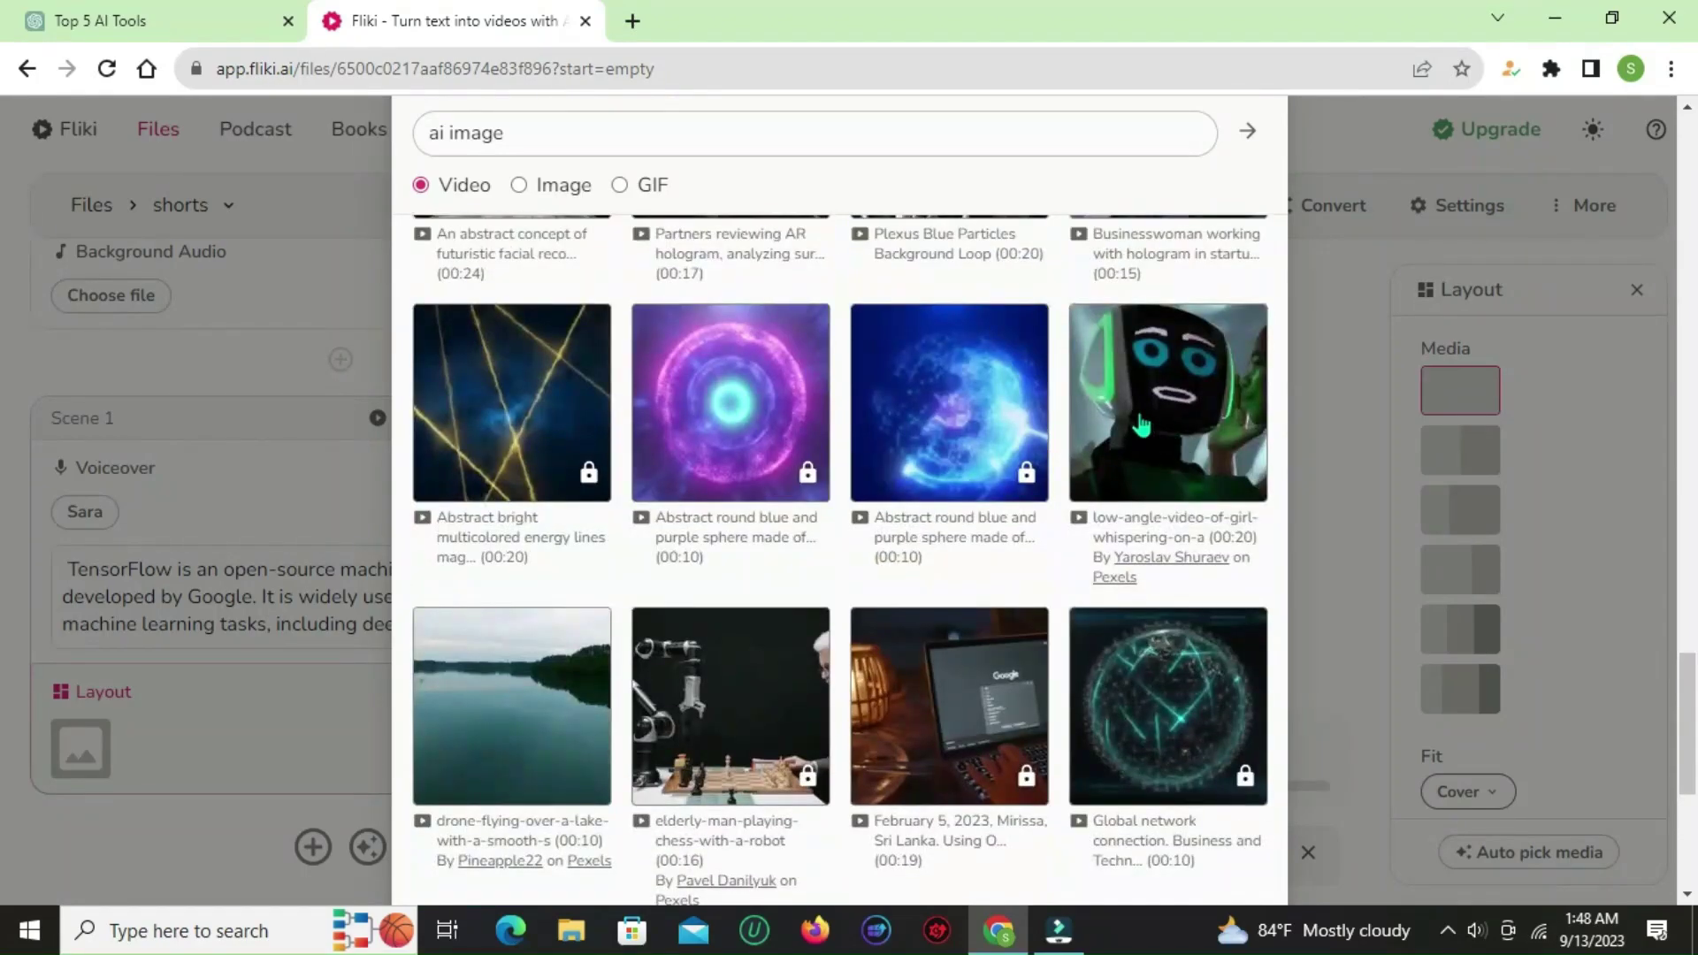
pyautogui.click(1155, 431)
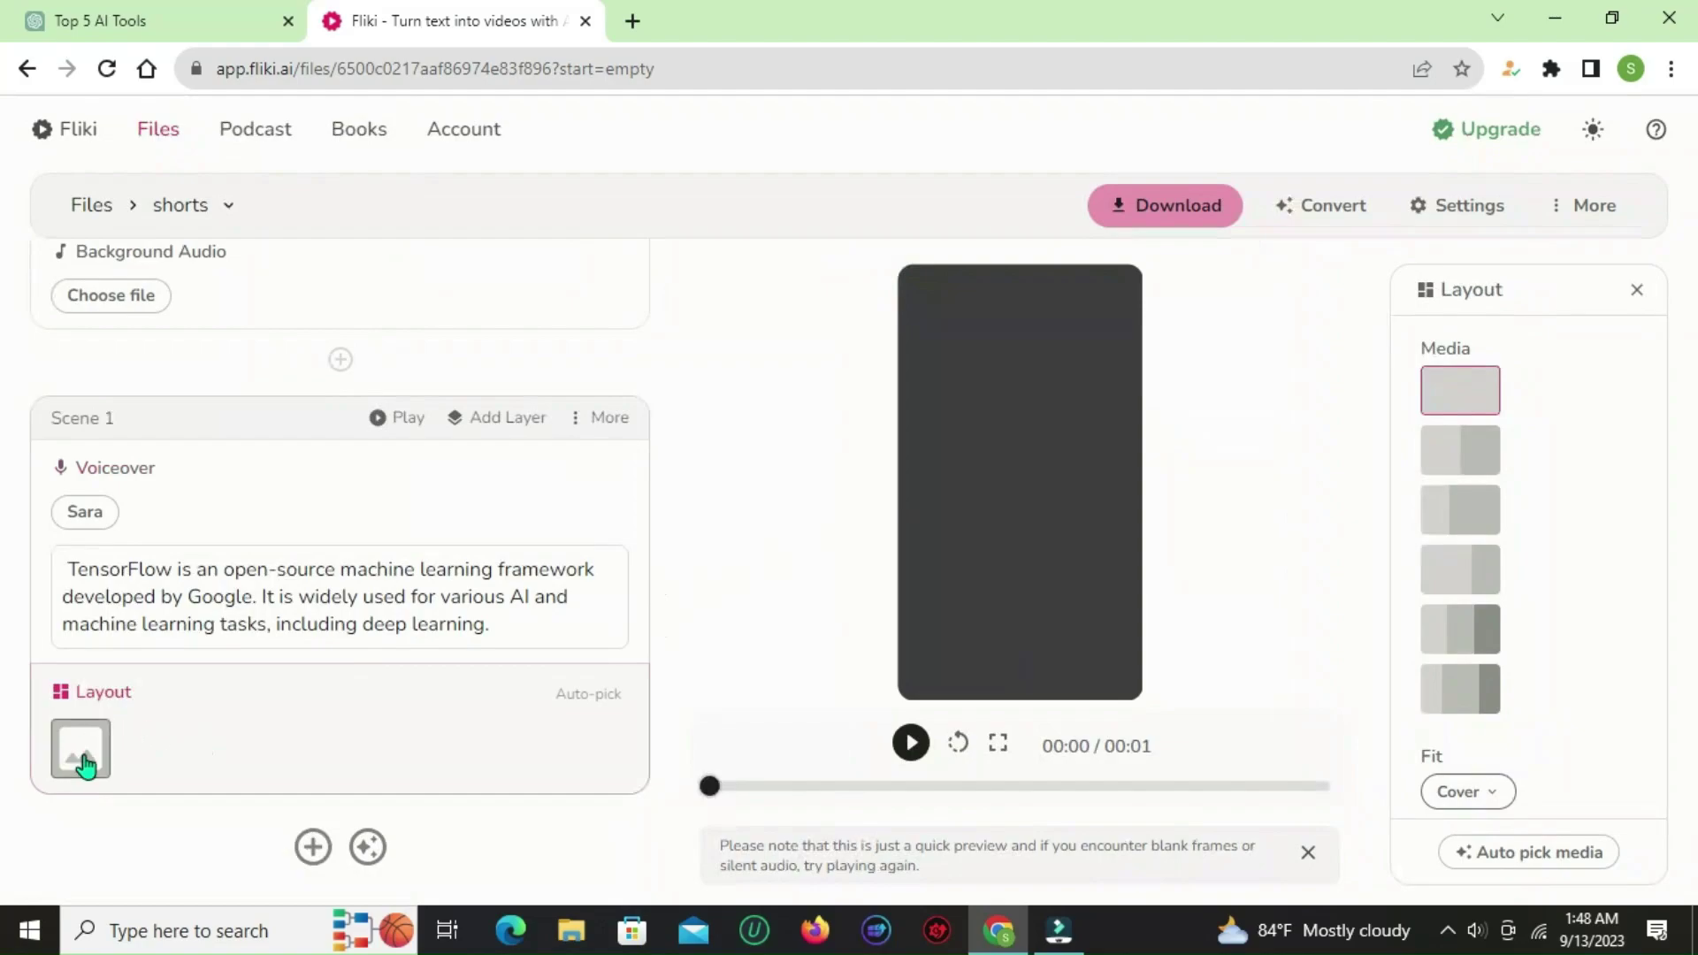
pyautogui.click(381, 423)
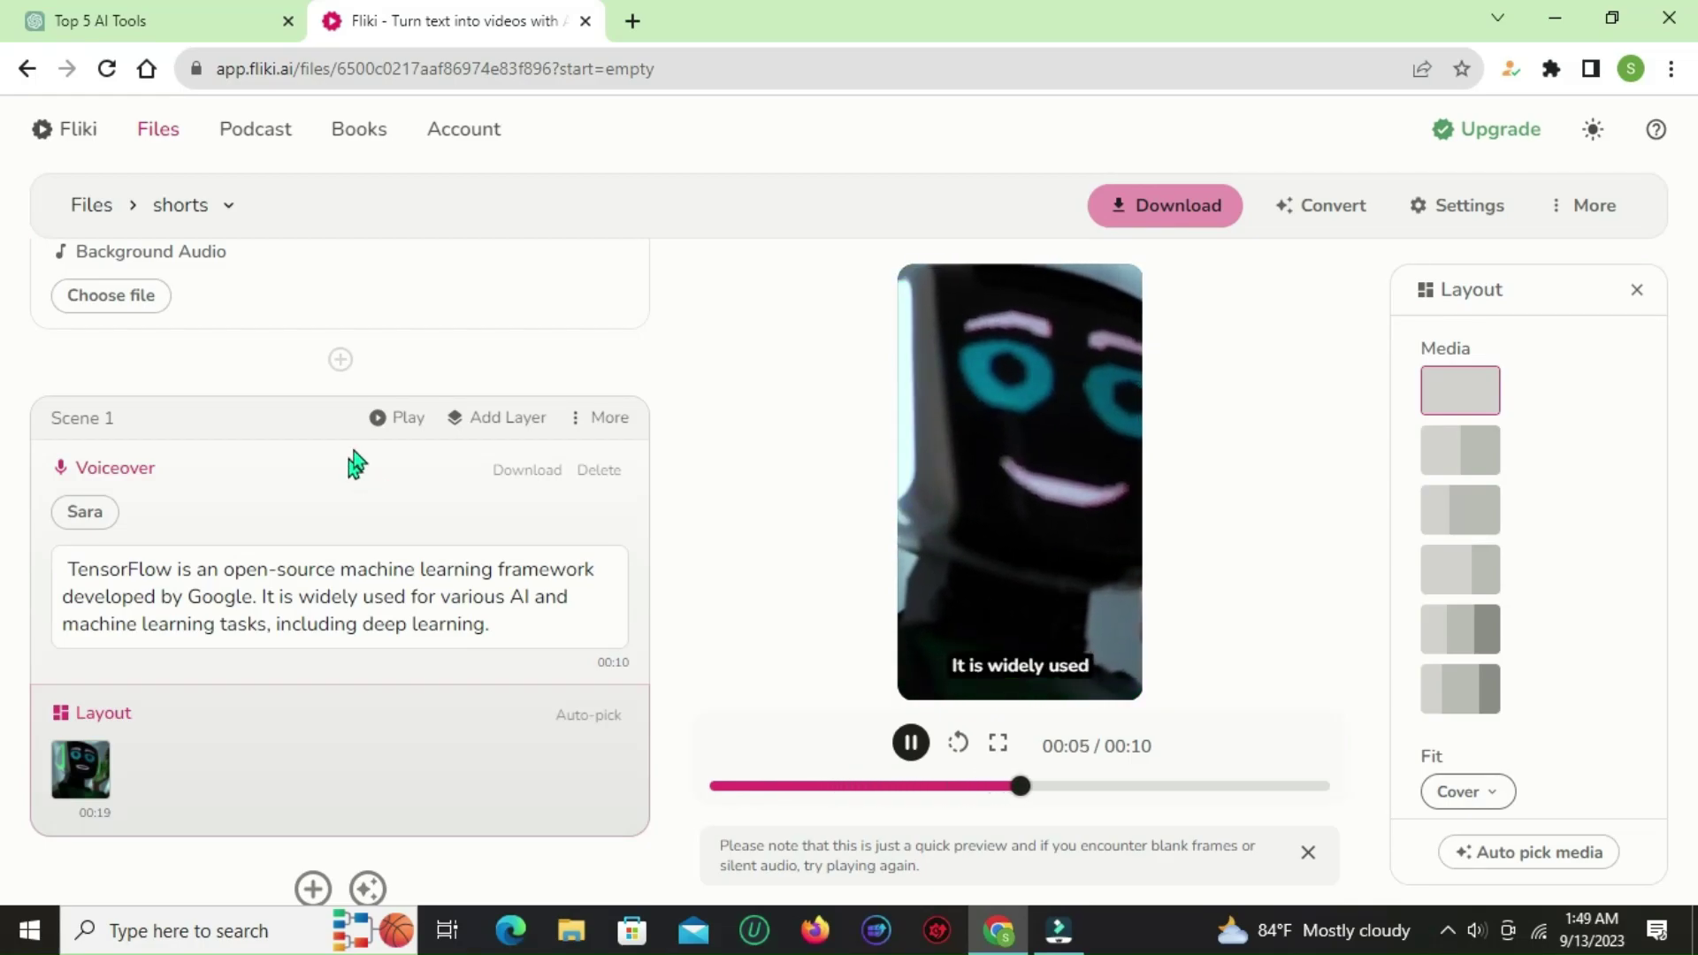
pyautogui.click(384, 421)
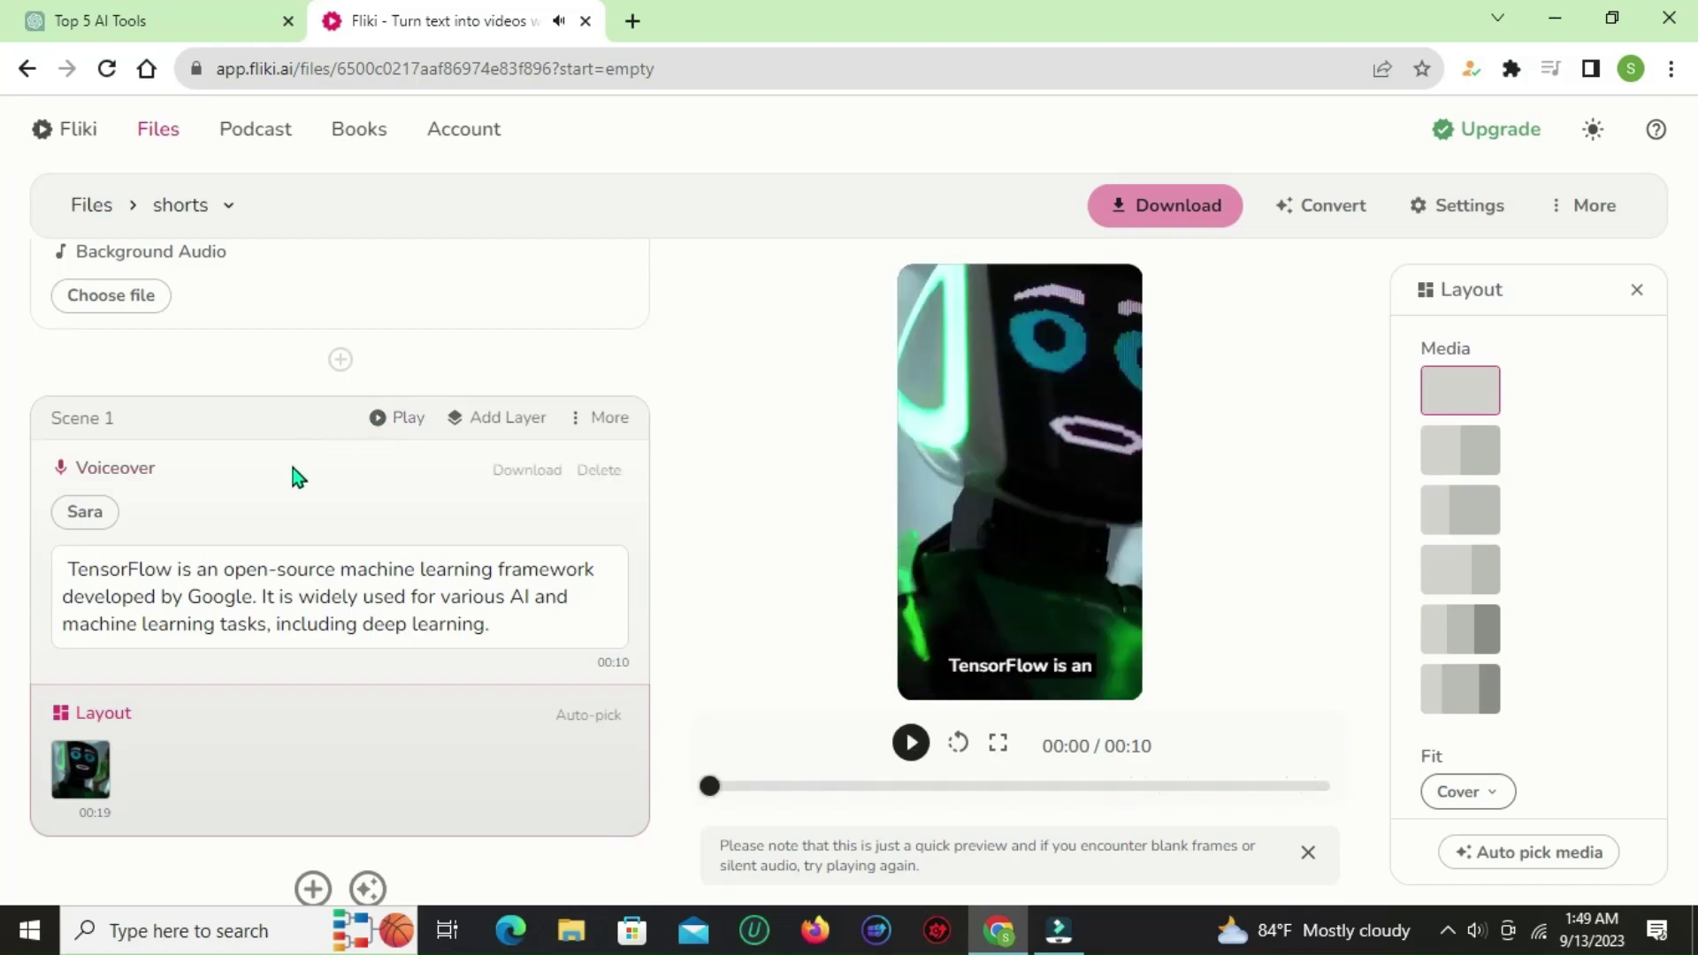
# - Open the voice selection for Scene 1's voiceover and examine the language, dialect, gender and voice style options
pyautogui.click(83, 518)
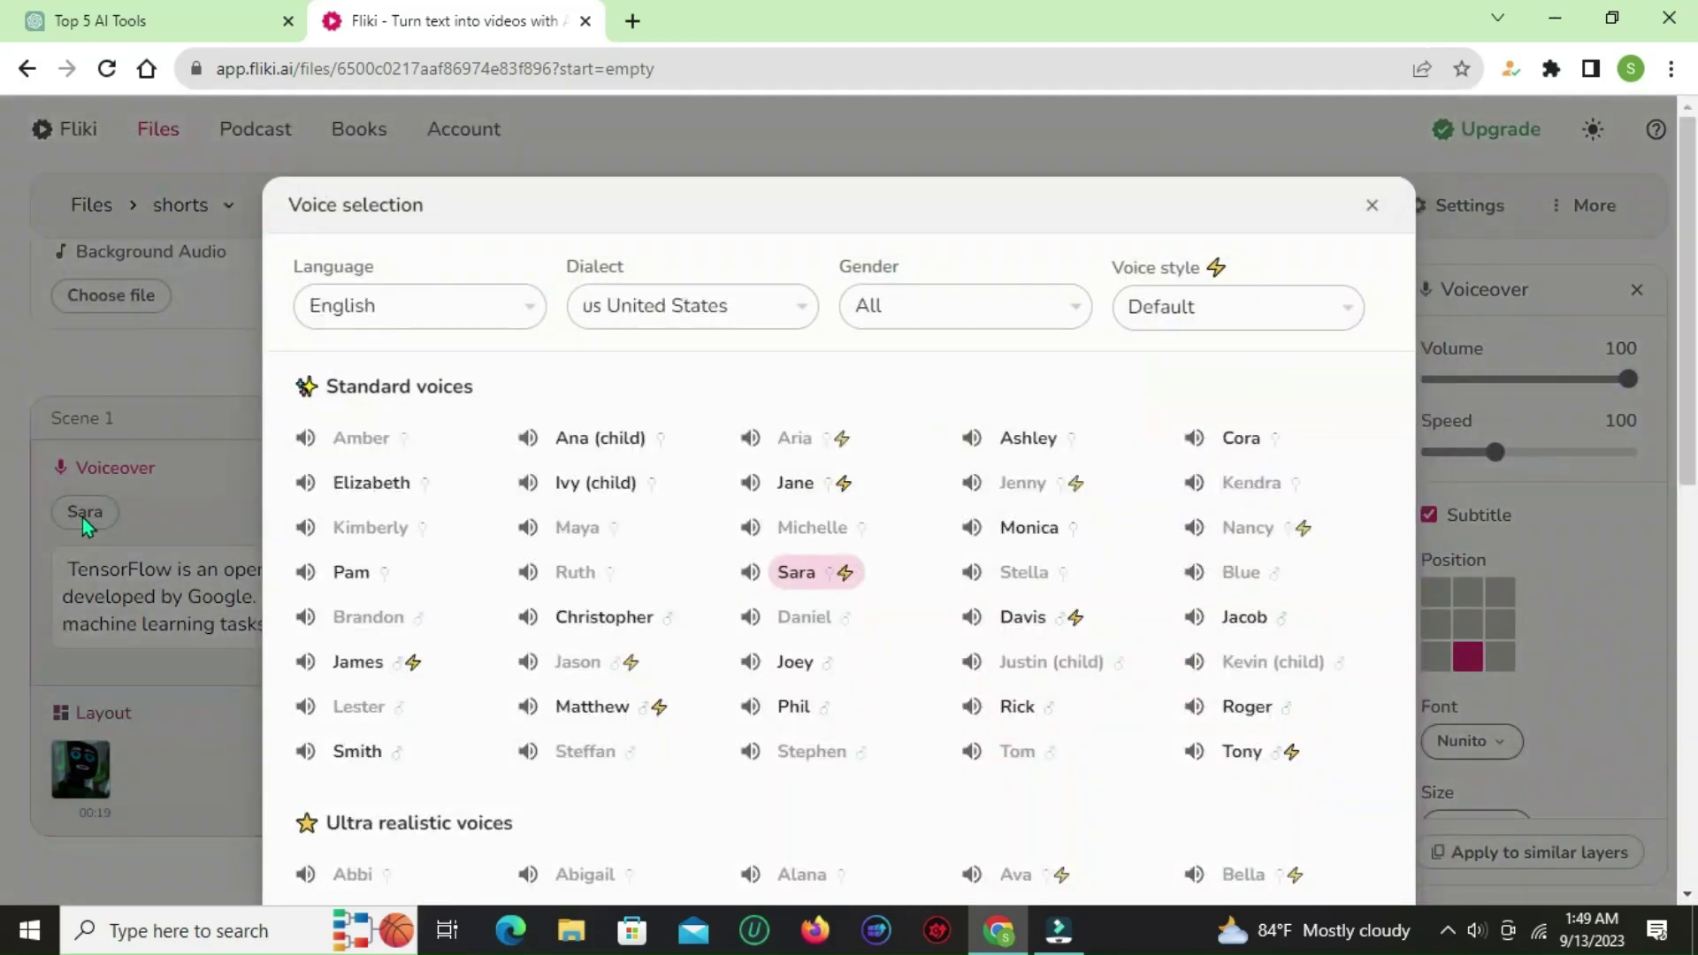
pyautogui.click(536, 307)
pyautogui.click(538, 310)
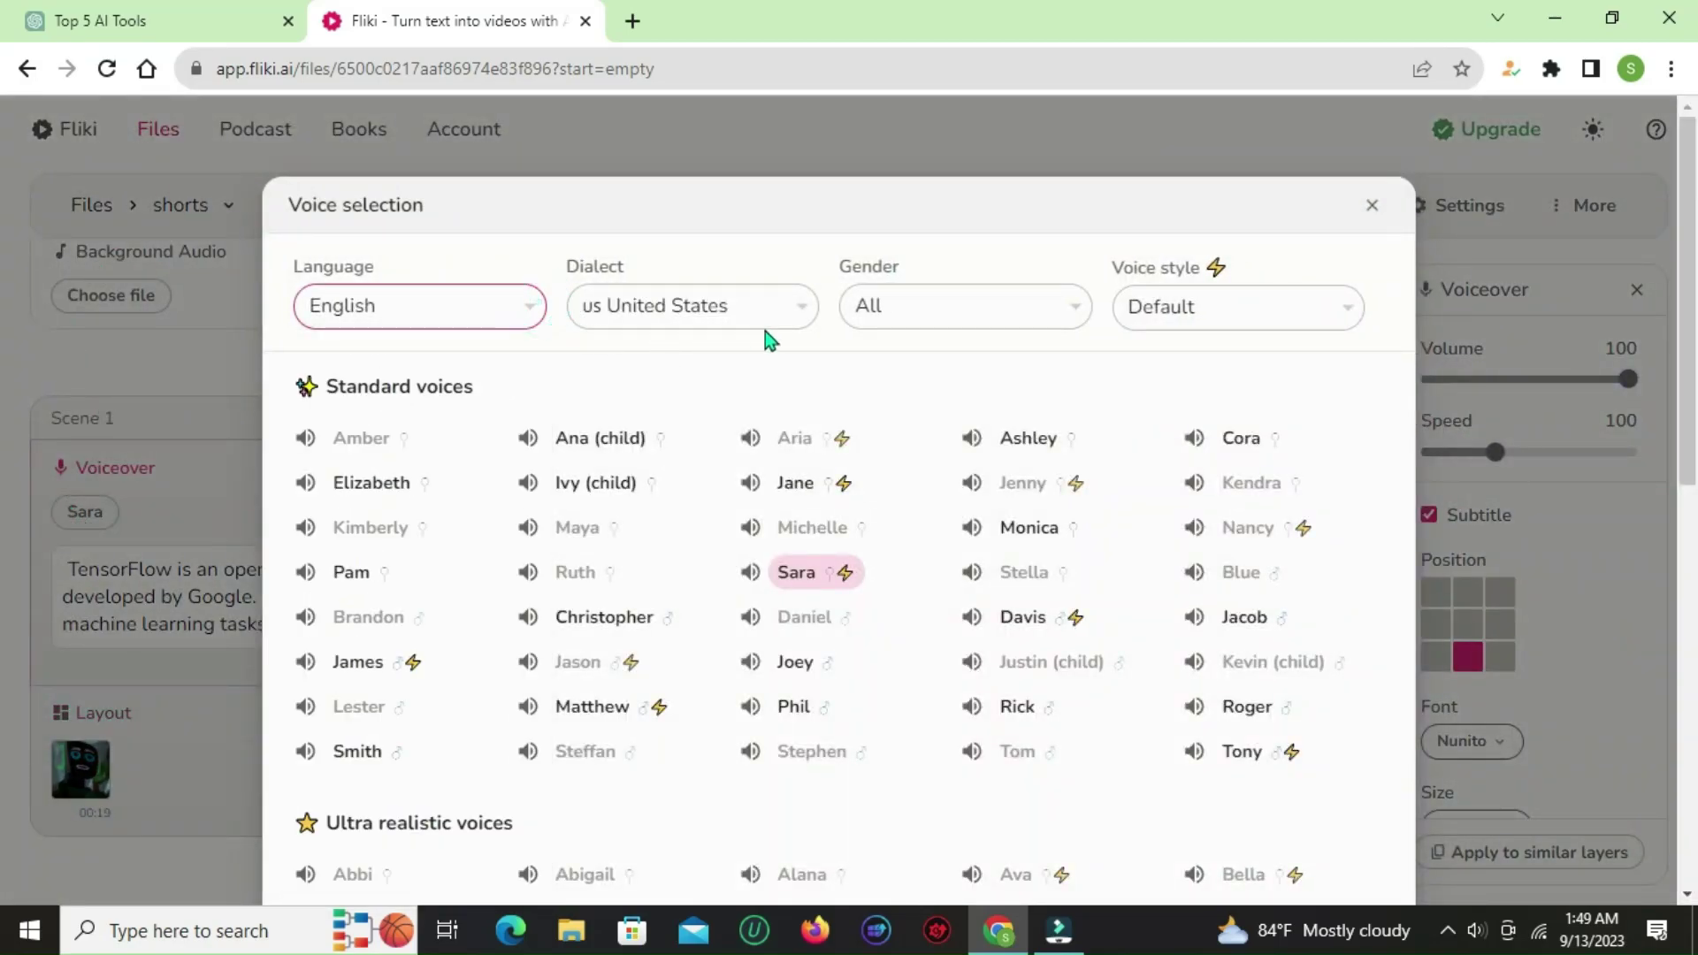
pyautogui.click(800, 309)
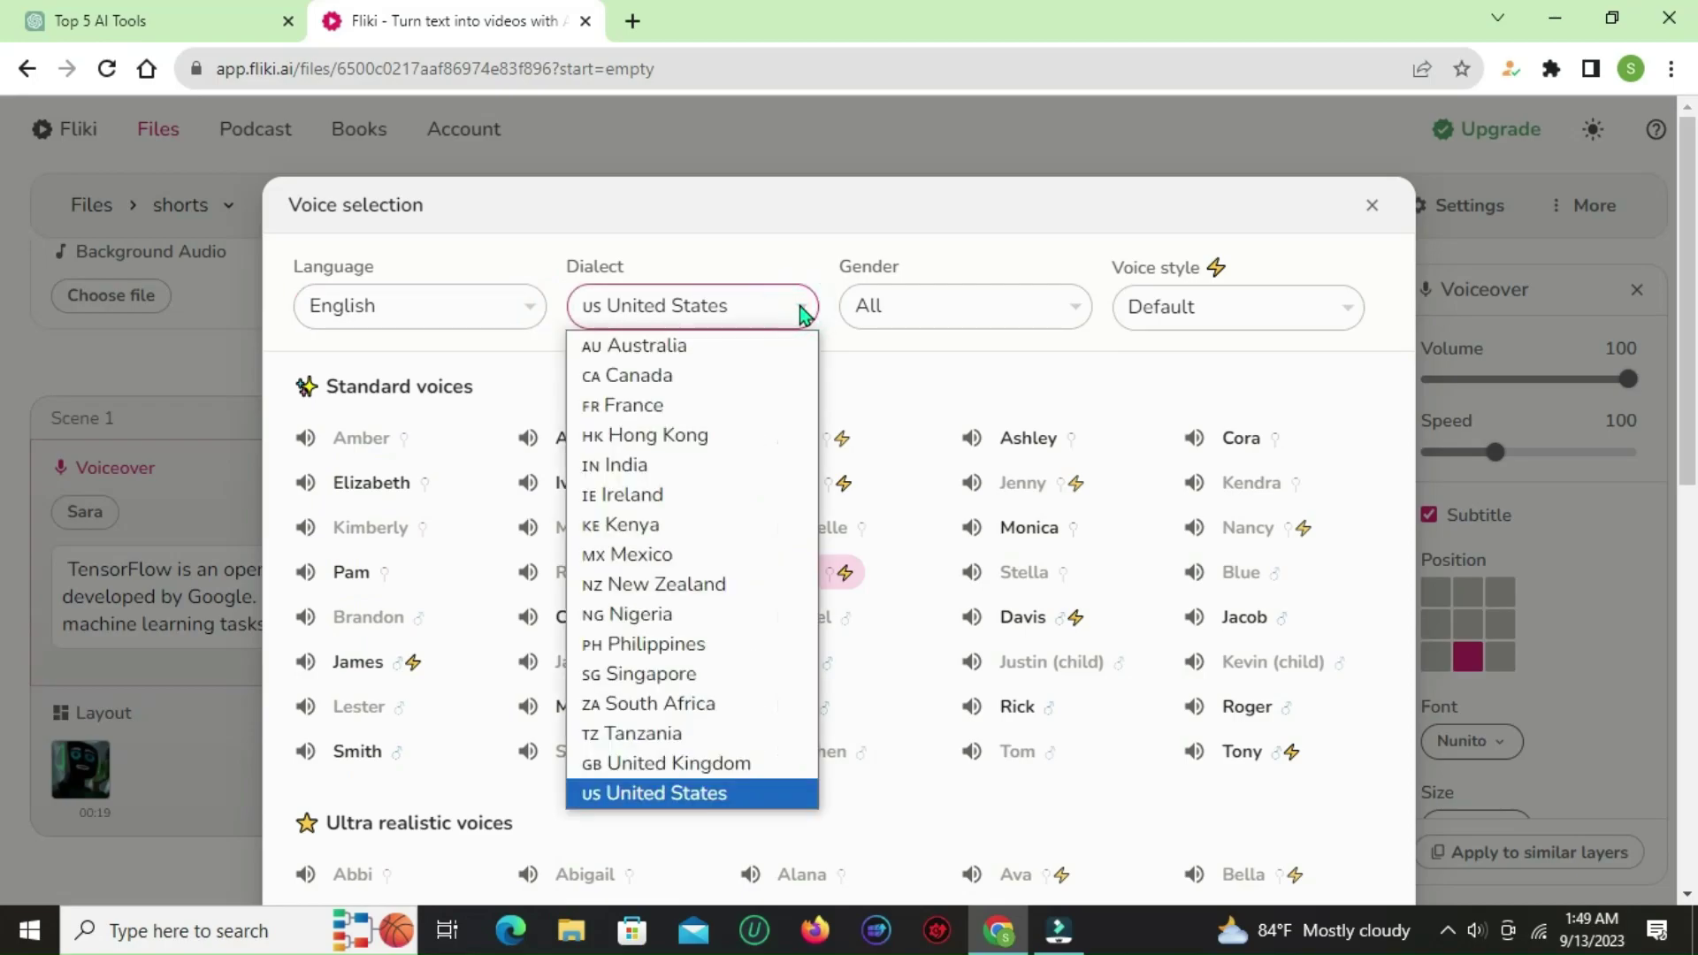
pyautogui.click(803, 311)
pyautogui.click(1079, 312)
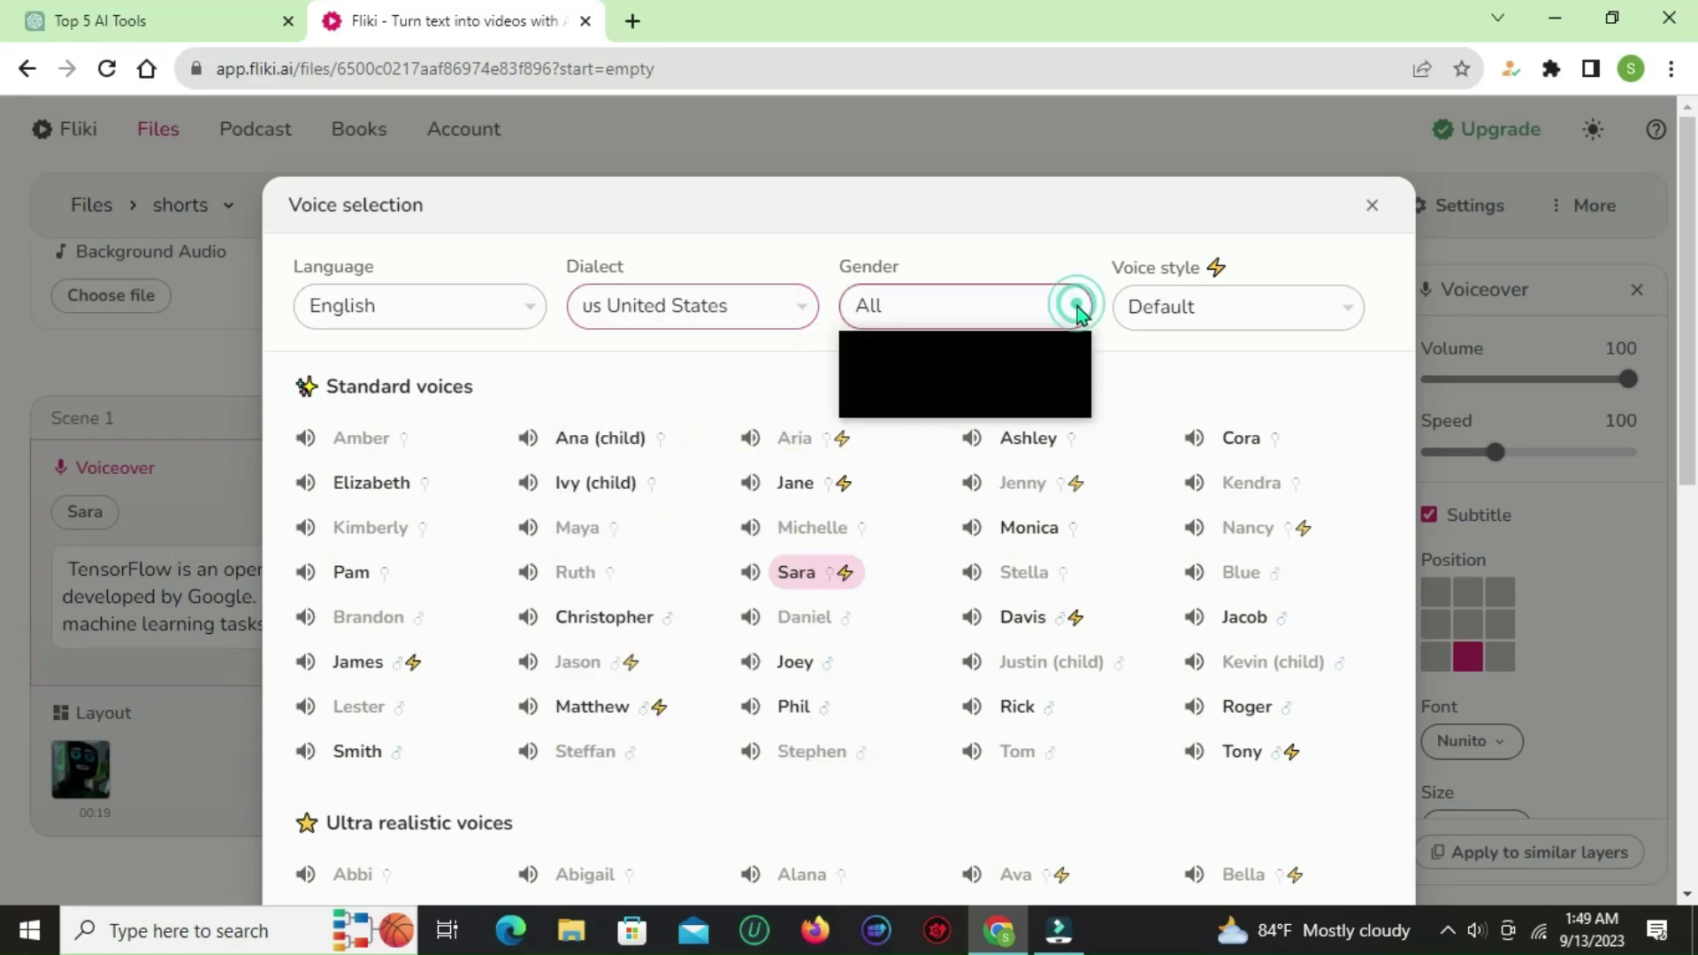
pyautogui.click(1079, 311)
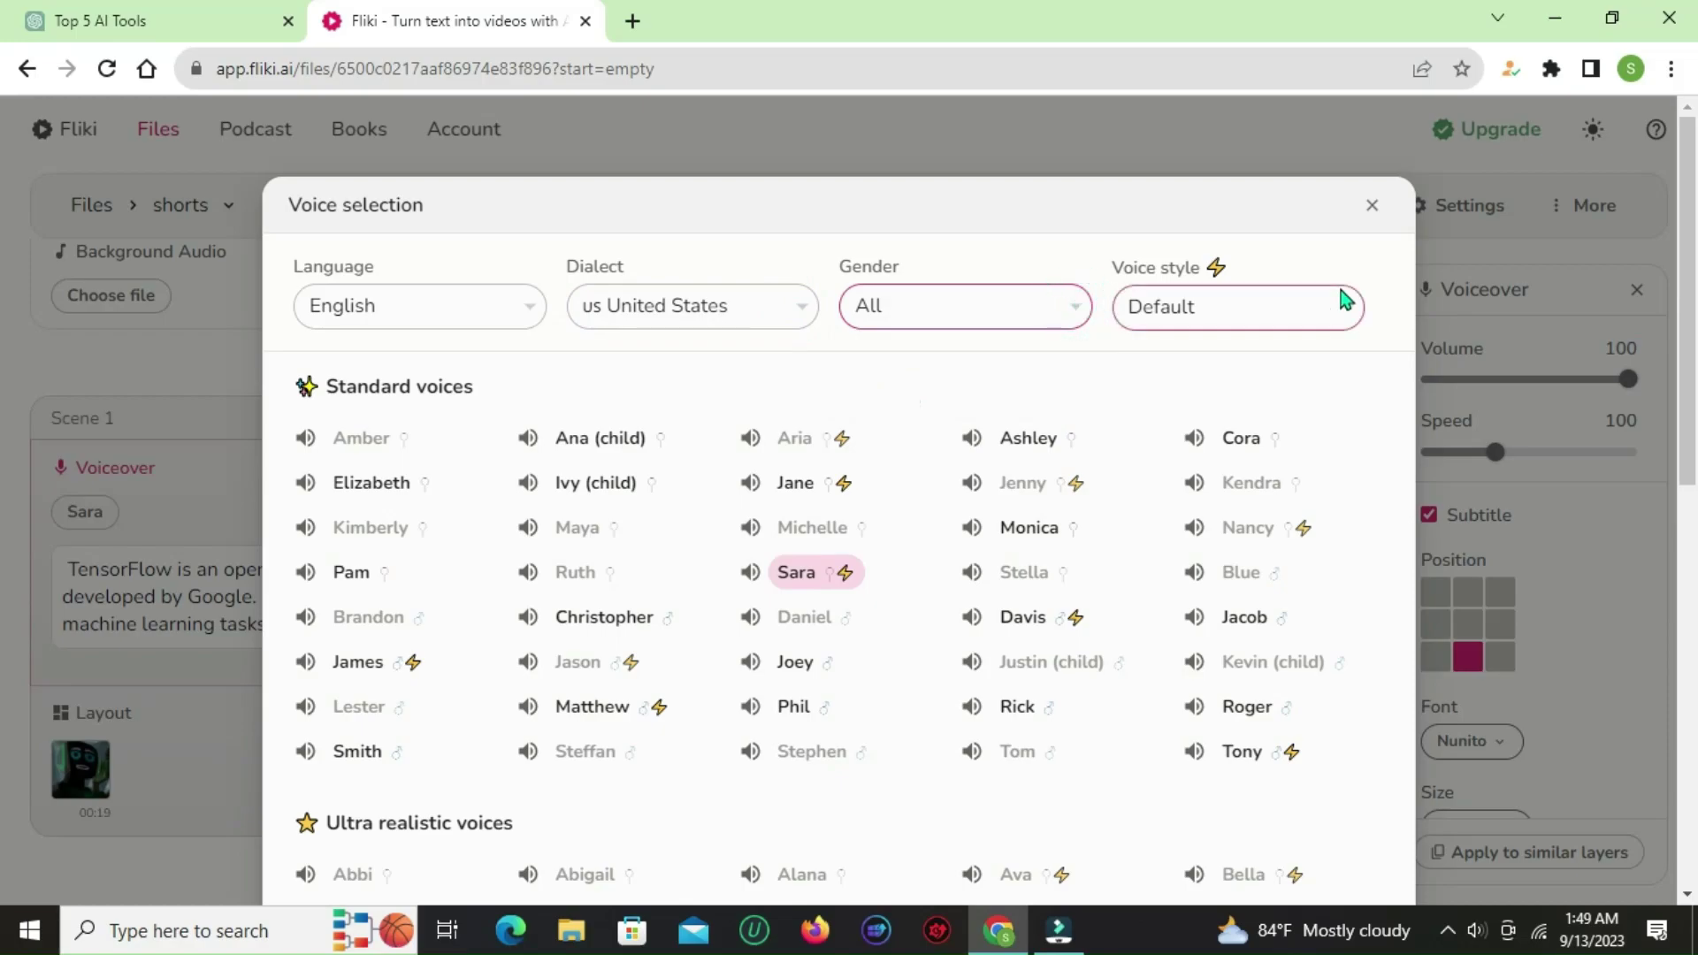
pyautogui.click(1334, 308)
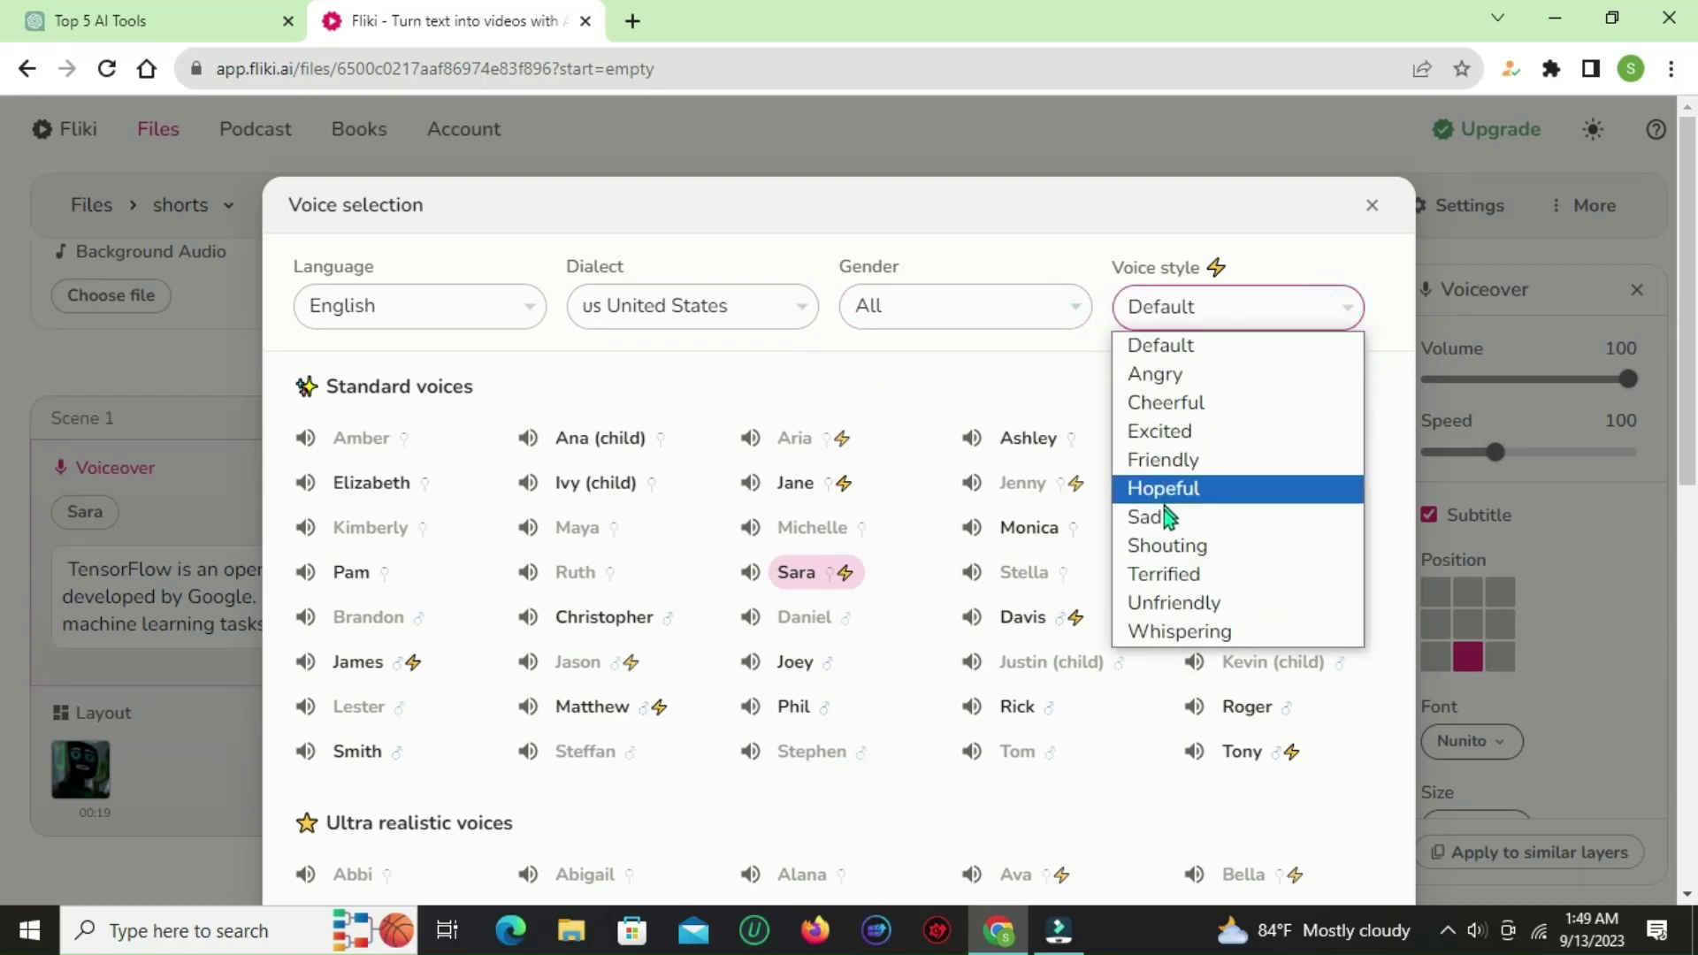
pyautogui.click(1349, 309)
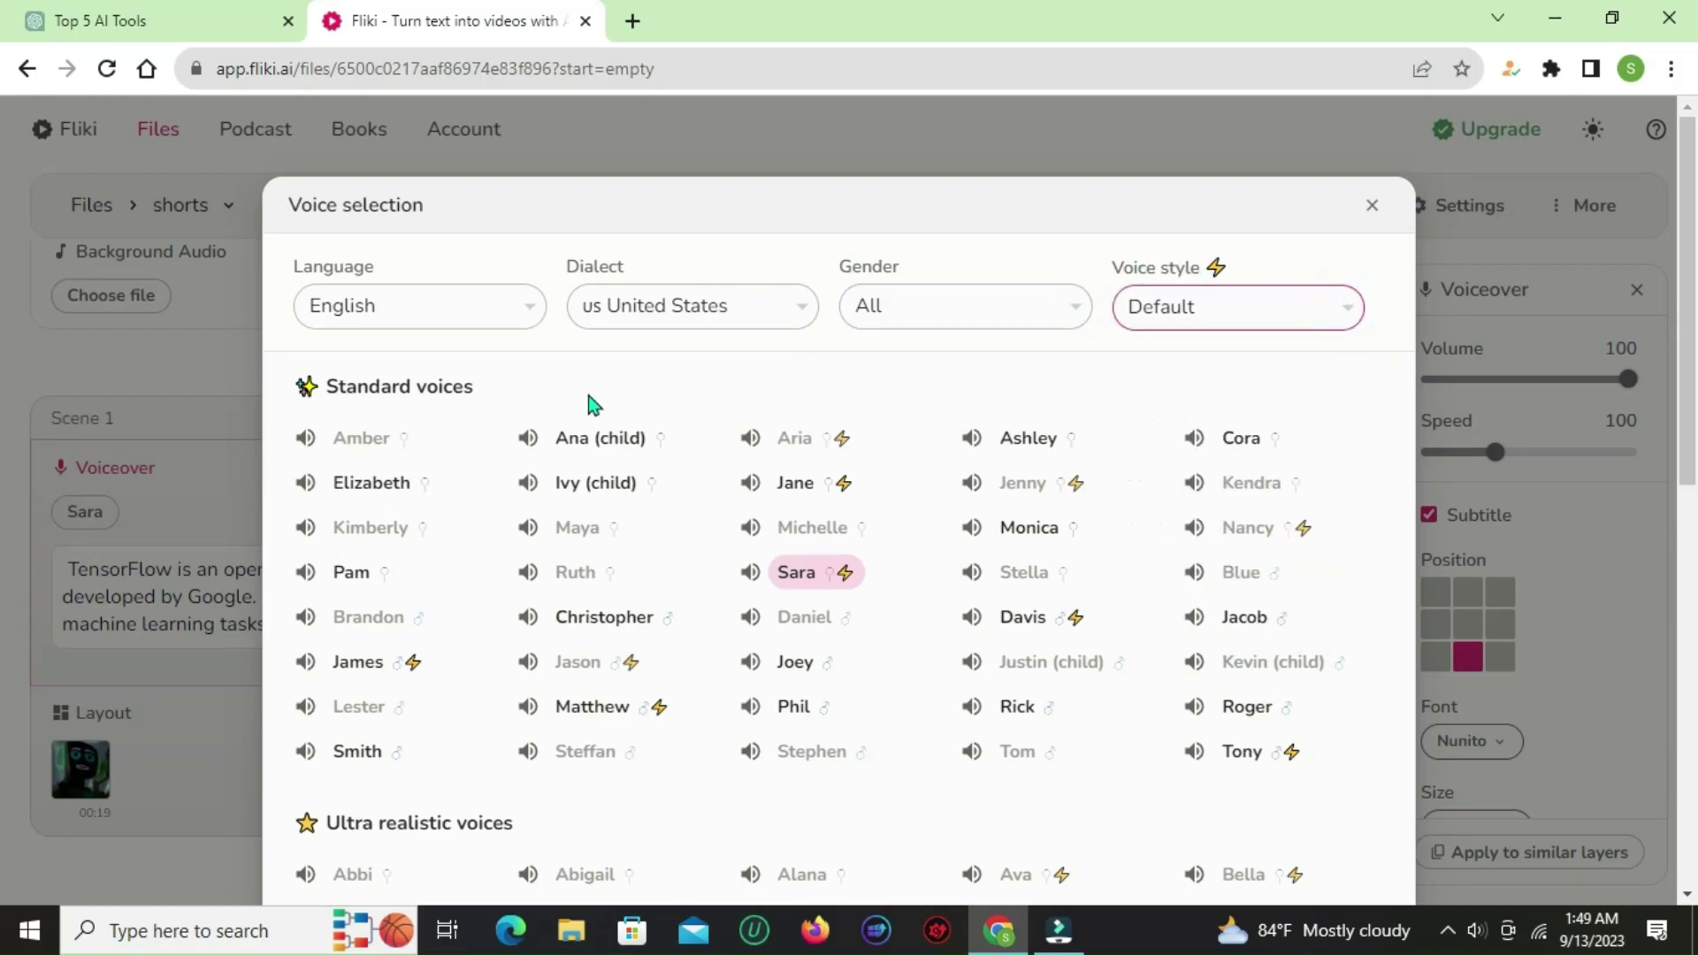
# - Listen to samples of the standard voices Rick, Ashley and Cora and the ultra realistic voices Abigail and Faith
pyautogui.click(973, 709)
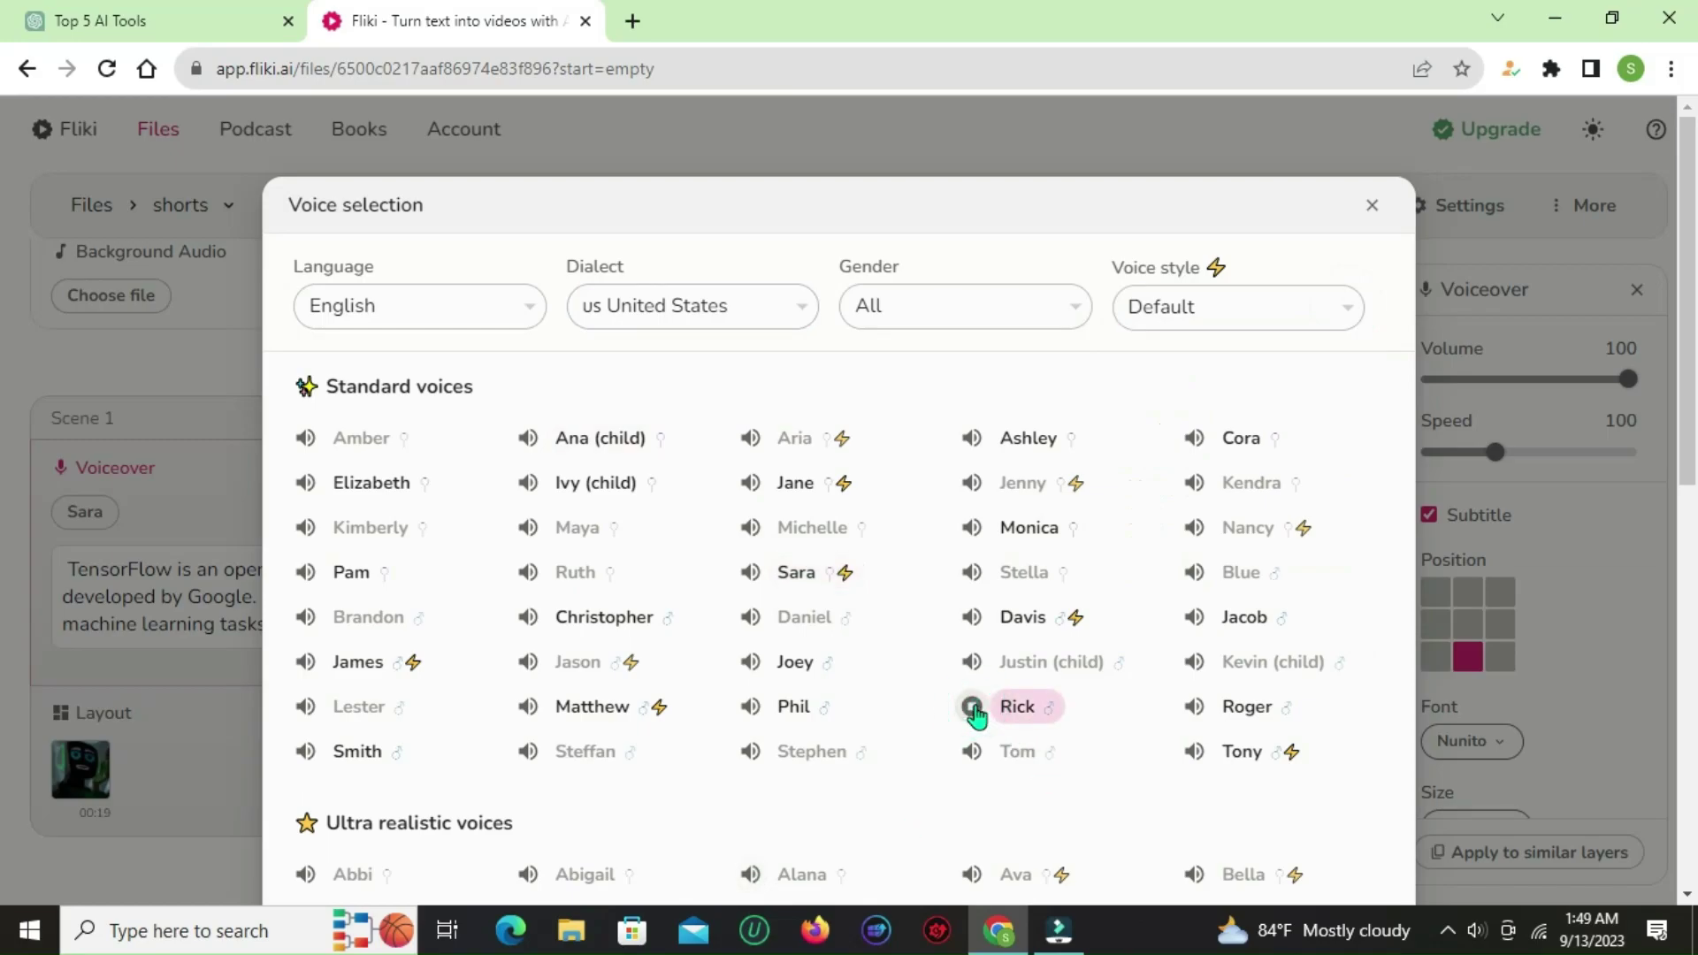
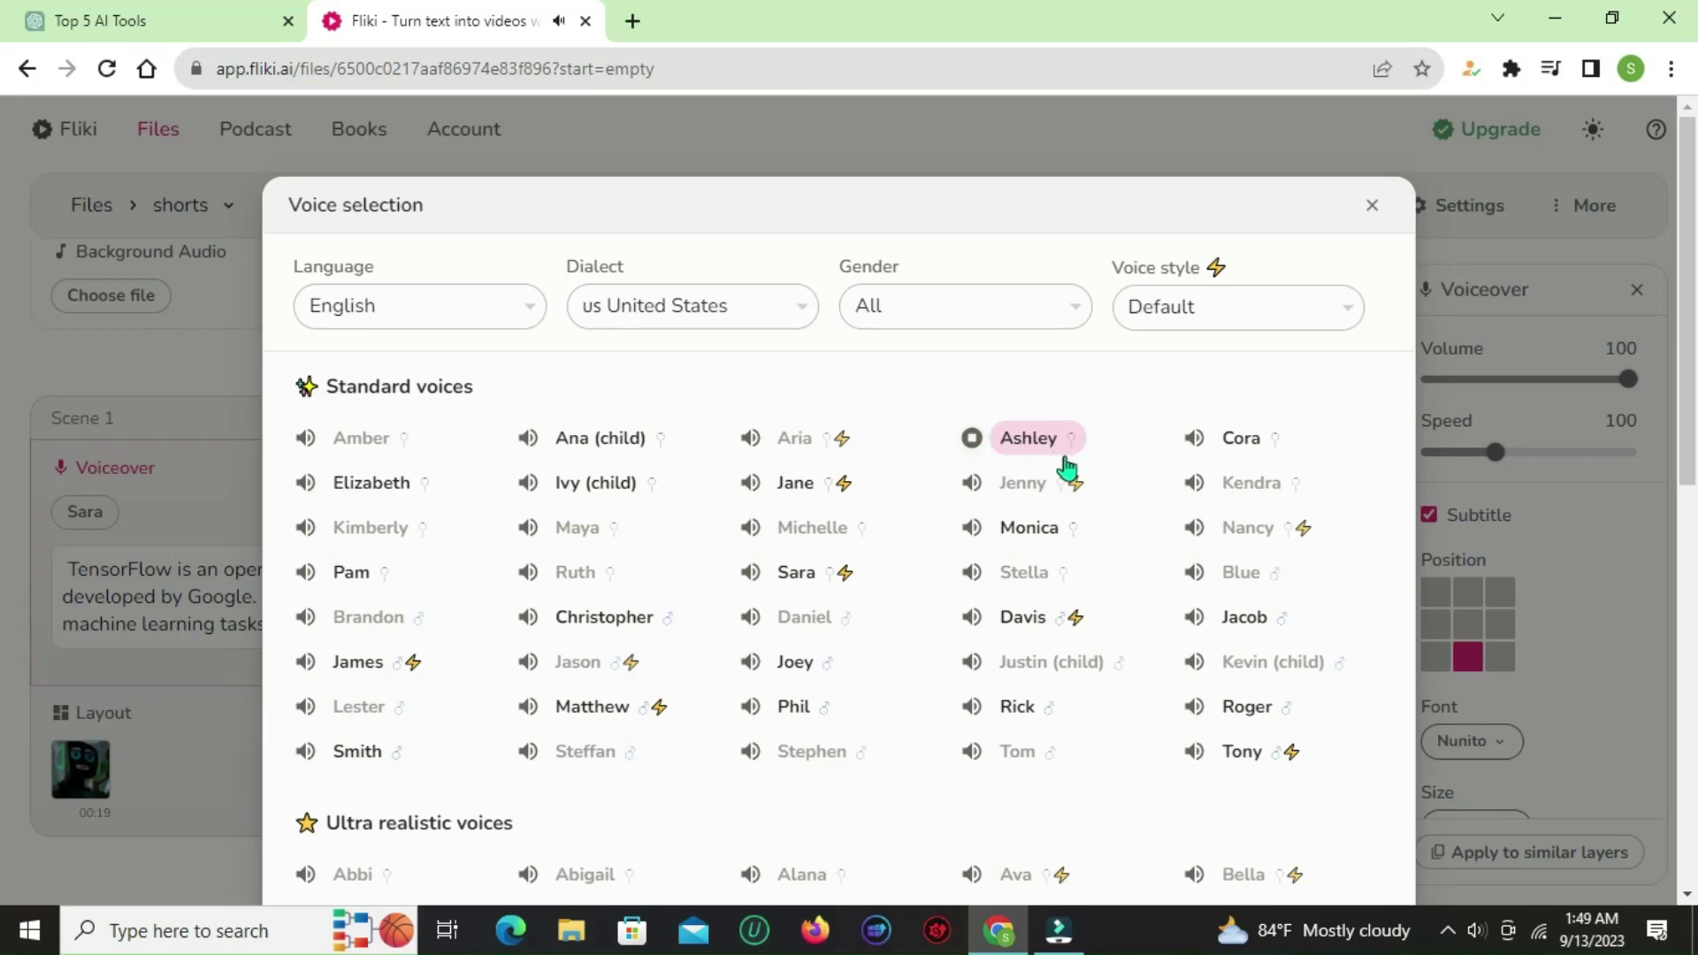
pyautogui.click(1193, 439)
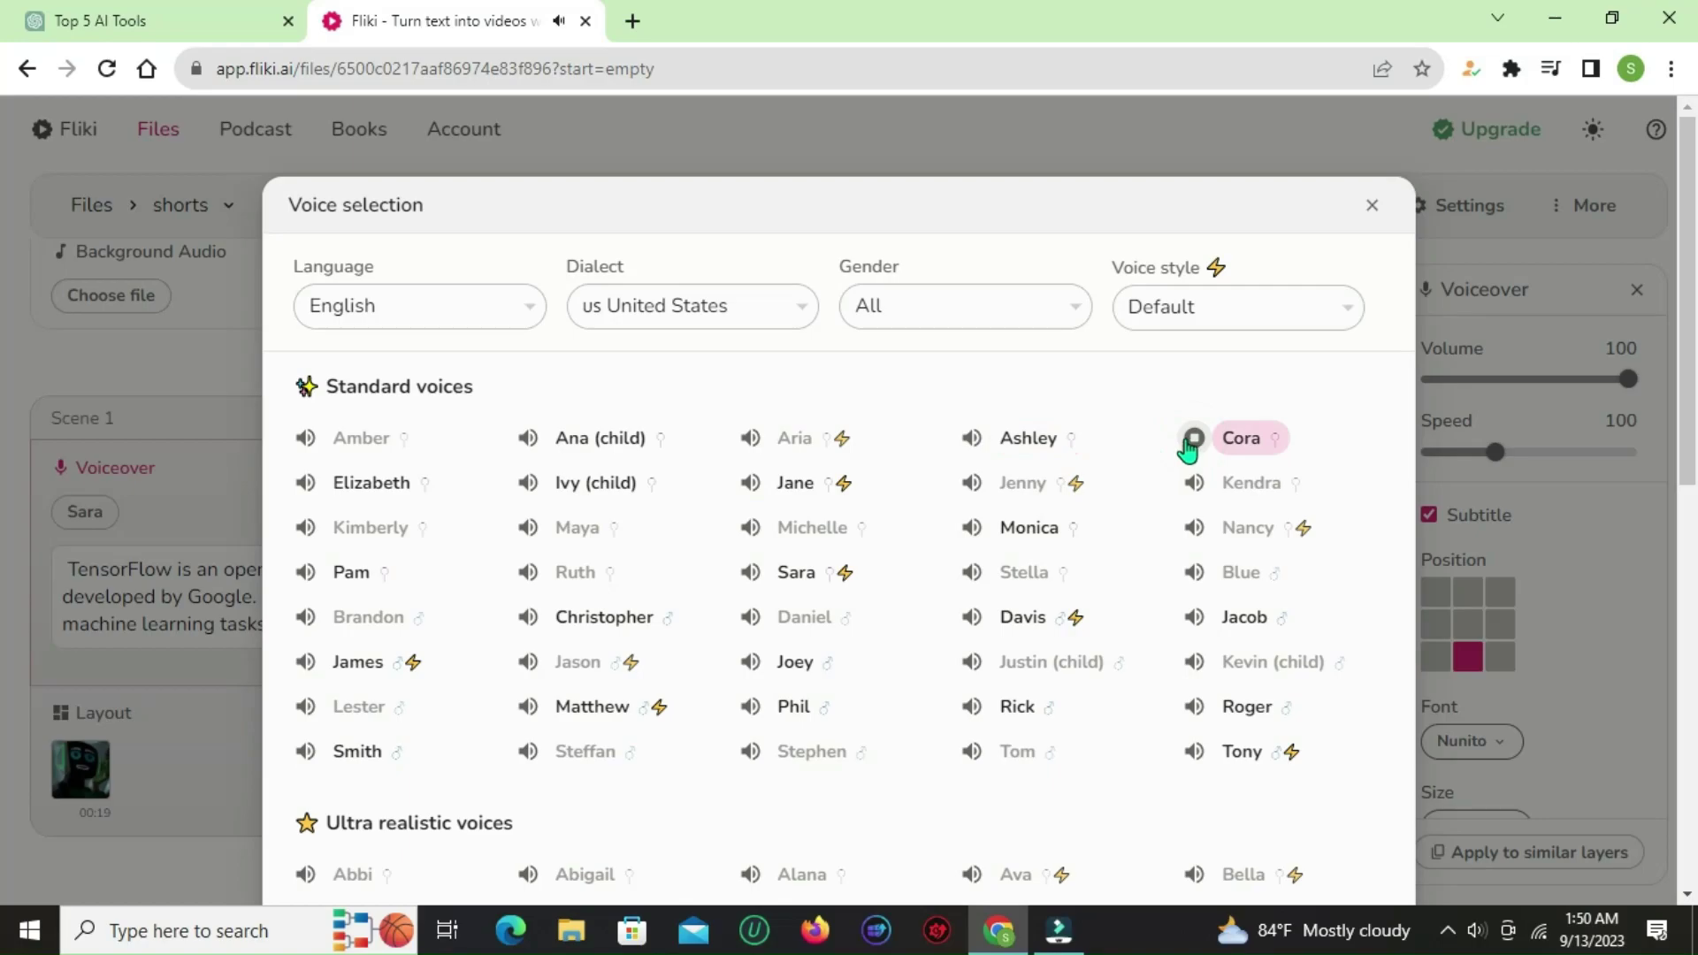
pyautogui.scroll(-4, 1188, 449)
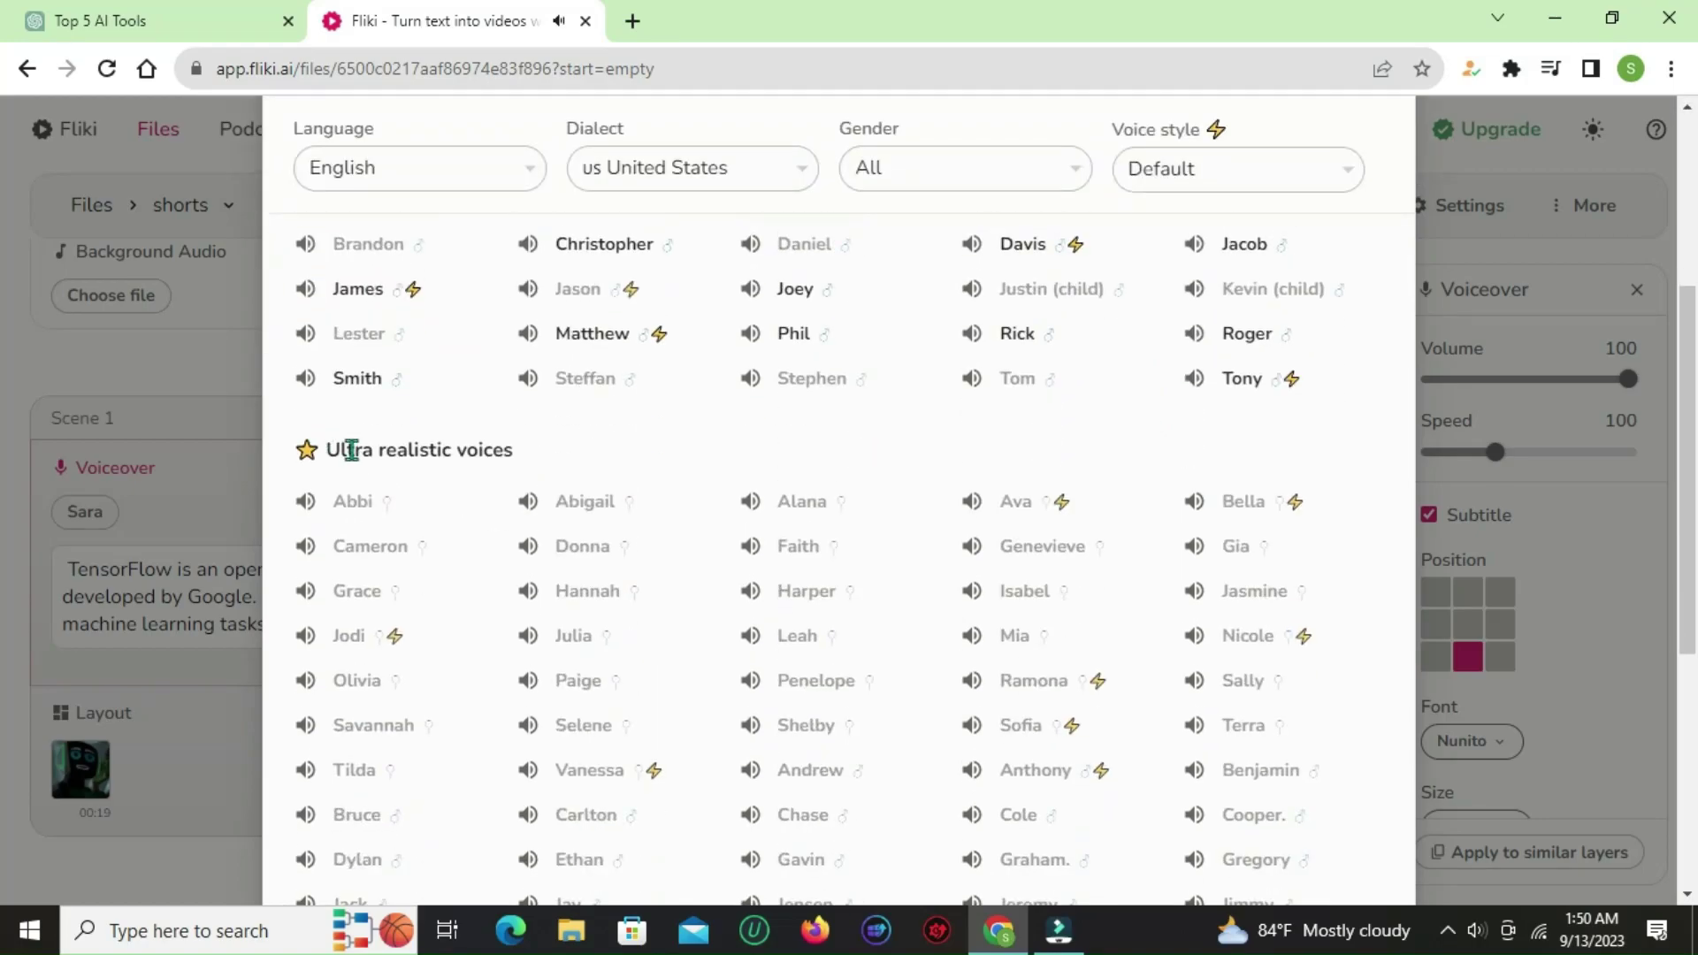
pyautogui.moveTo(334, 446); pyautogui.dragTo(614, 451)
pyautogui.click(614, 451)
pyautogui.click(527, 502)
pyautogui.scroll(-4, 708, 558)
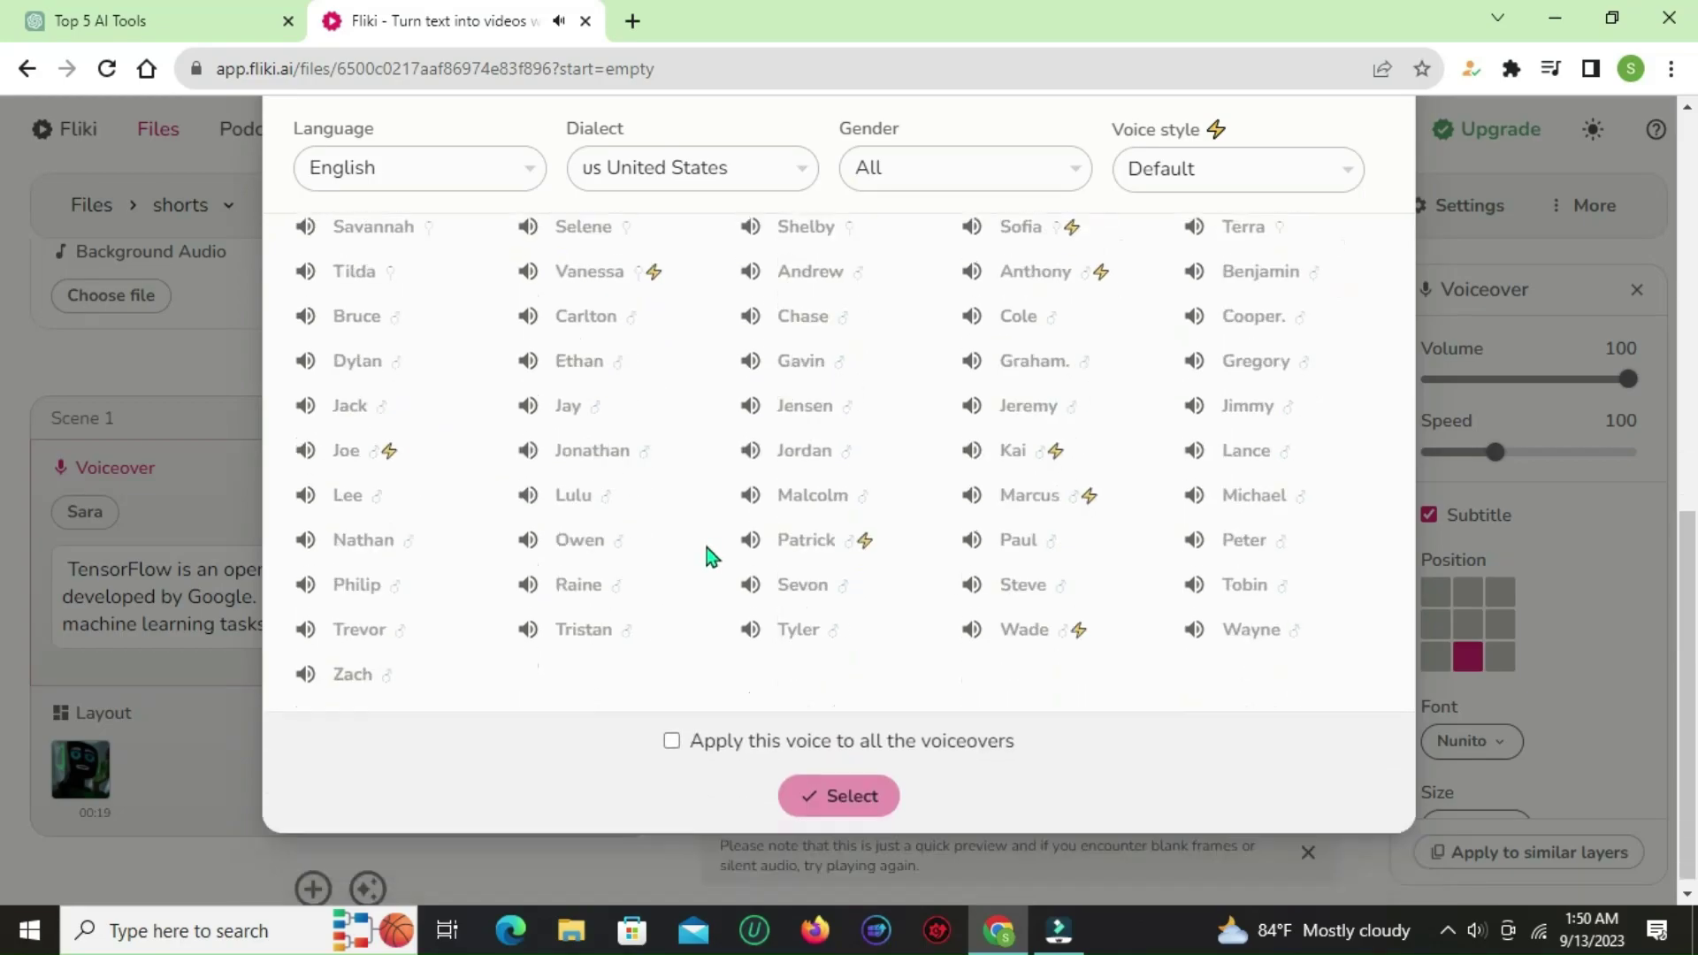
pyautogui.scroll(4, 708, 557)
pyautogui.click(748, 535)
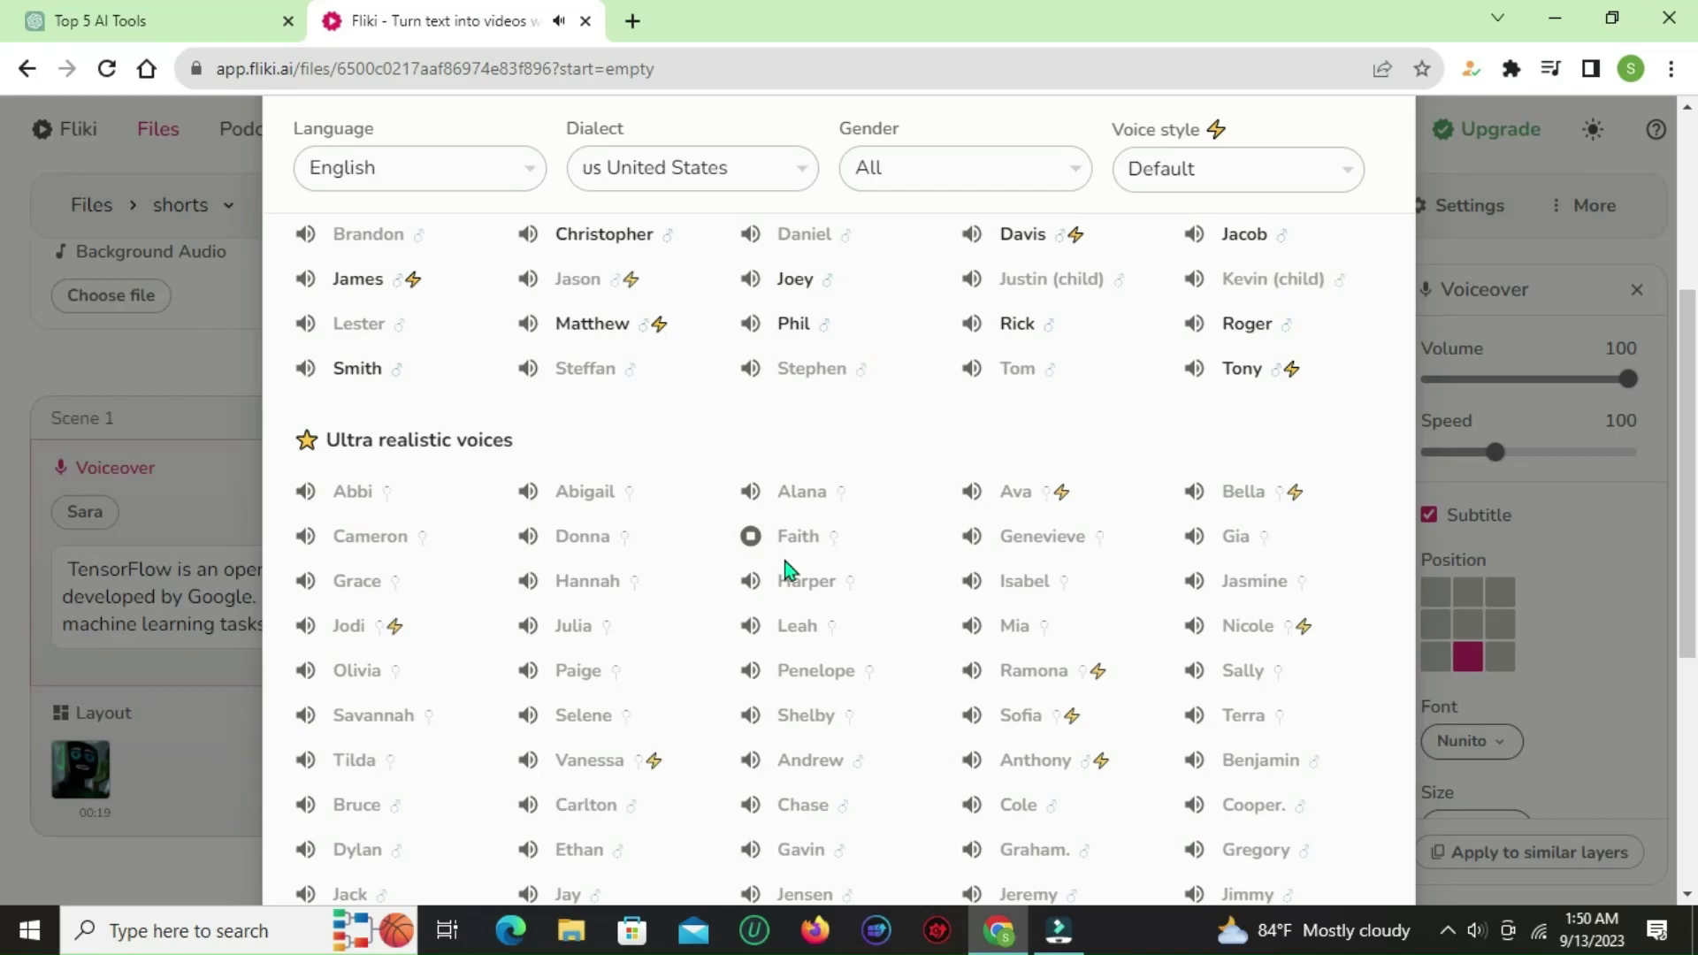
# - Set Scene 1's voiceover to the standard voice Rick
pyautogui.scroll(1, 920, 538)
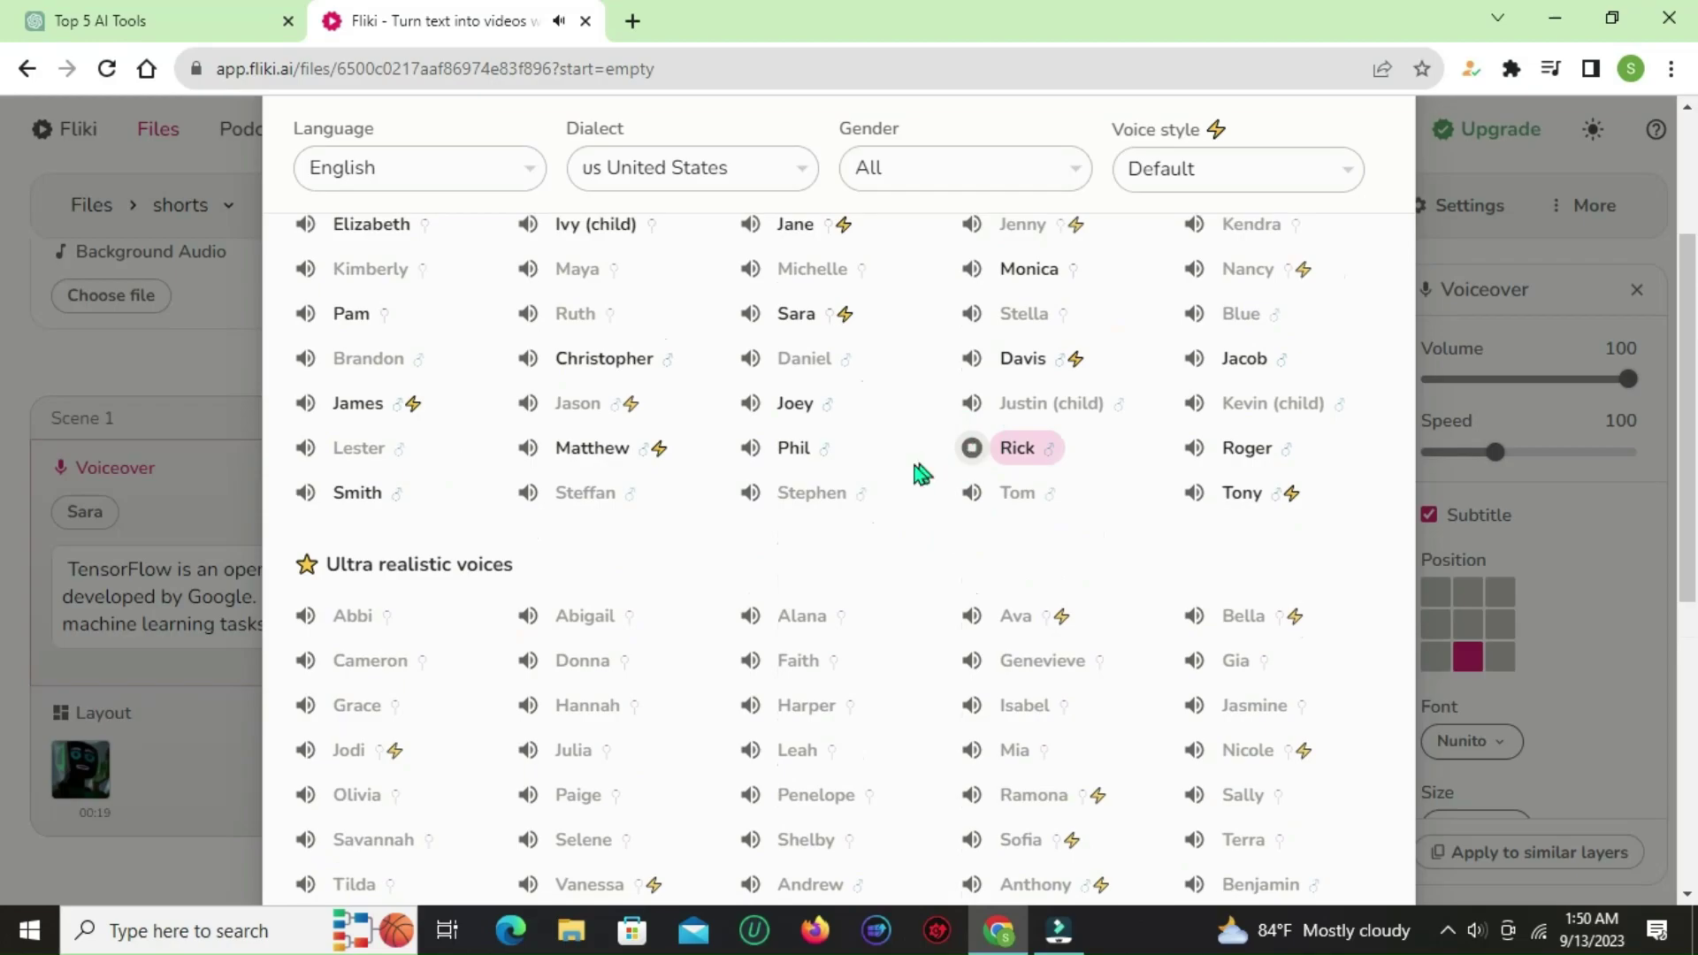
pyautogui.scroll(-5, 1088, 470)
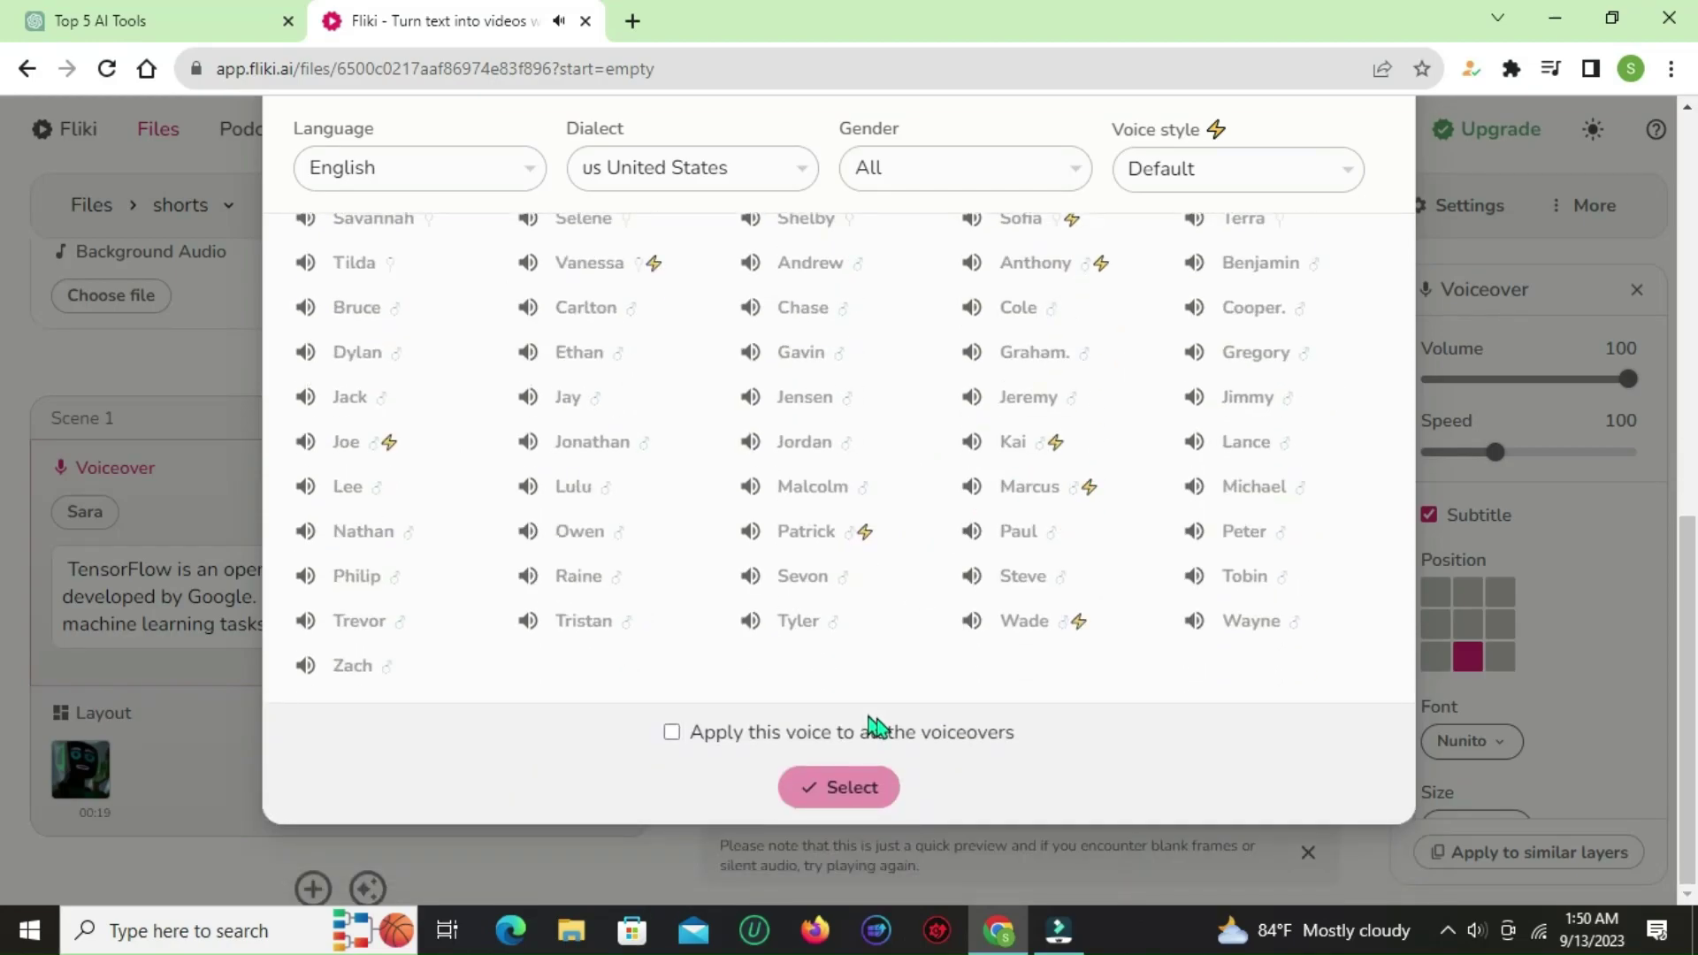
pyautogui.click(839, 799)
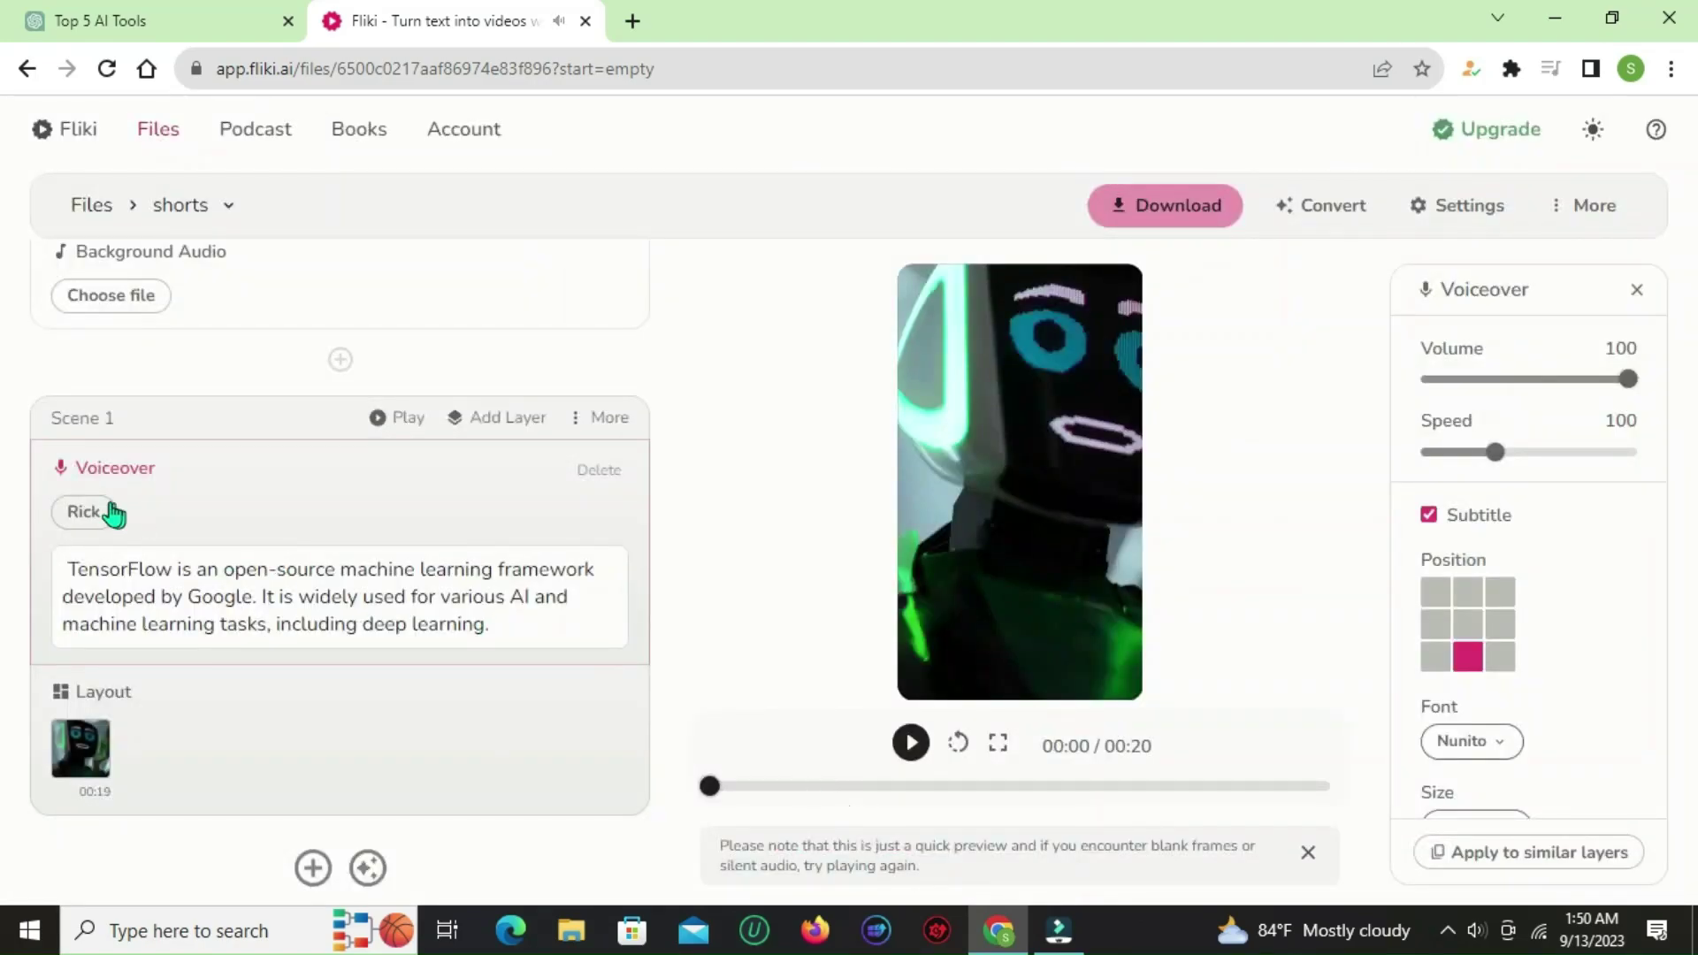
# - Play Scene 1 to hear its voiceover in Rick's voice together with the subtitles
pyautogui.click(380, 425)
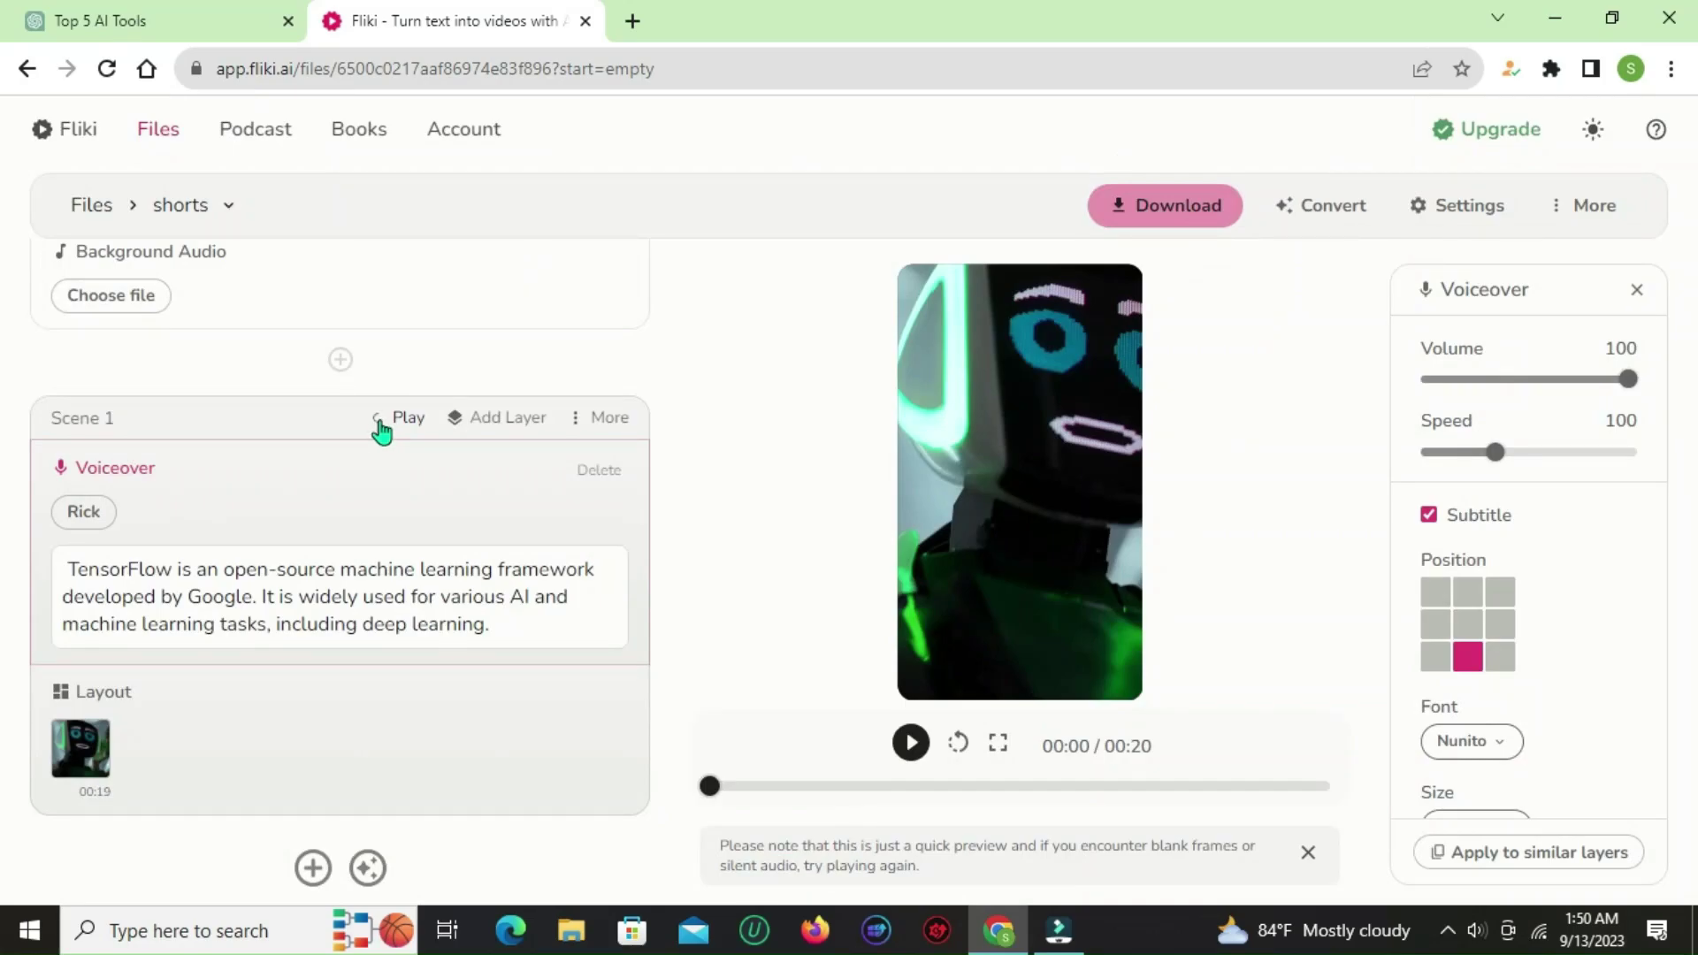
pyautogui.click(380, 423)
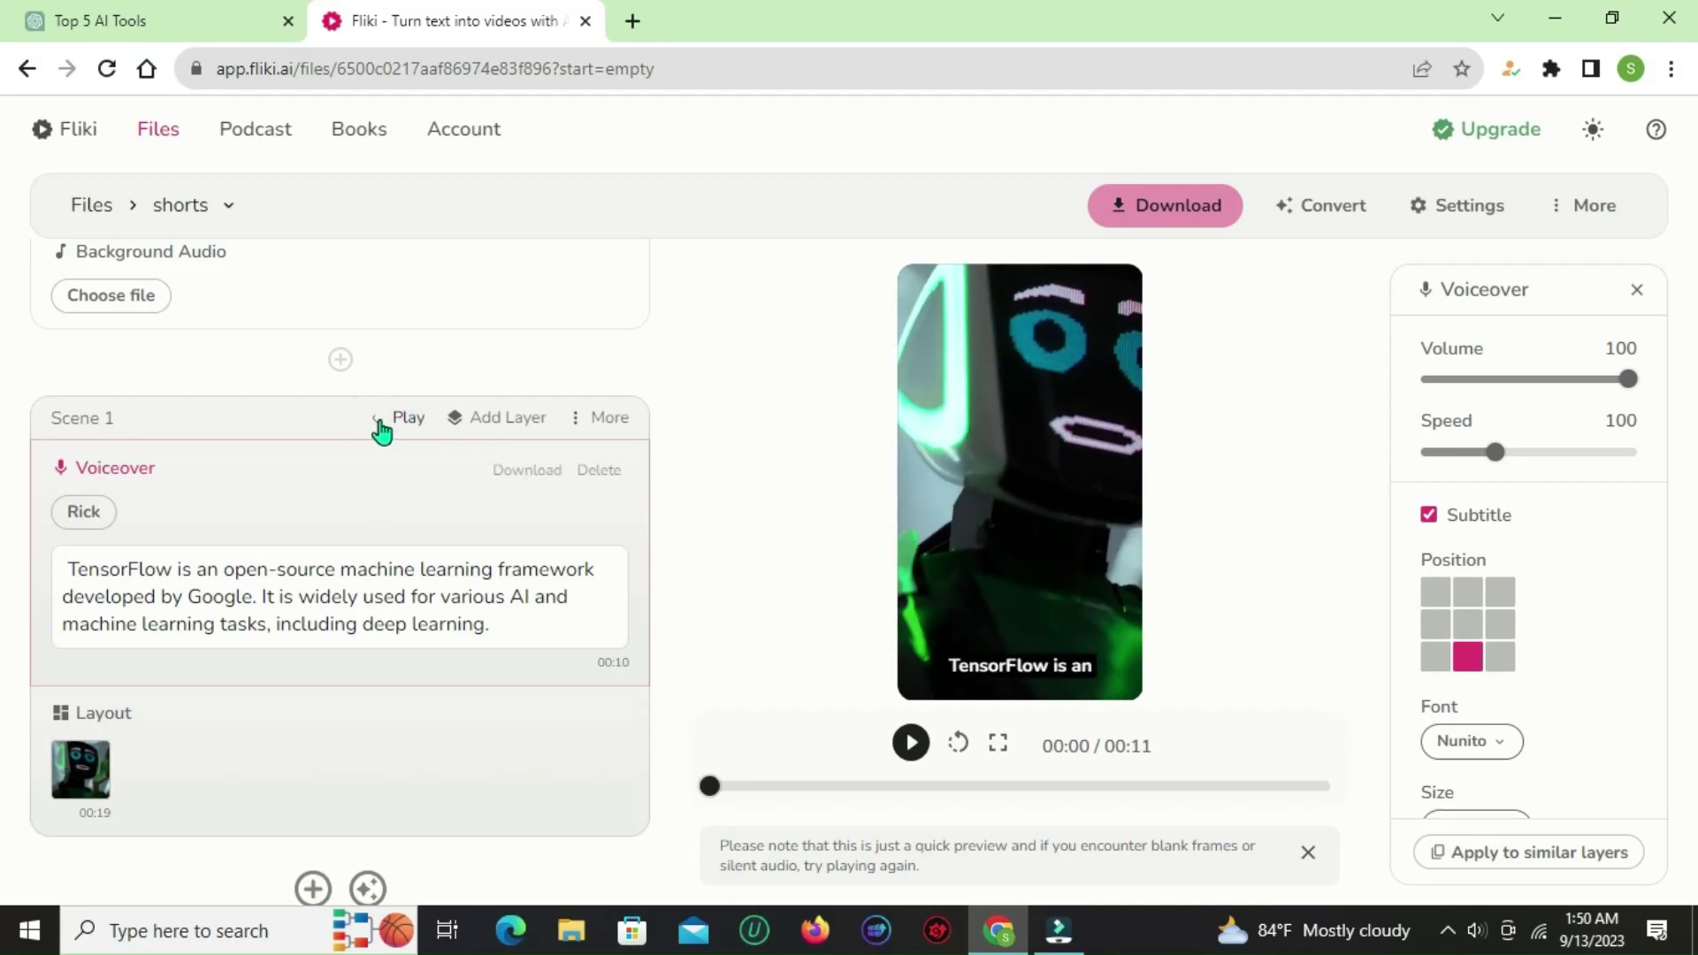
pyautogui.click(378, 423)
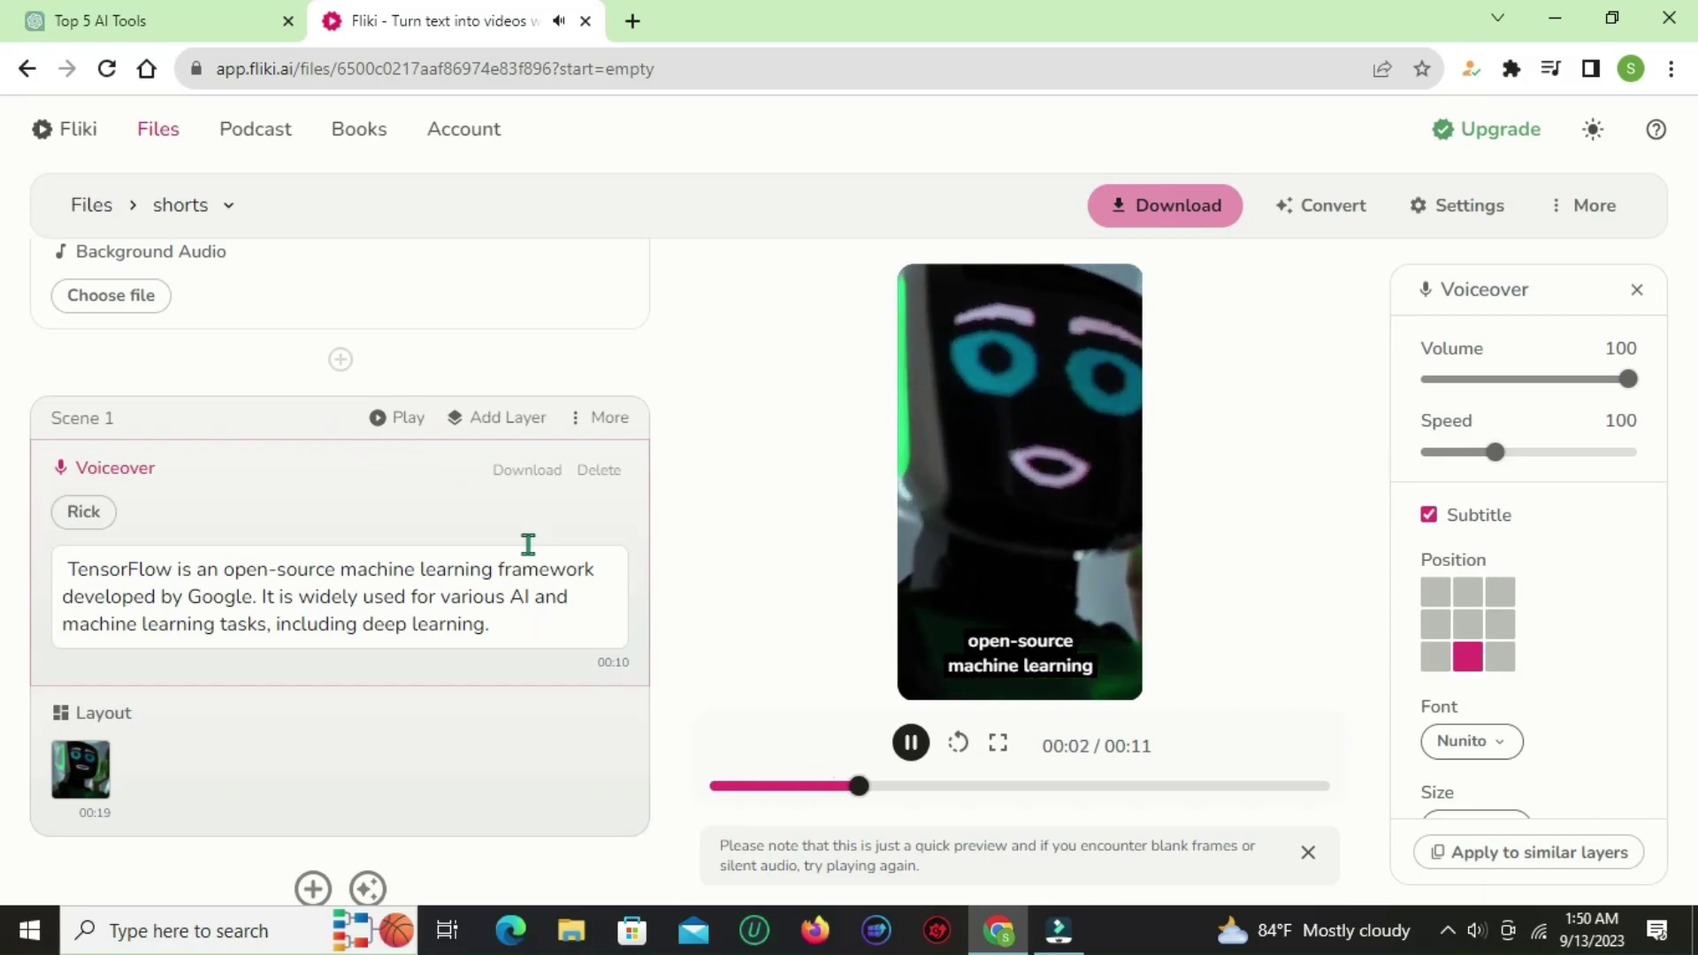
# - Add an empty second scene below Scene 1
pyautogui.scroll(-1, 527, 548)
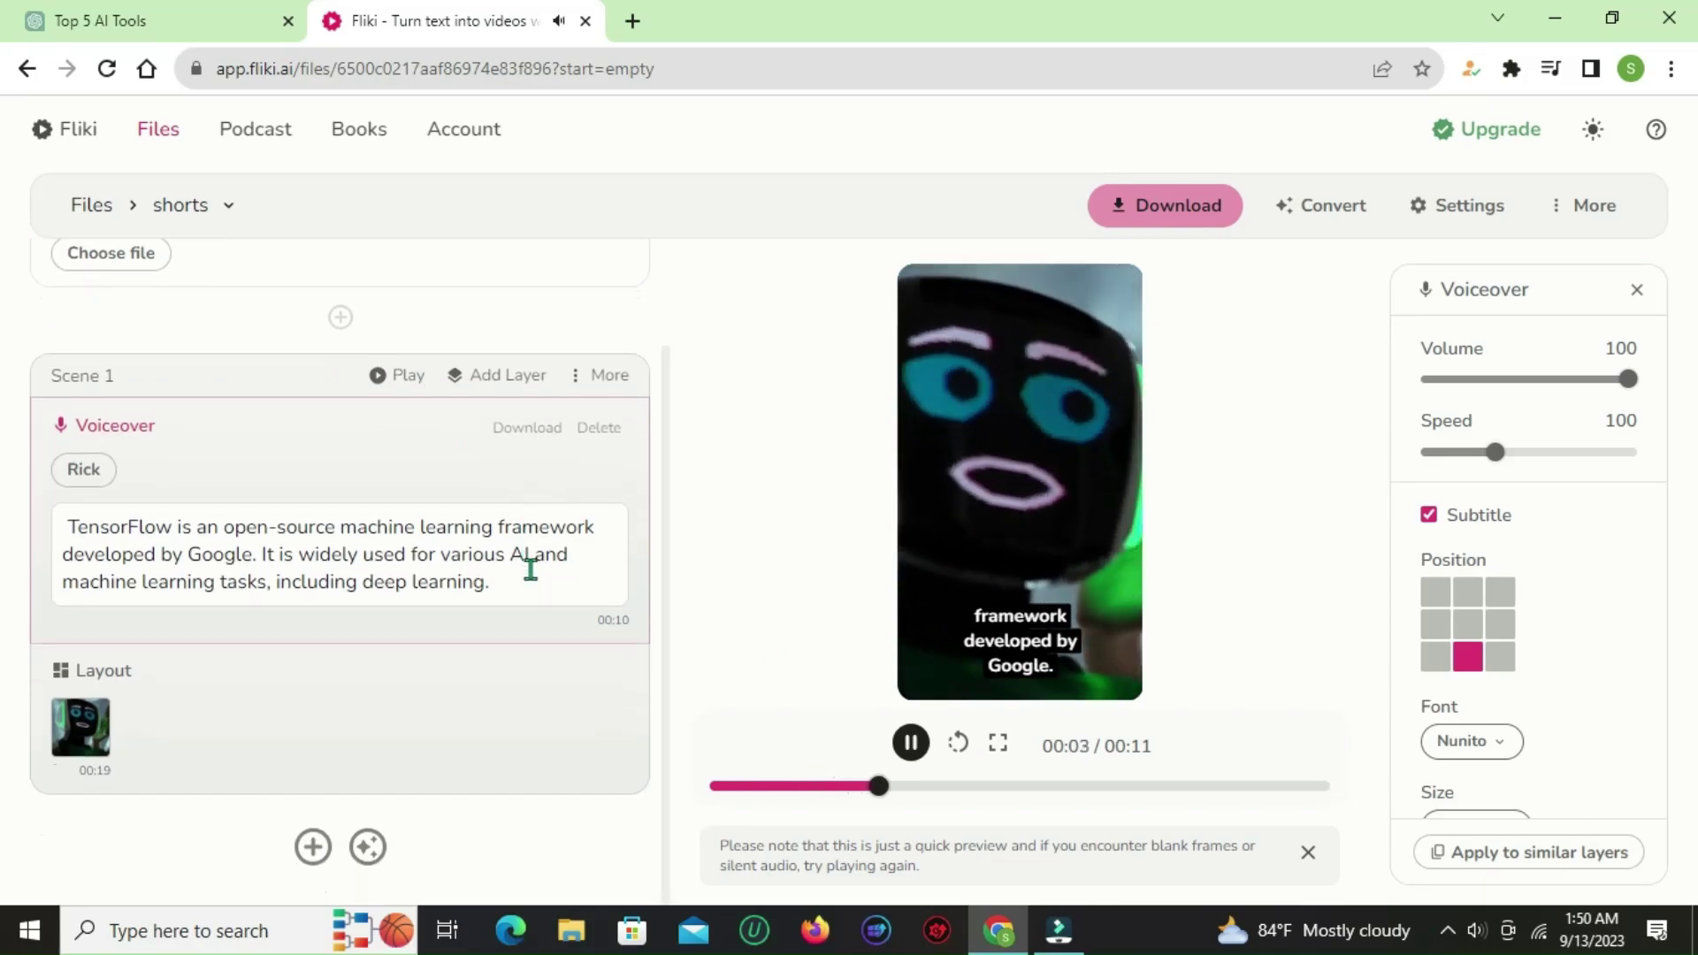
pyautogui.click(310, 856)
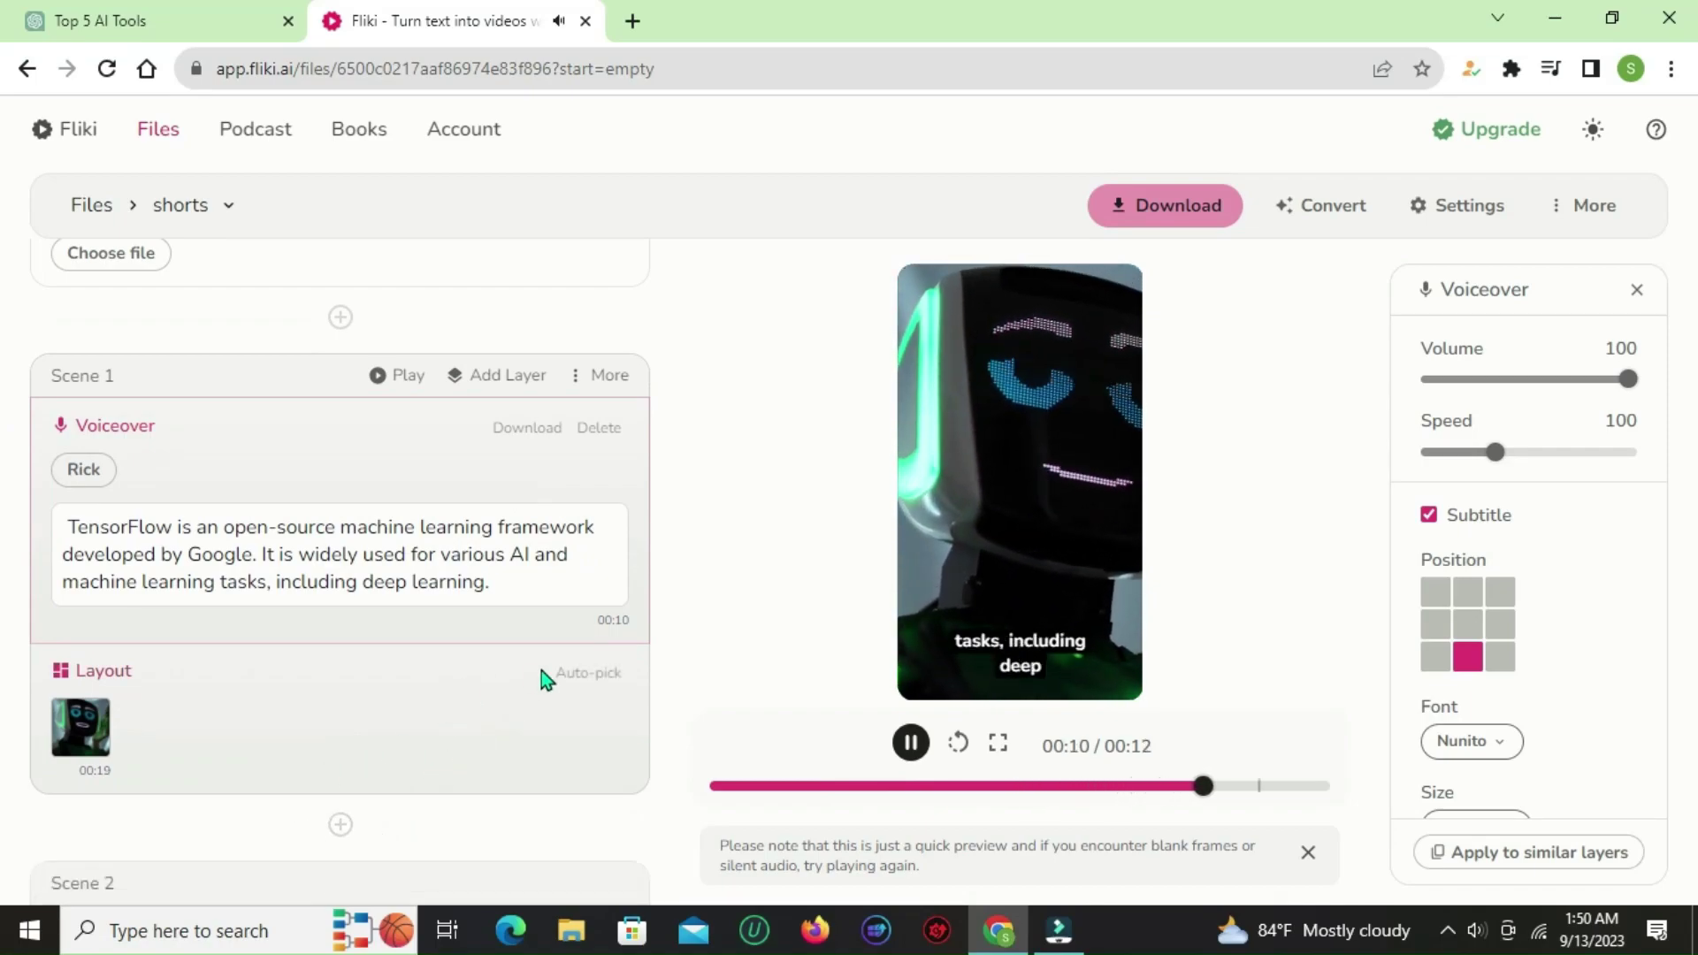
pyautogui.scroll(-4, 566, 663)
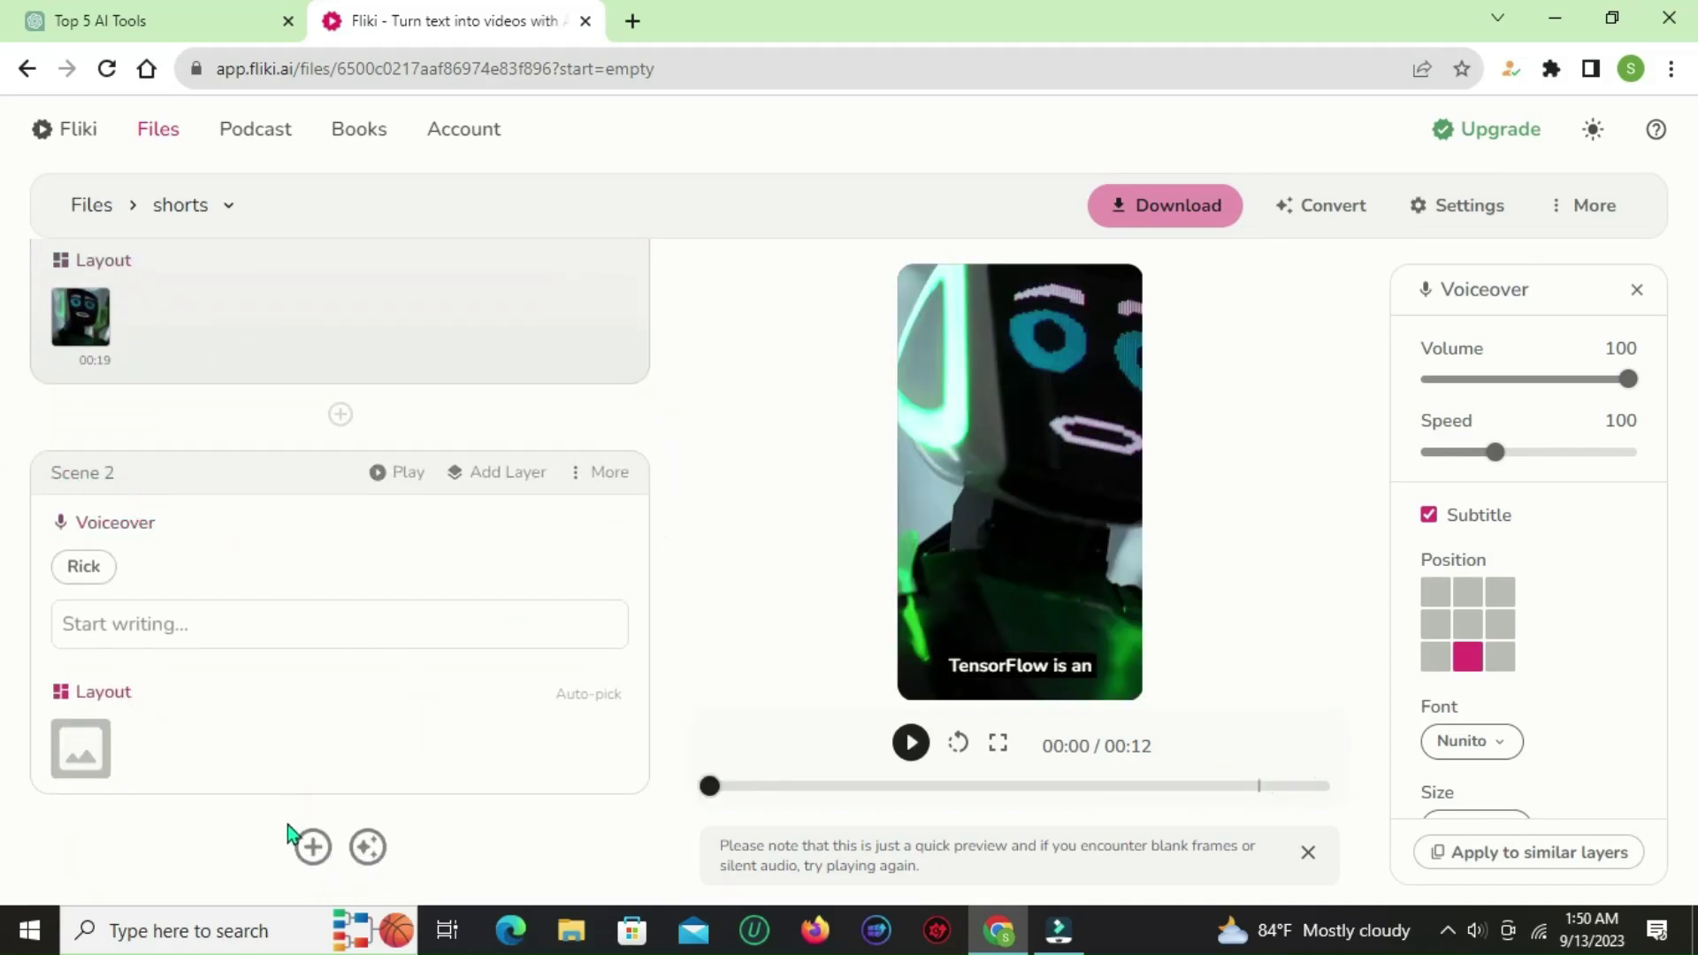
# - Copy the PyTorch description, without its heading, from the ChatGPT answer and paste it as Scene 2's voiceover text in Fliki
pyautogui.click(171, 14)
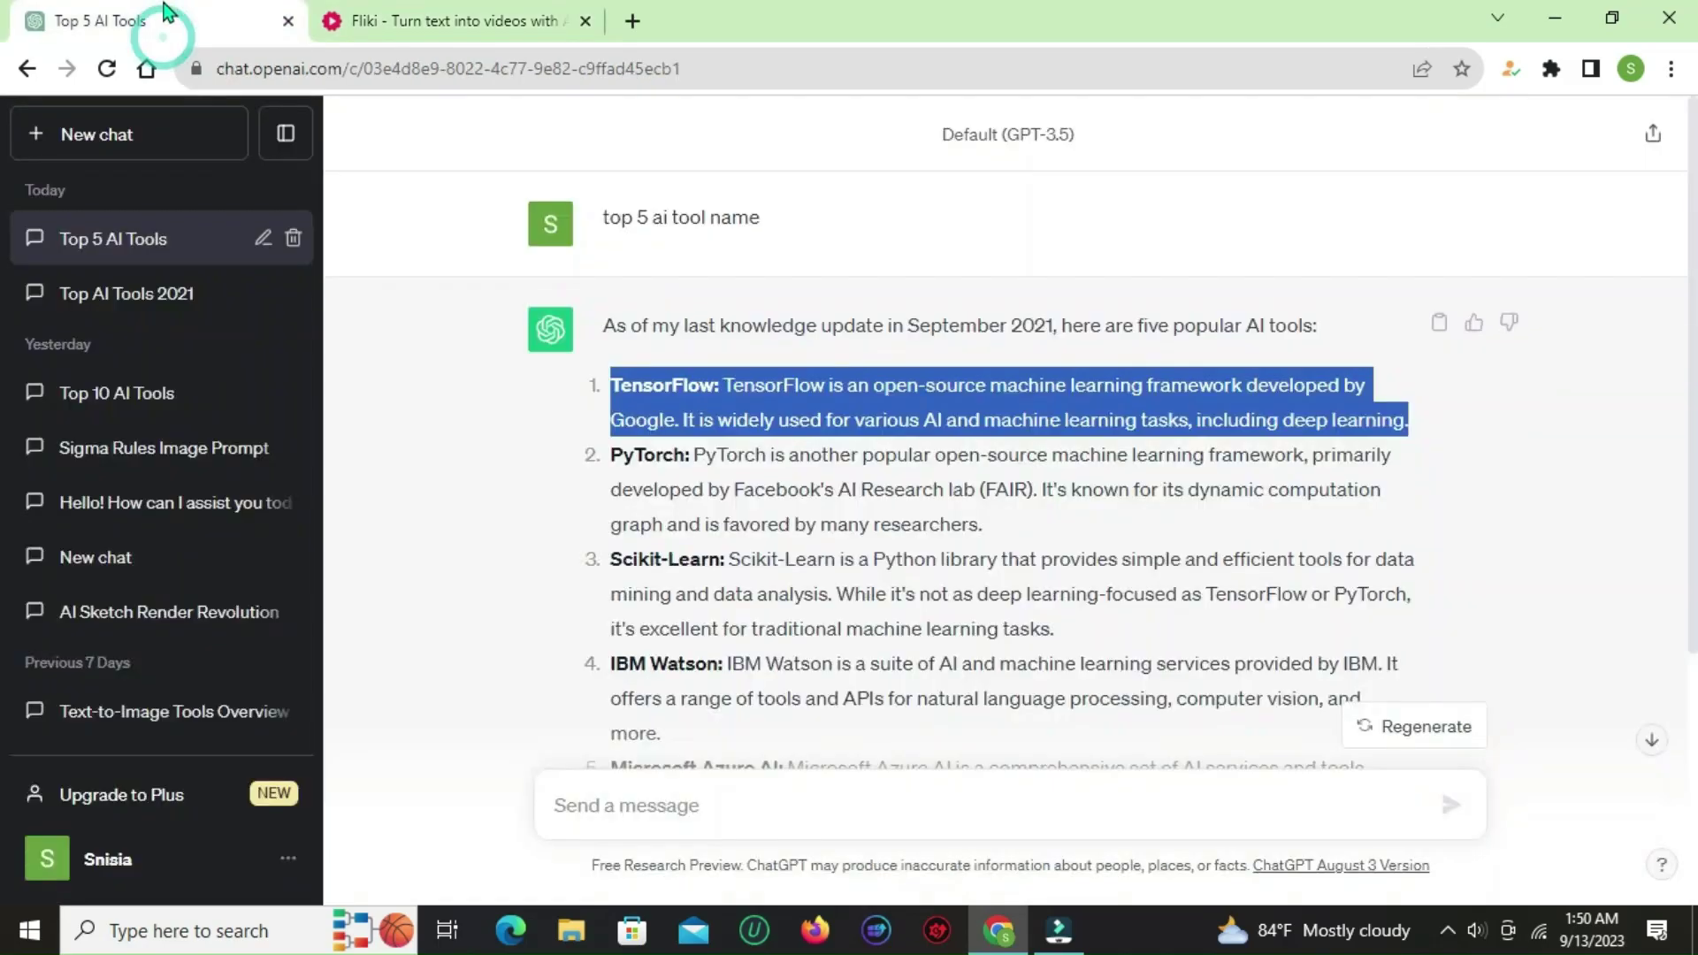
pyautogui.click(729, 489)
pyautogui.moveTo(696, 455); pyautogui.dragTo(1007, 534)
pyautogui.rightClick(819, 478)
pyautogui.click(851, 489)
pyautogui.click(390, 19)
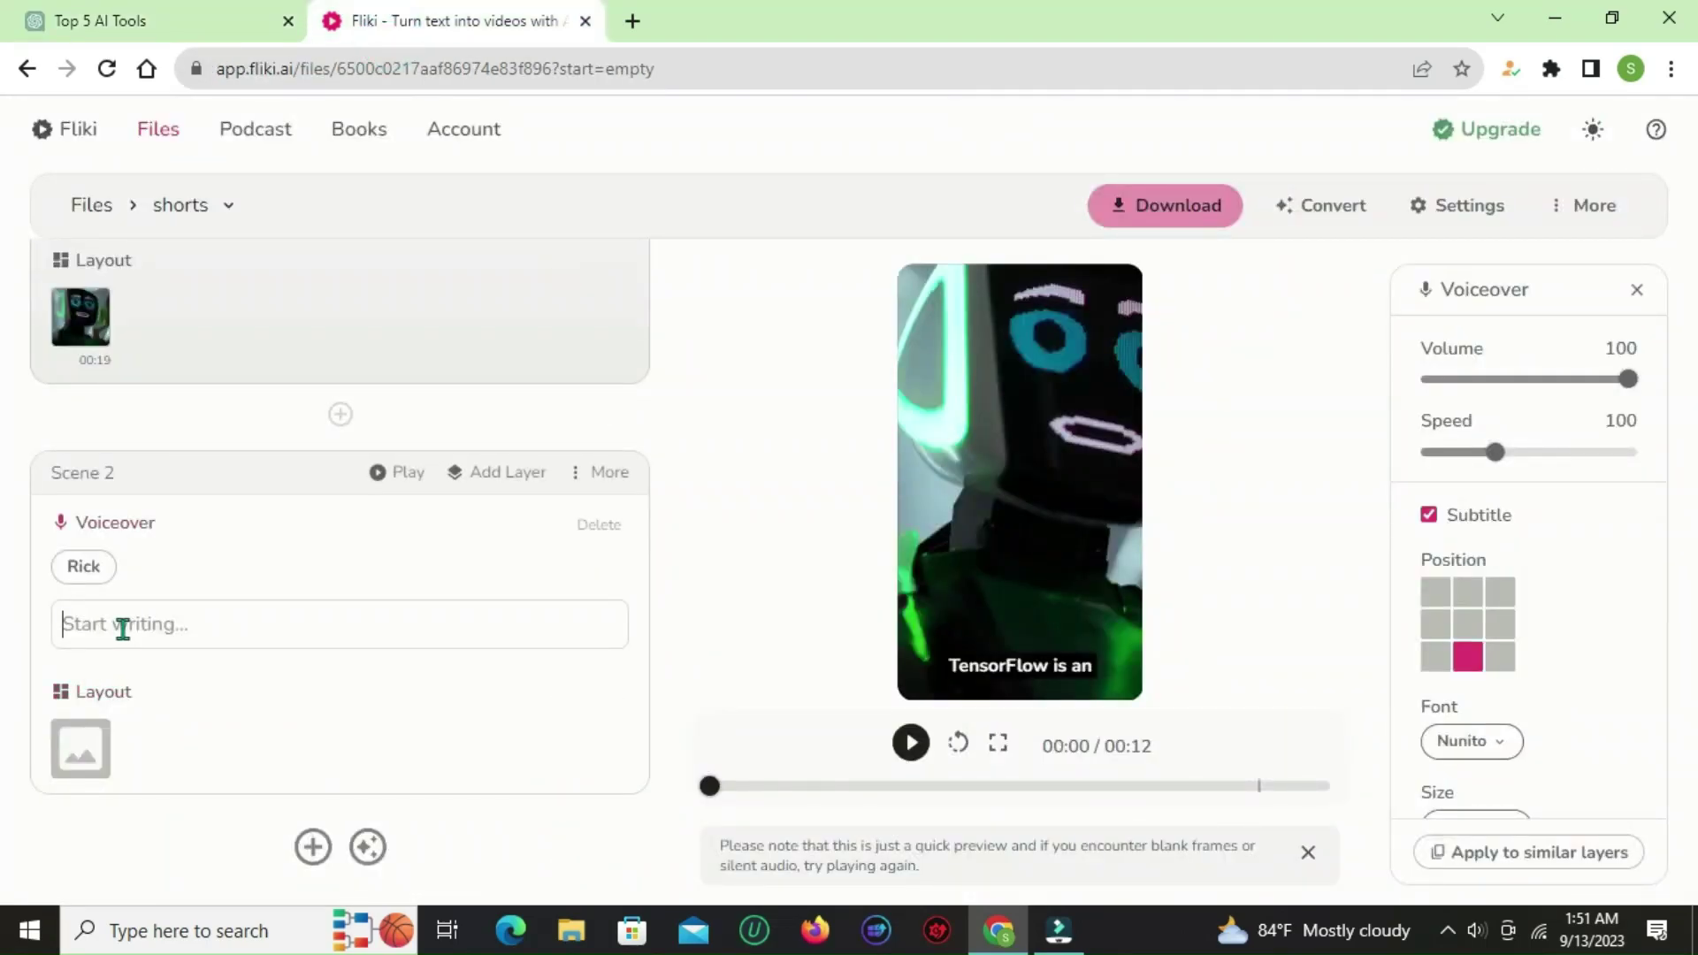
pyautogui.click(121, 629)
pyautogui.rightClick(121, 628)
pyautogui.click(171, 442)
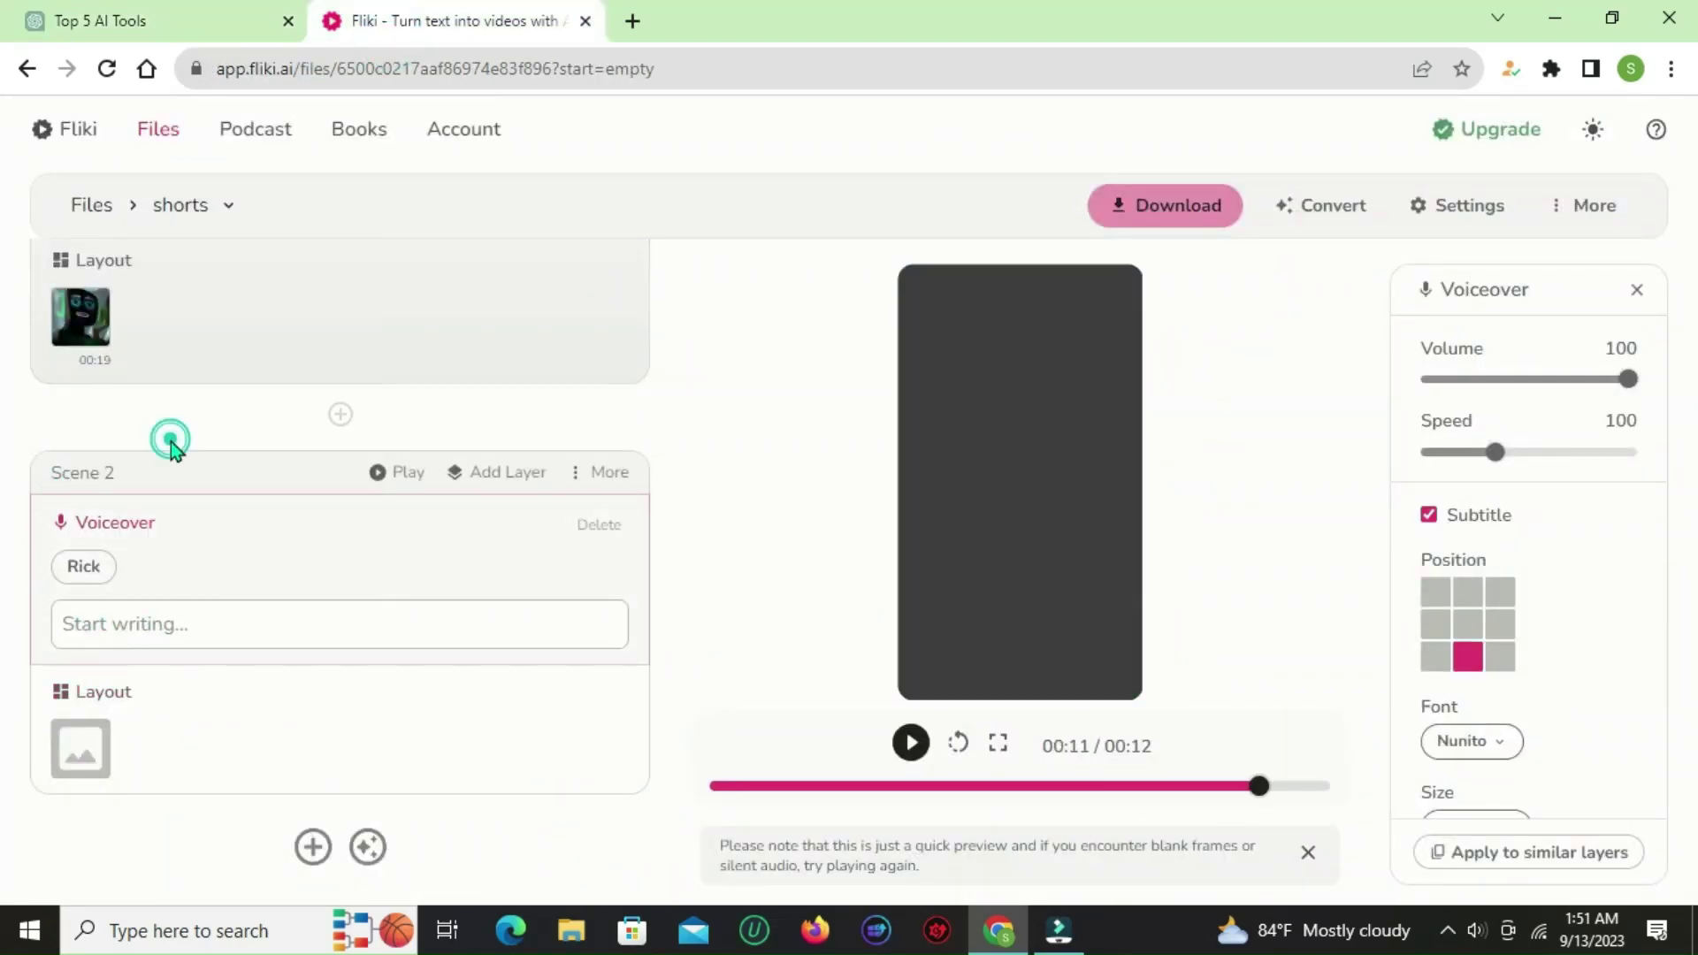
# - Upload artificial-intelligence-technology-futuristic-science.jpg from Downloads as Scene 2's layout media and play the video preview
pyautogui.scroll(-1, 428, 587)
pyautogui.click(95, 759)
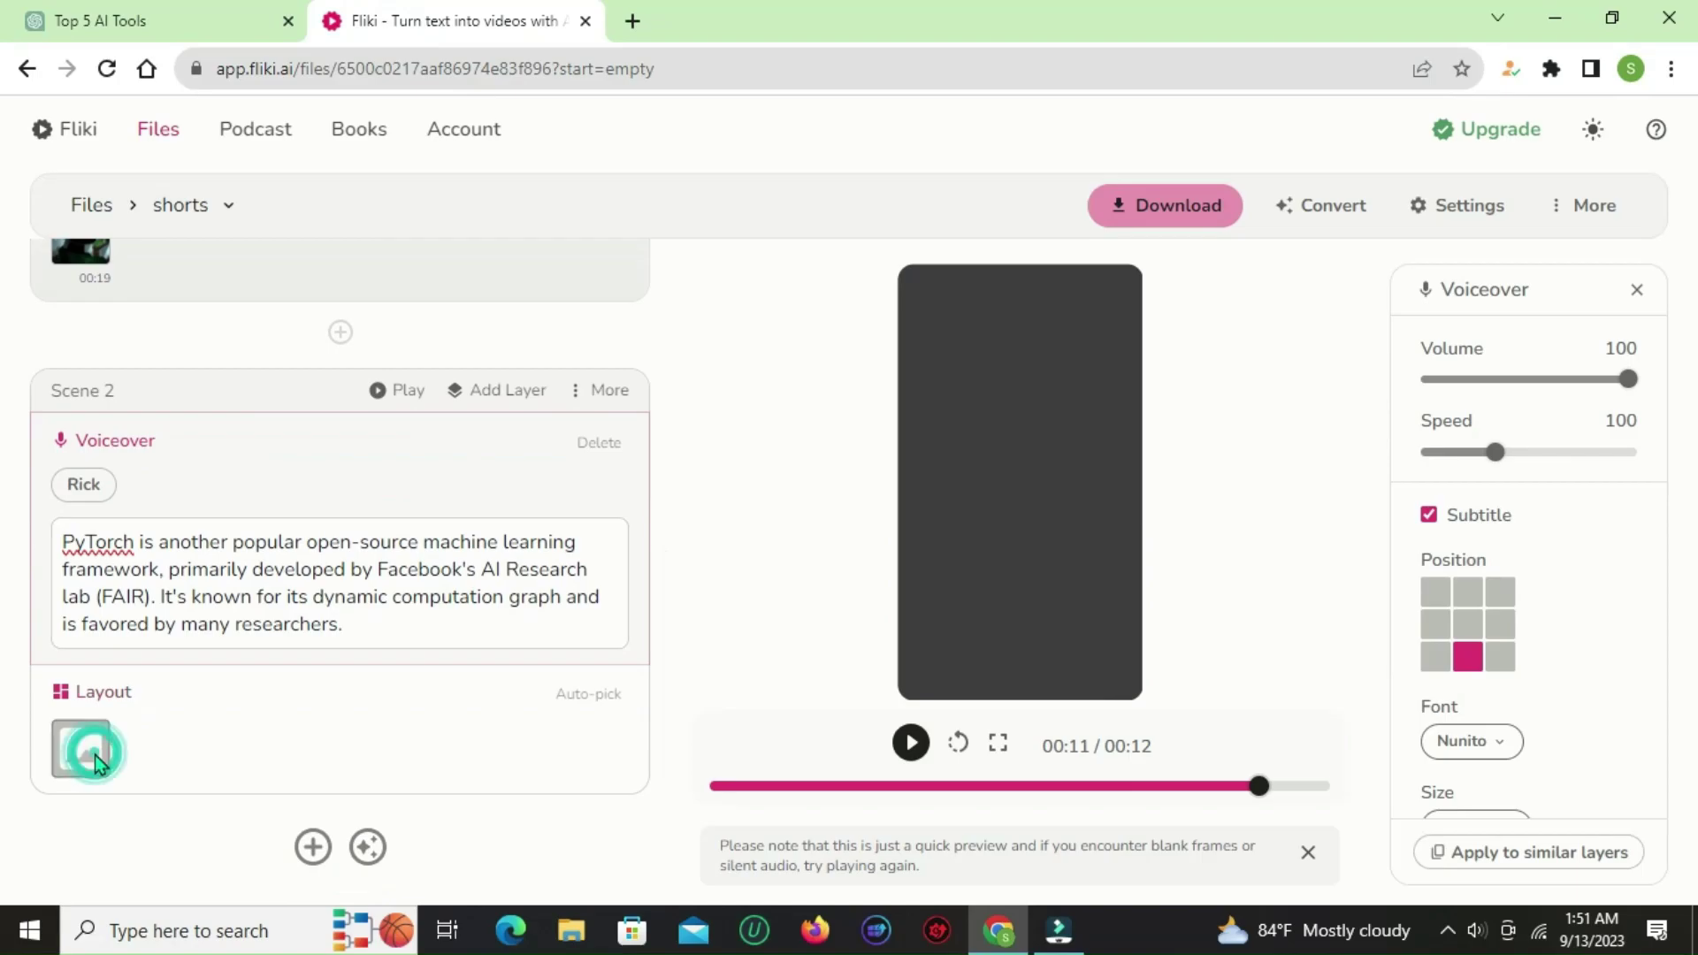
pyautogui.click(699, 212)
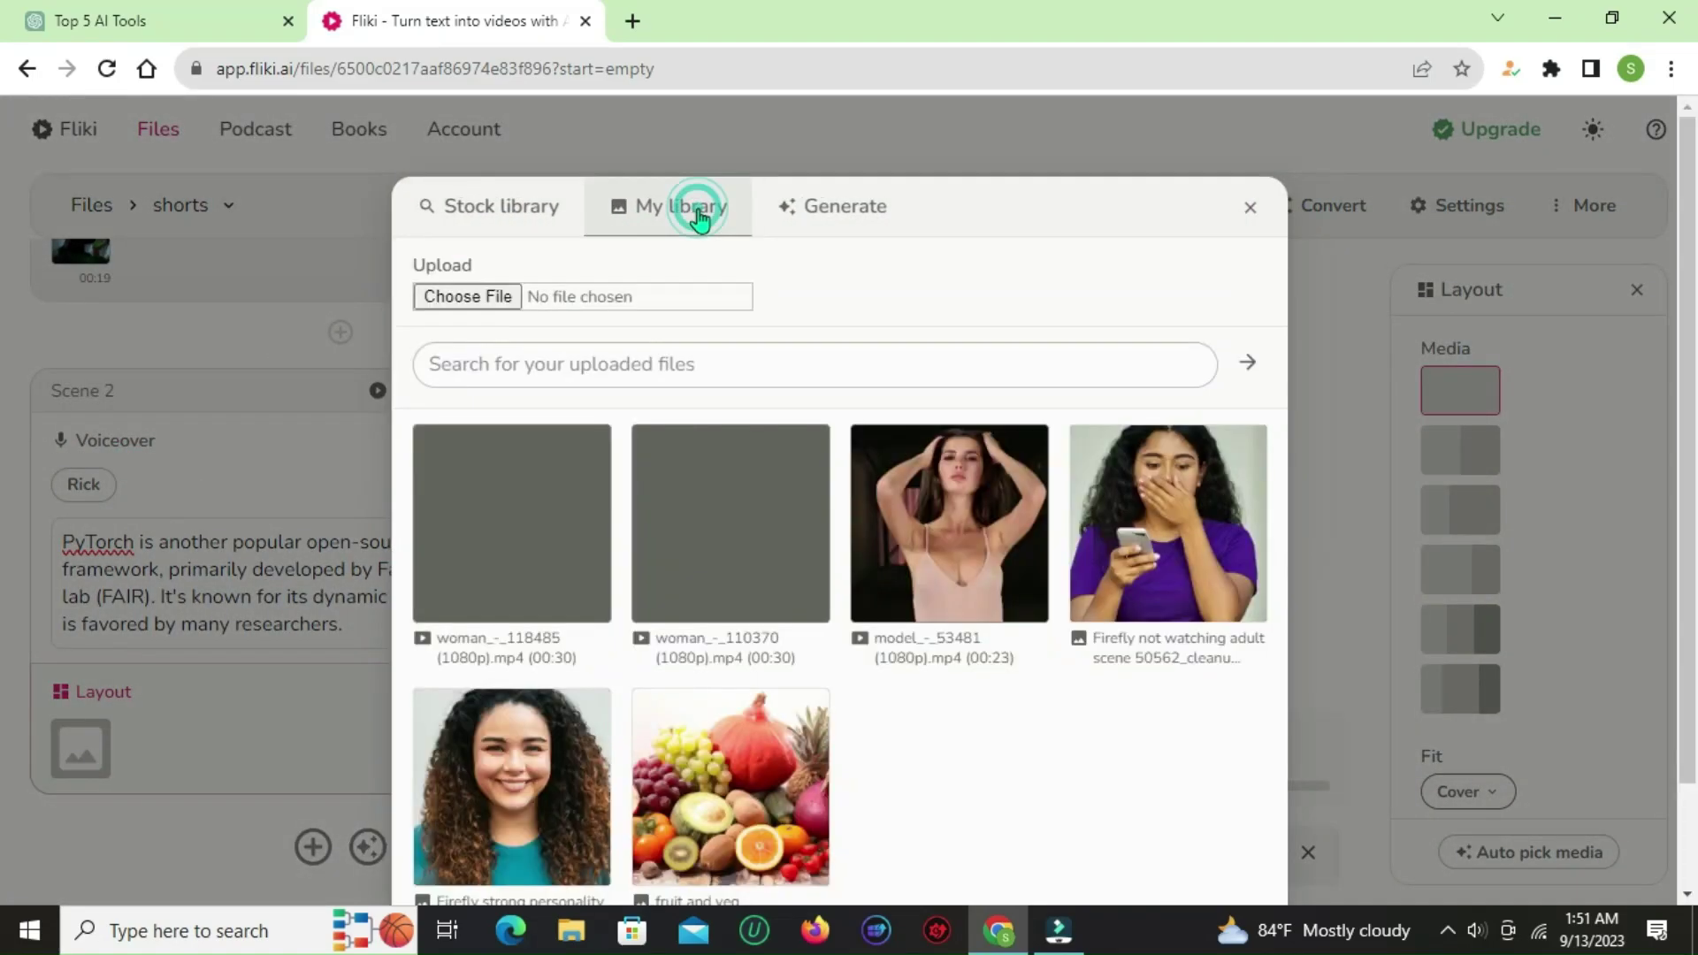
pyautogui.click(466, 301)
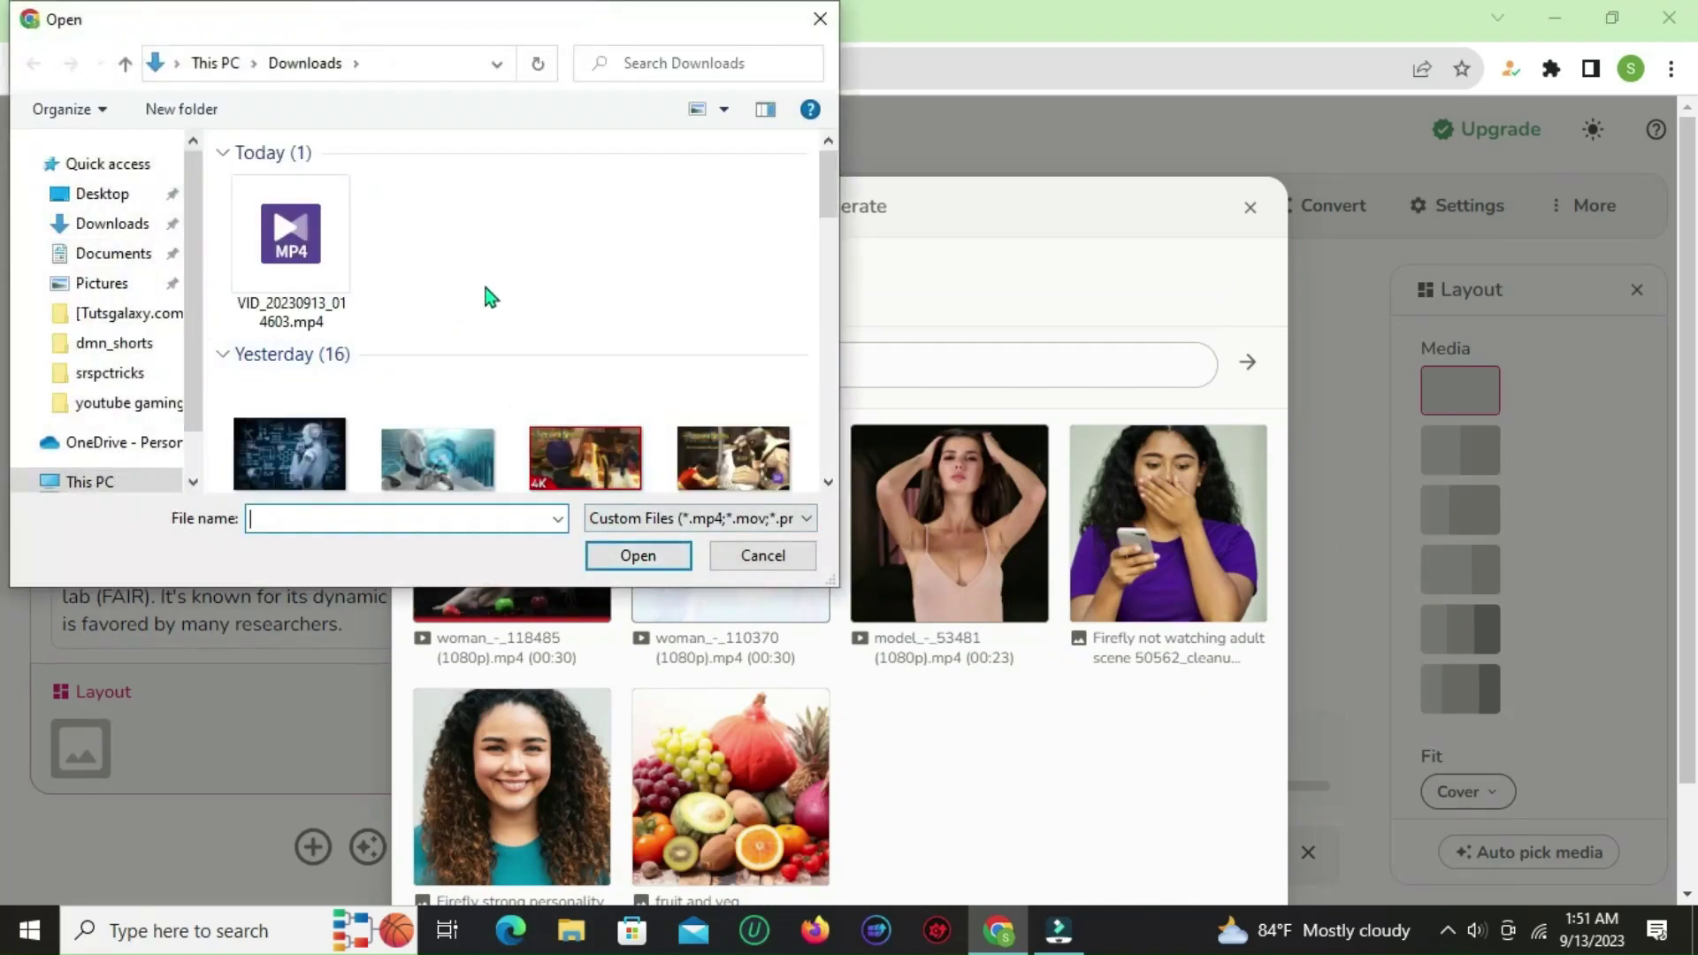
pyautogui.scroll(-1, 491, 305)
pyautogui.click(276, 378)
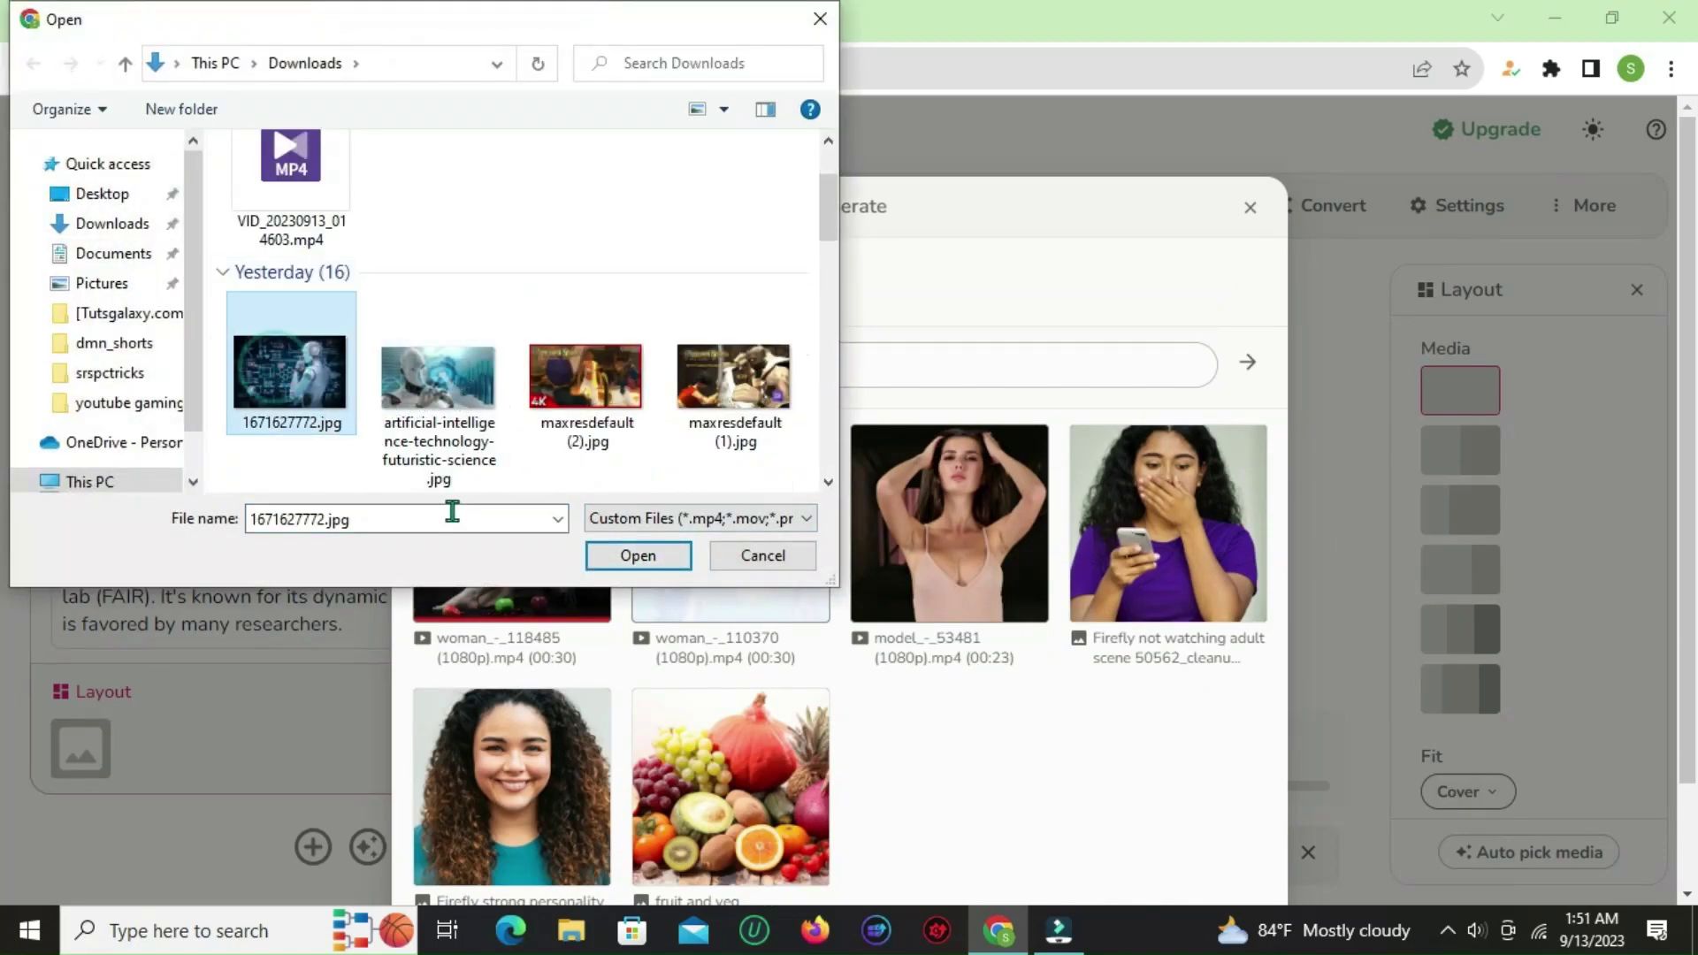
pyautogui.click(422, 399)
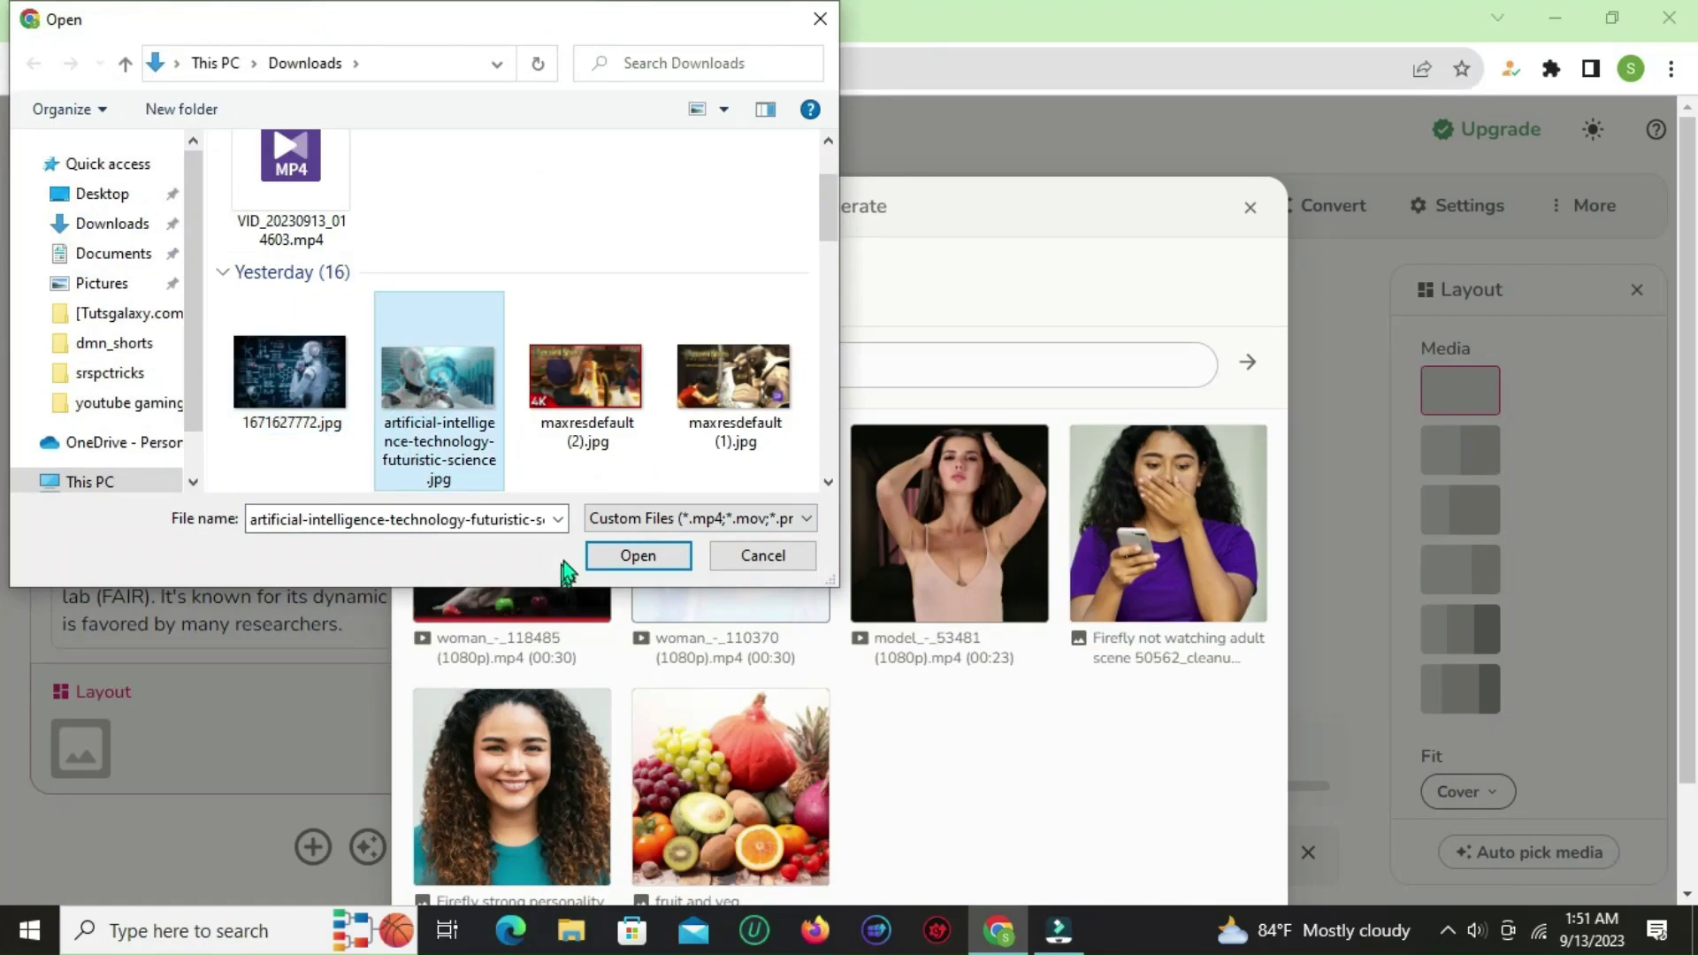
pyautogui.click(630, 555)
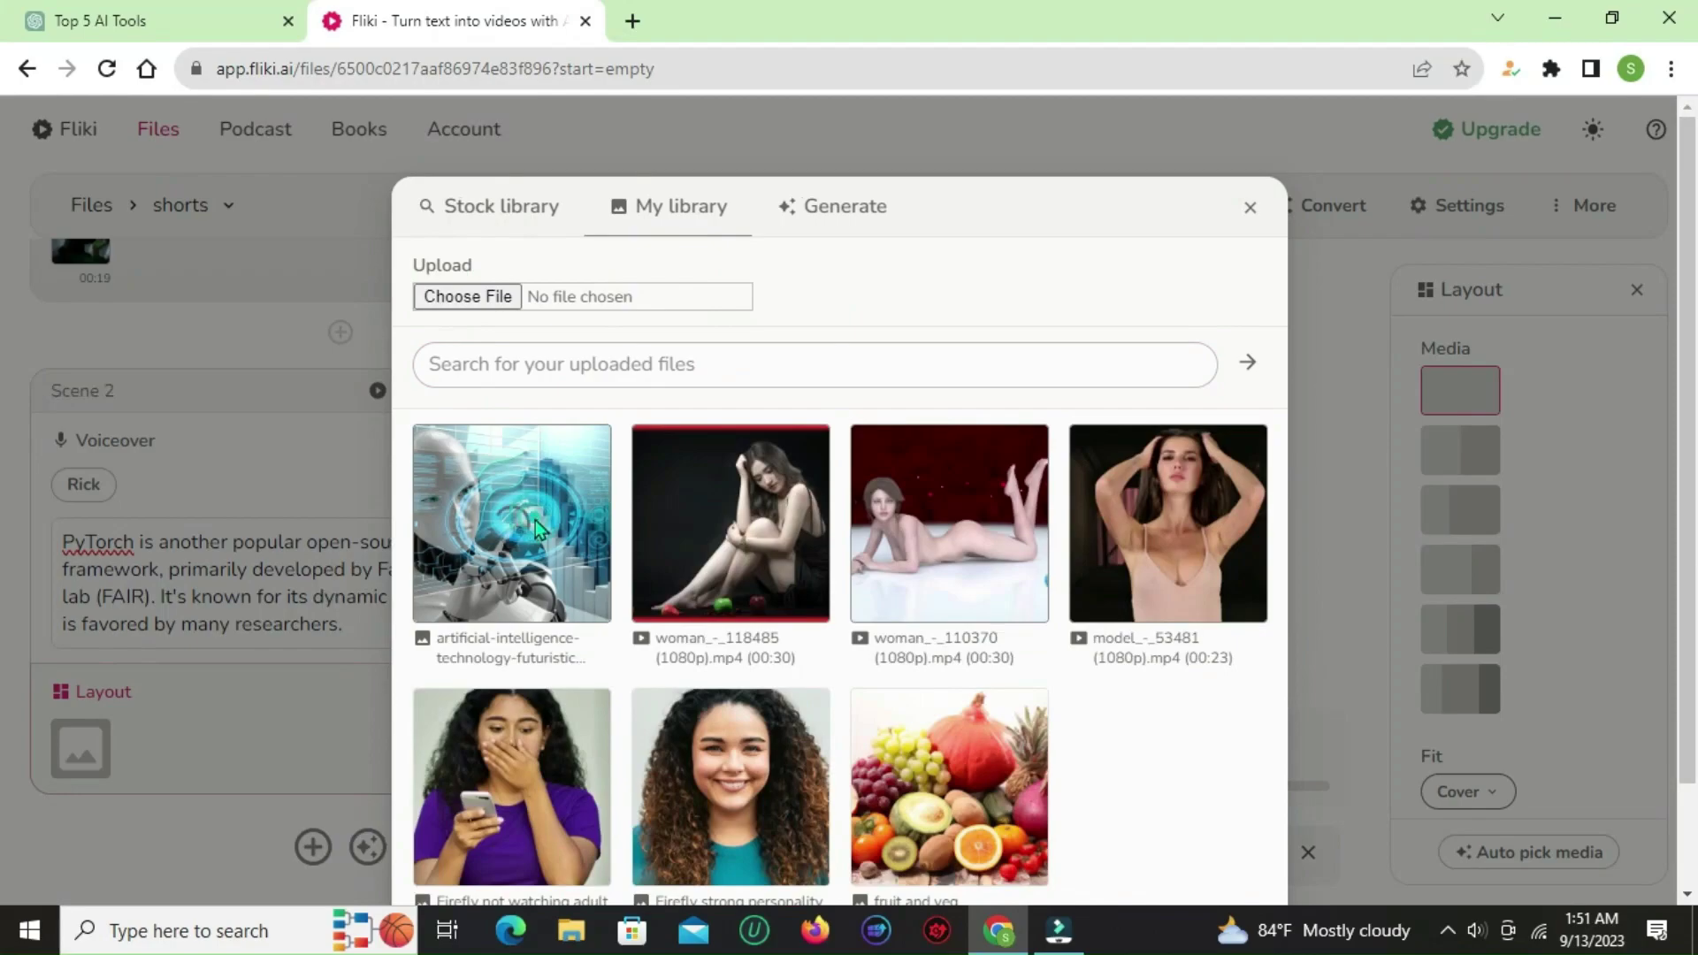
pyautogui.click(612, 536)
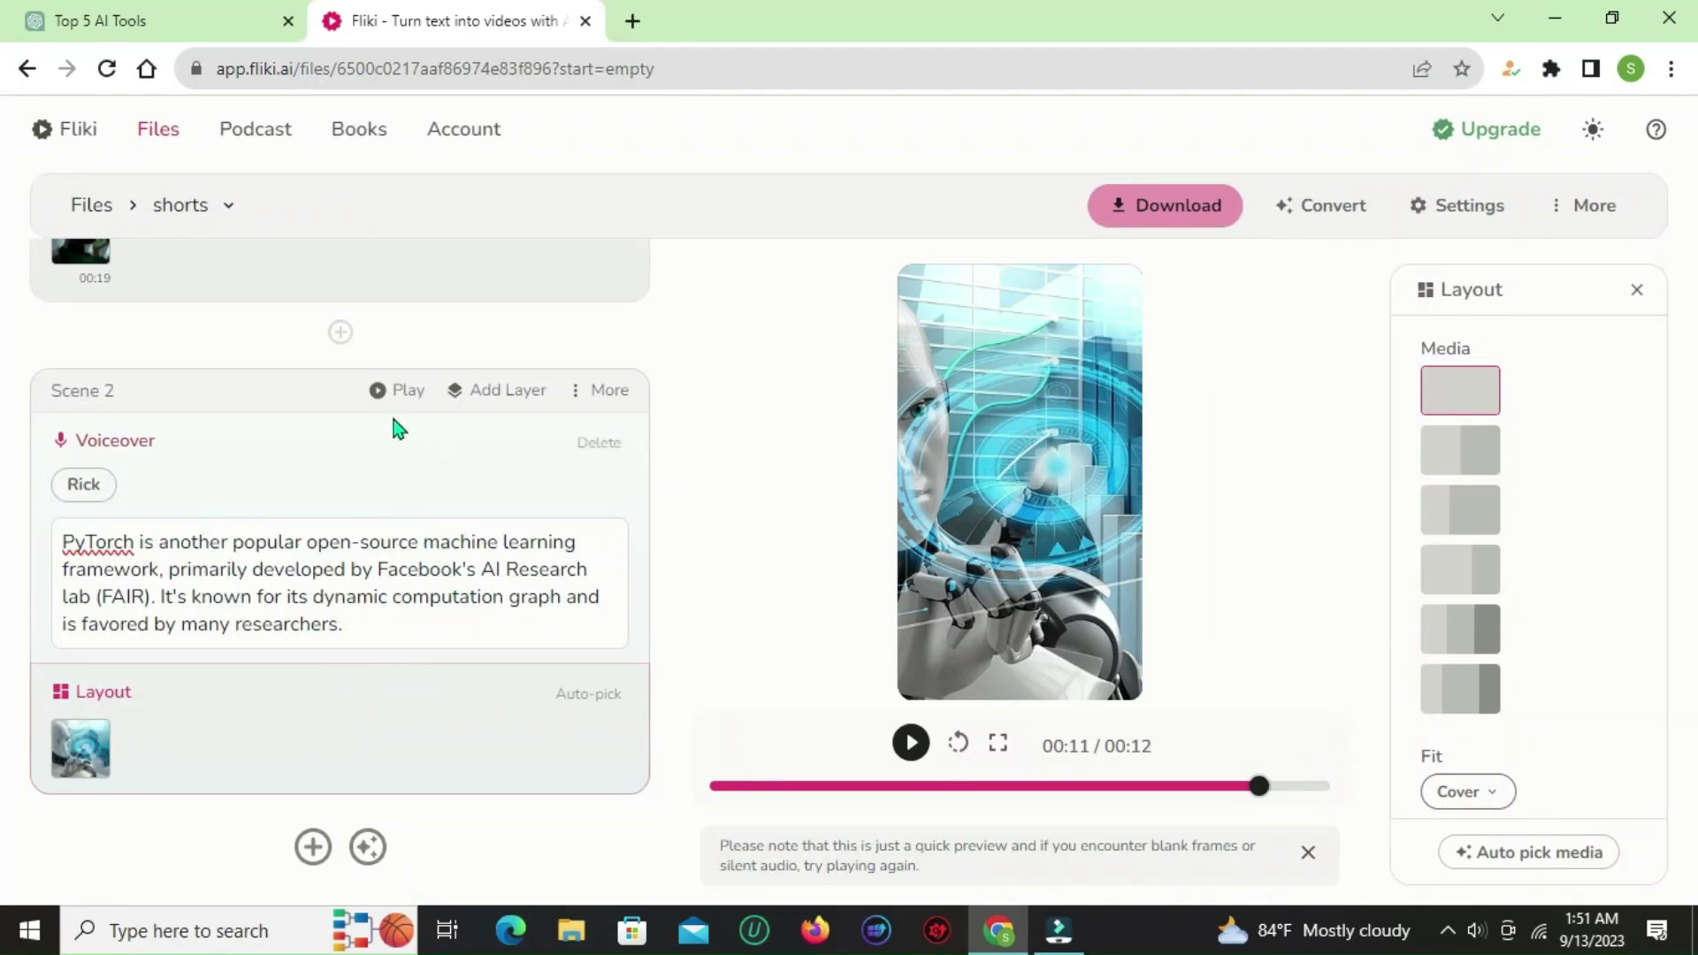
pyautogui.click(911, 743)
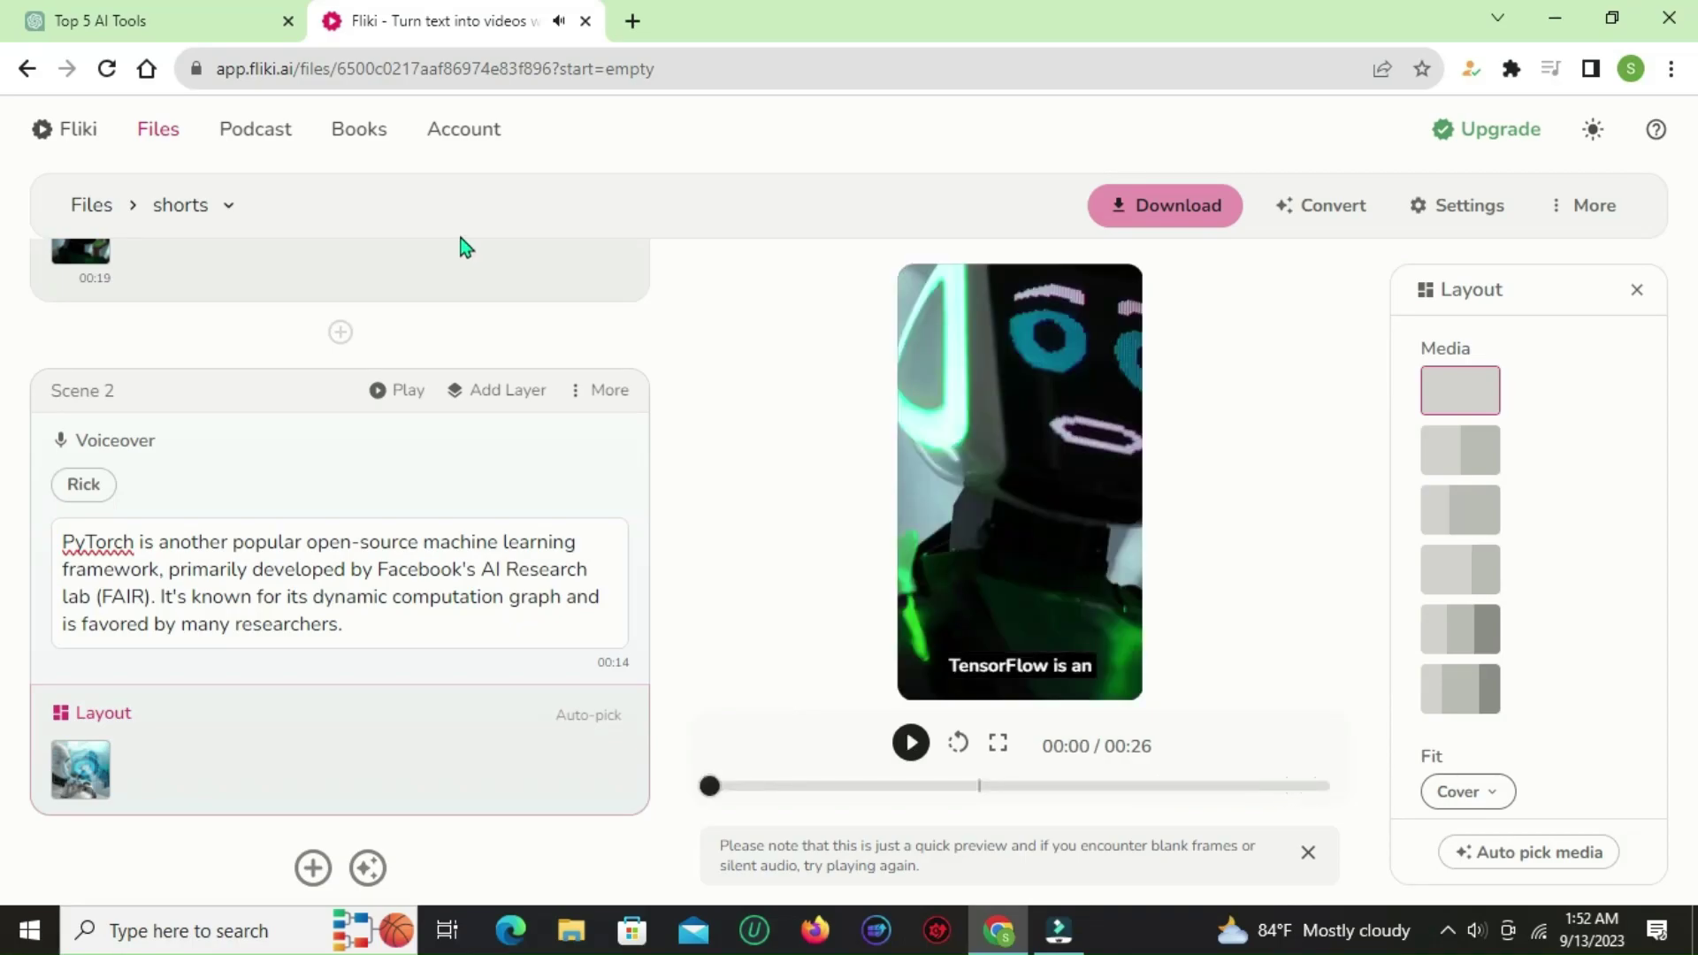
# - Add a third scene in Fliki and paste the Scikit-Learn description, copied without its heading from the ChatGPT answer, as its voiceover text
pyautogui.scroll(-1, 407, 637)
pyautogui.click(317, 848)
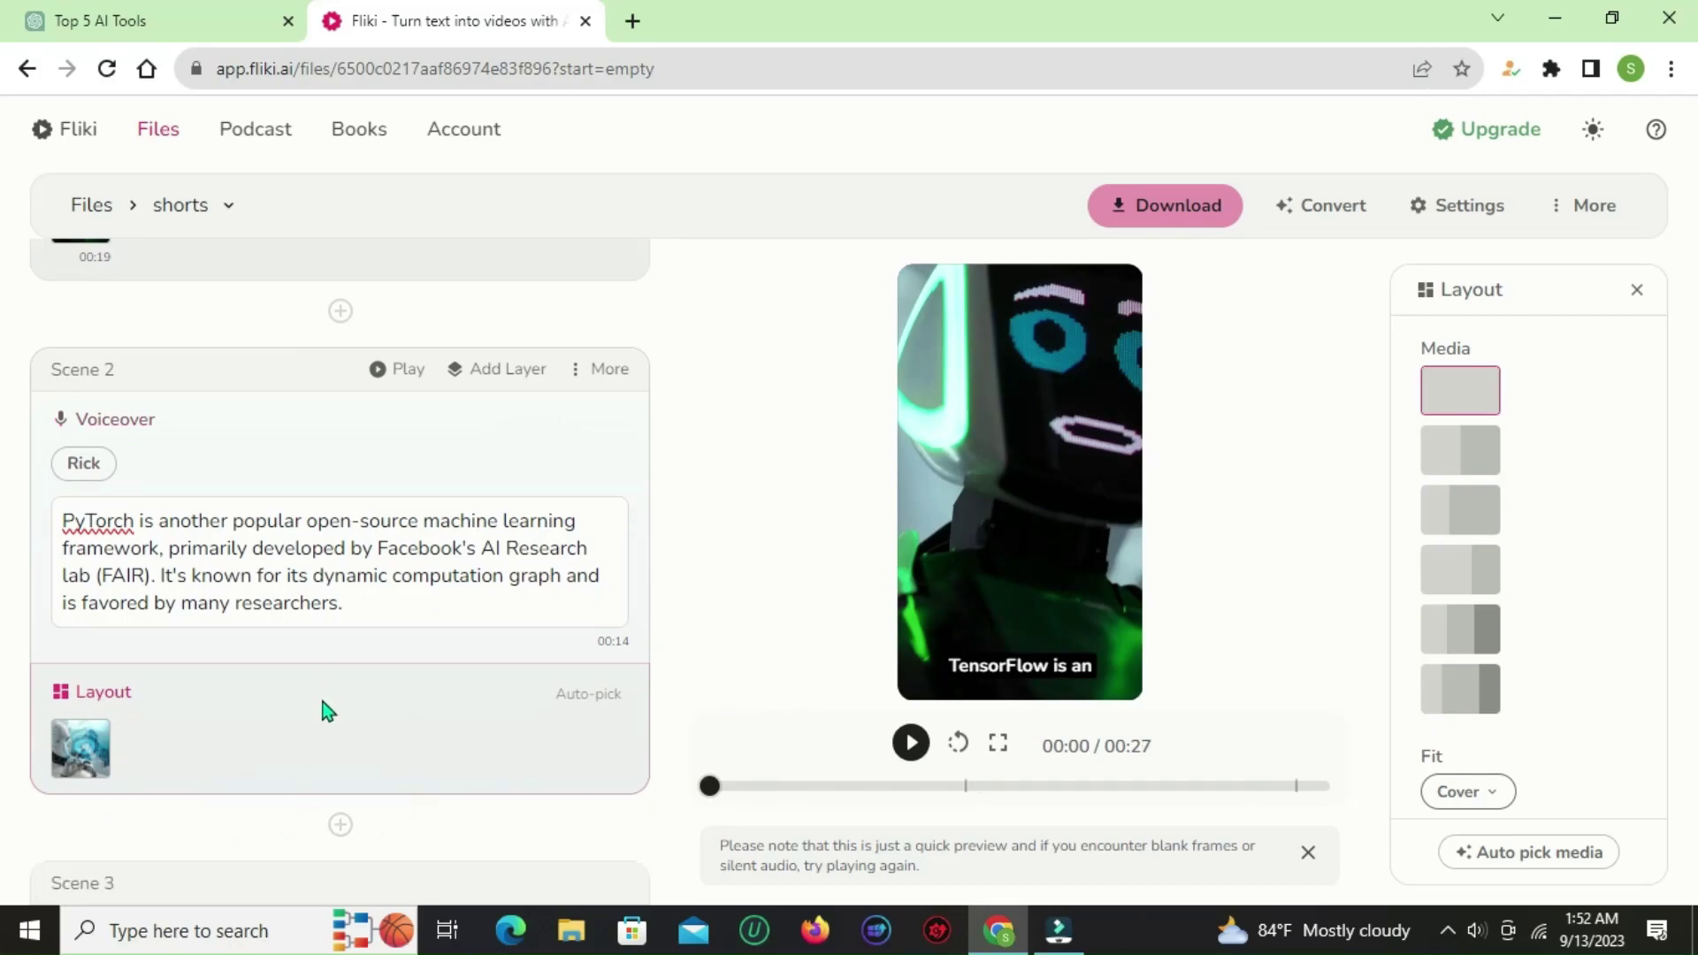
pyautogui.click(119, 617)
pyautogui.click(159, 20)
pyautogui.click(817, 594)
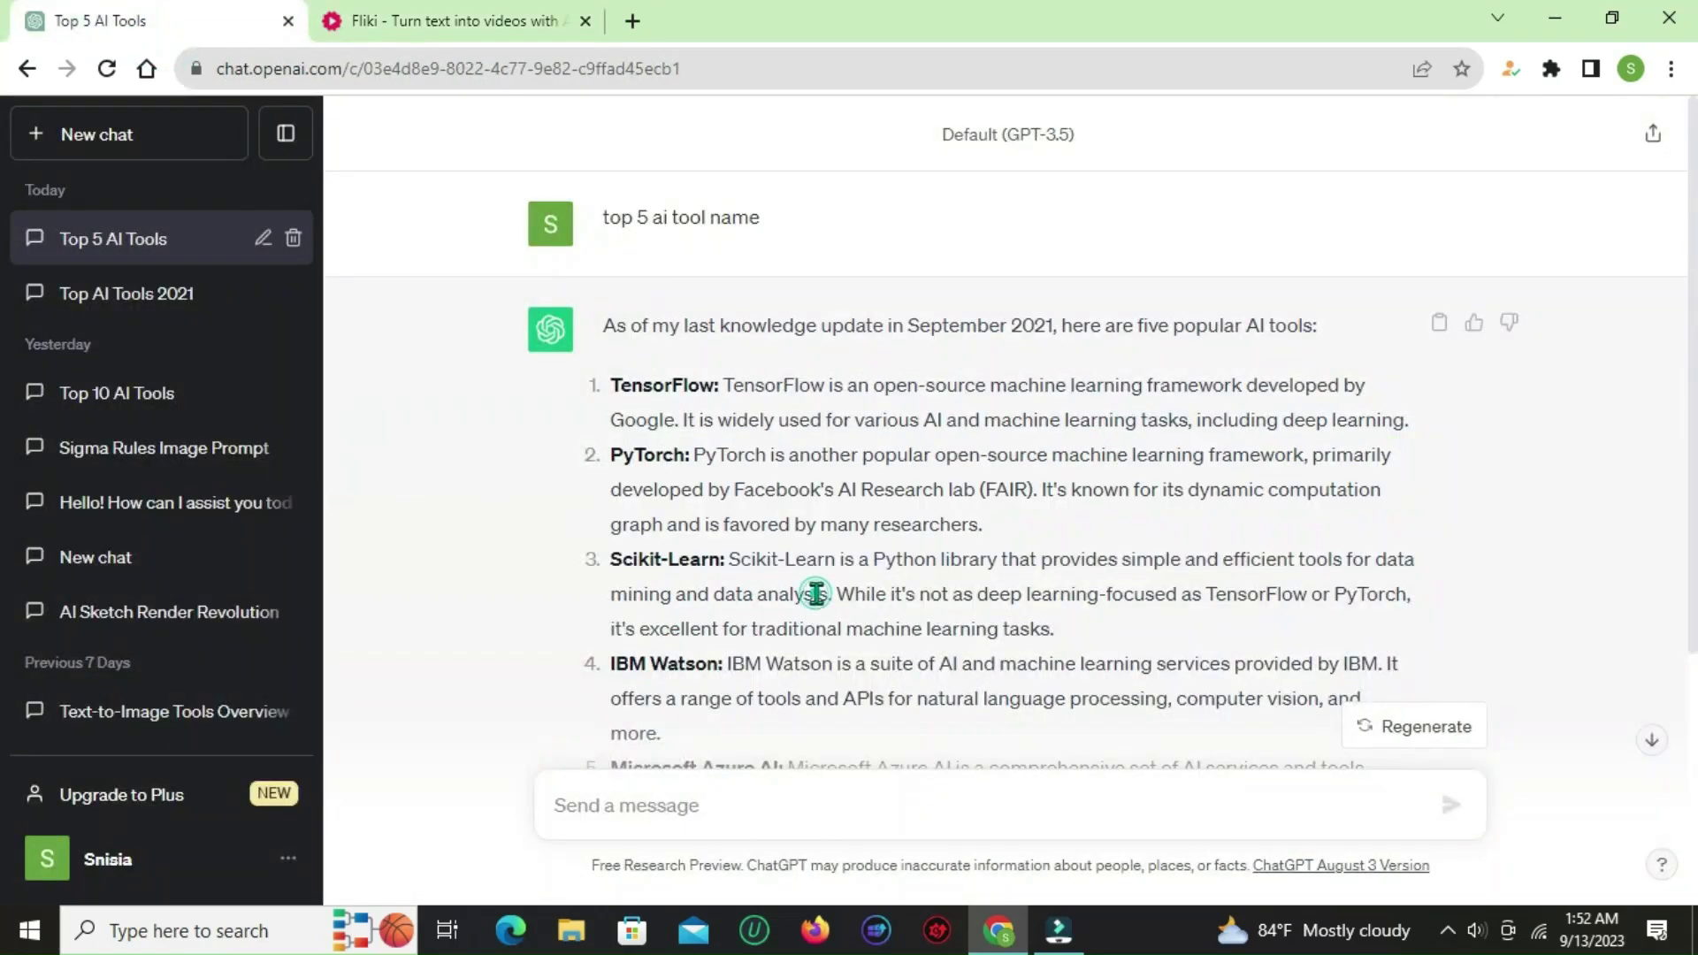
pyautogui.moveTo(732, 561); pyautogui.dragTo(1066, 633)
pyautogui.rightClick(896, 597)
pyautogui.click(918, 612)
pyautogui.click(495, 24)
pyautogui.rightClick(115, 617)
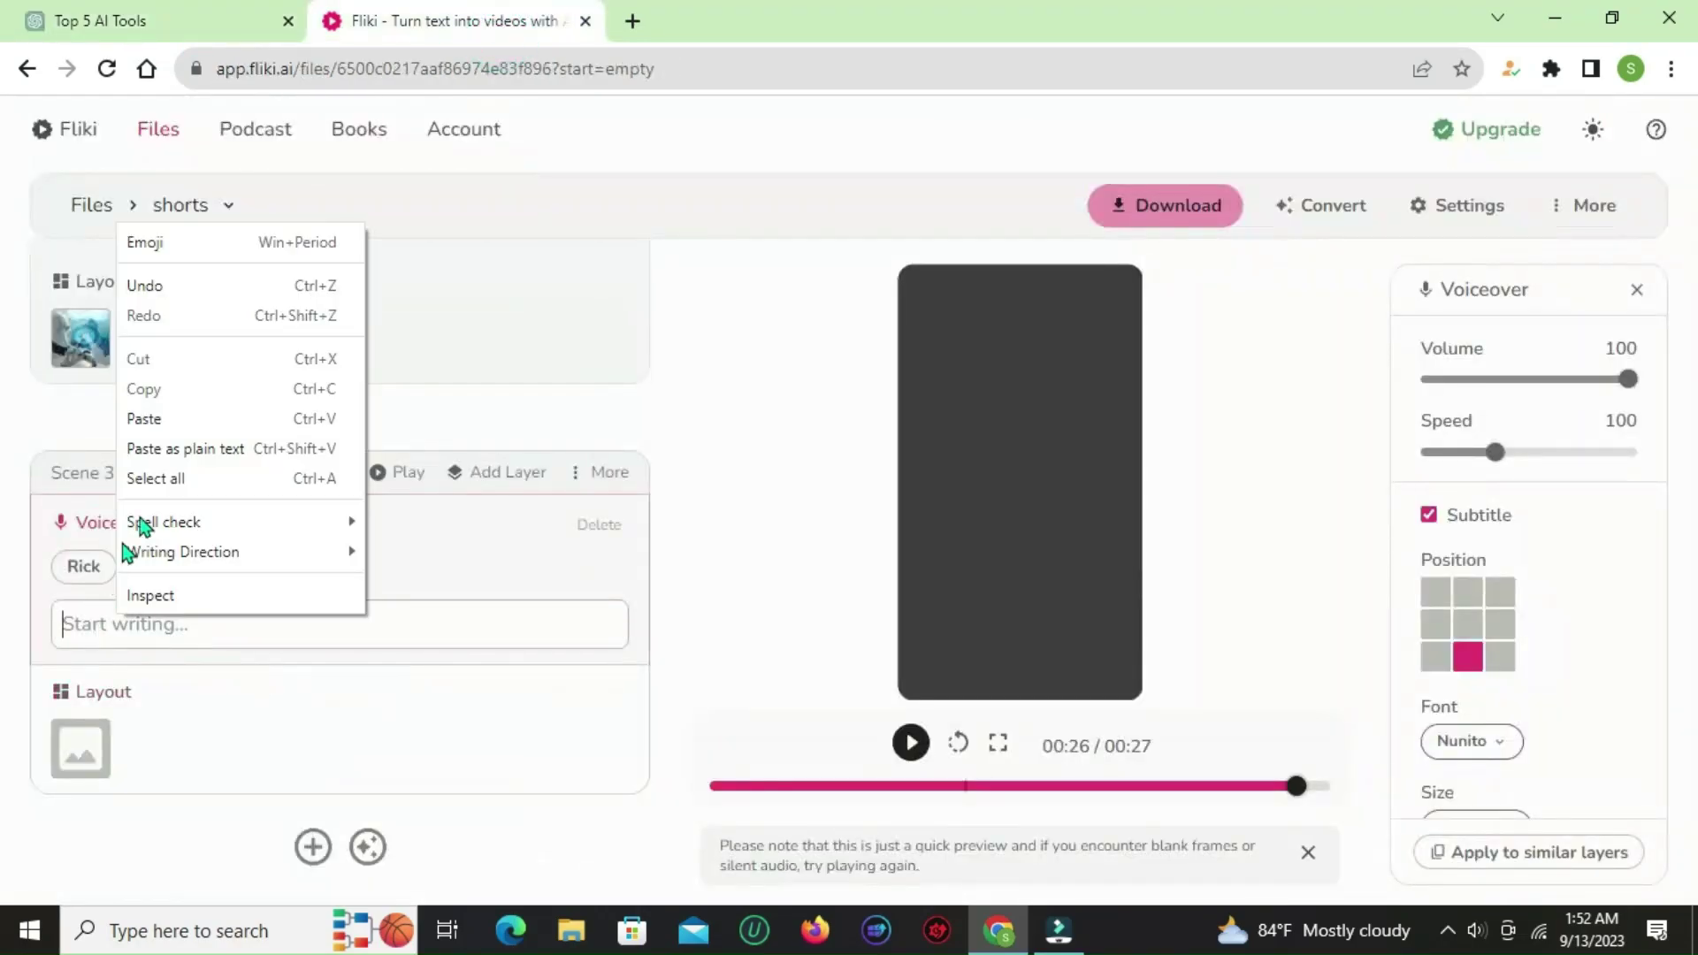
pyautogui.click(189, 419)
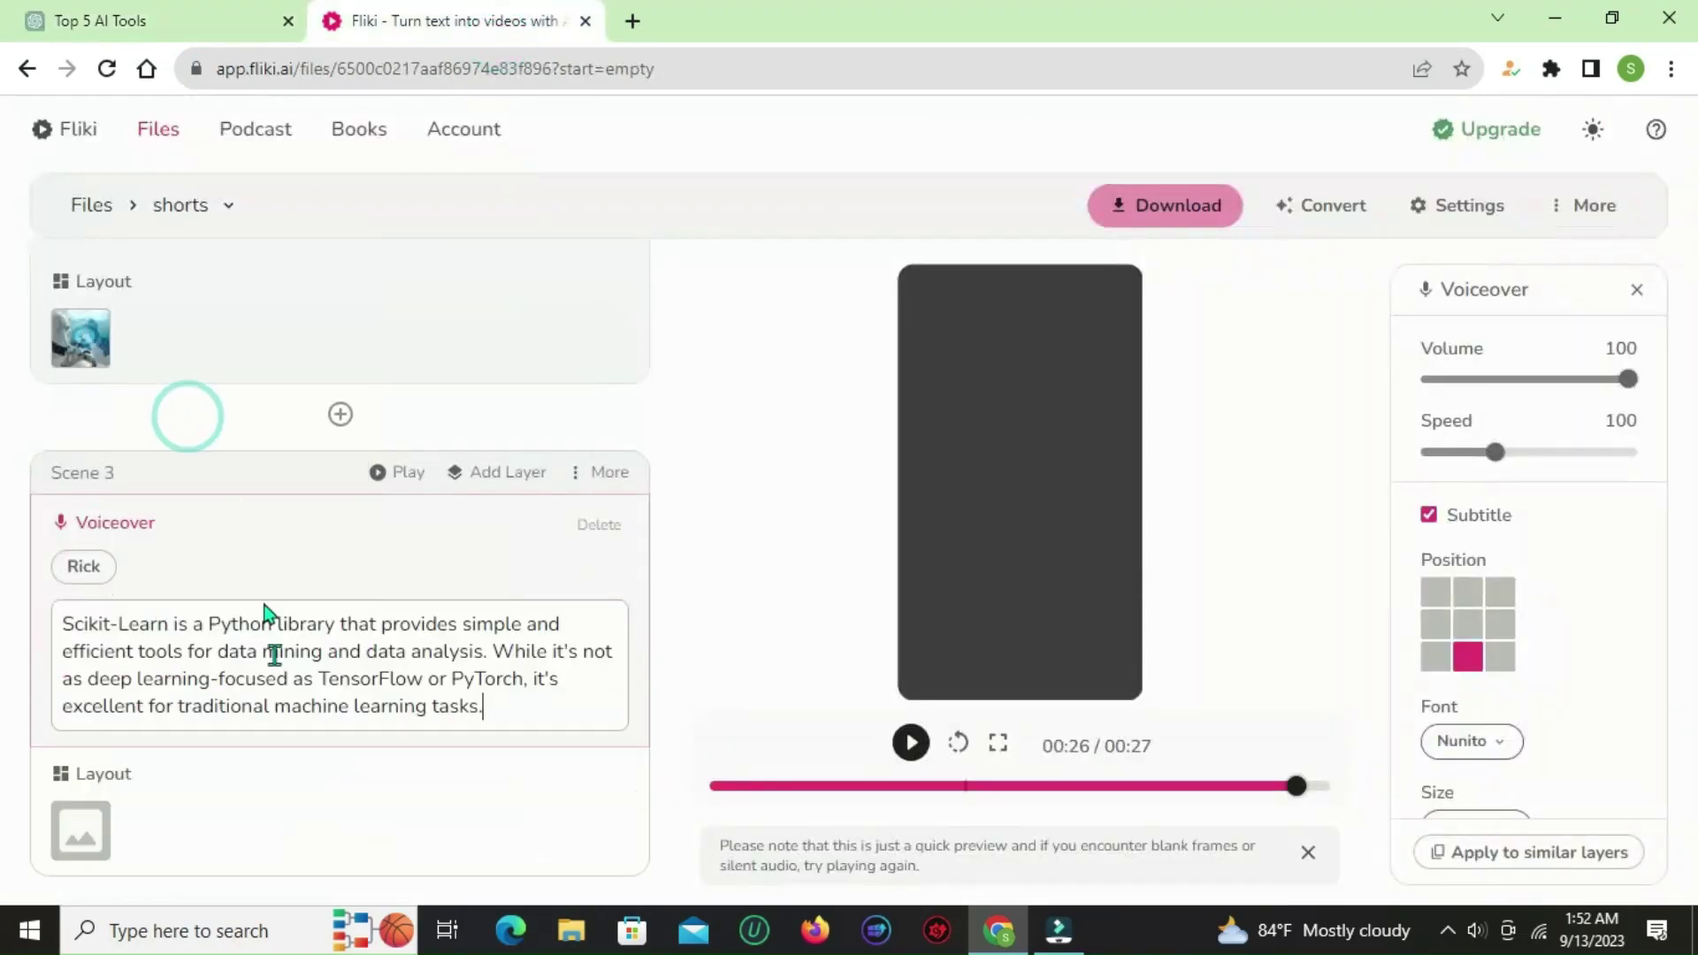
# - Upload 1671627772.jpg from Downloads as Scene 3's layout media and play the scene
pyautogui.click(94, 825)
pyautogui.click(663, 227)
pyautogui.click(439, 358)
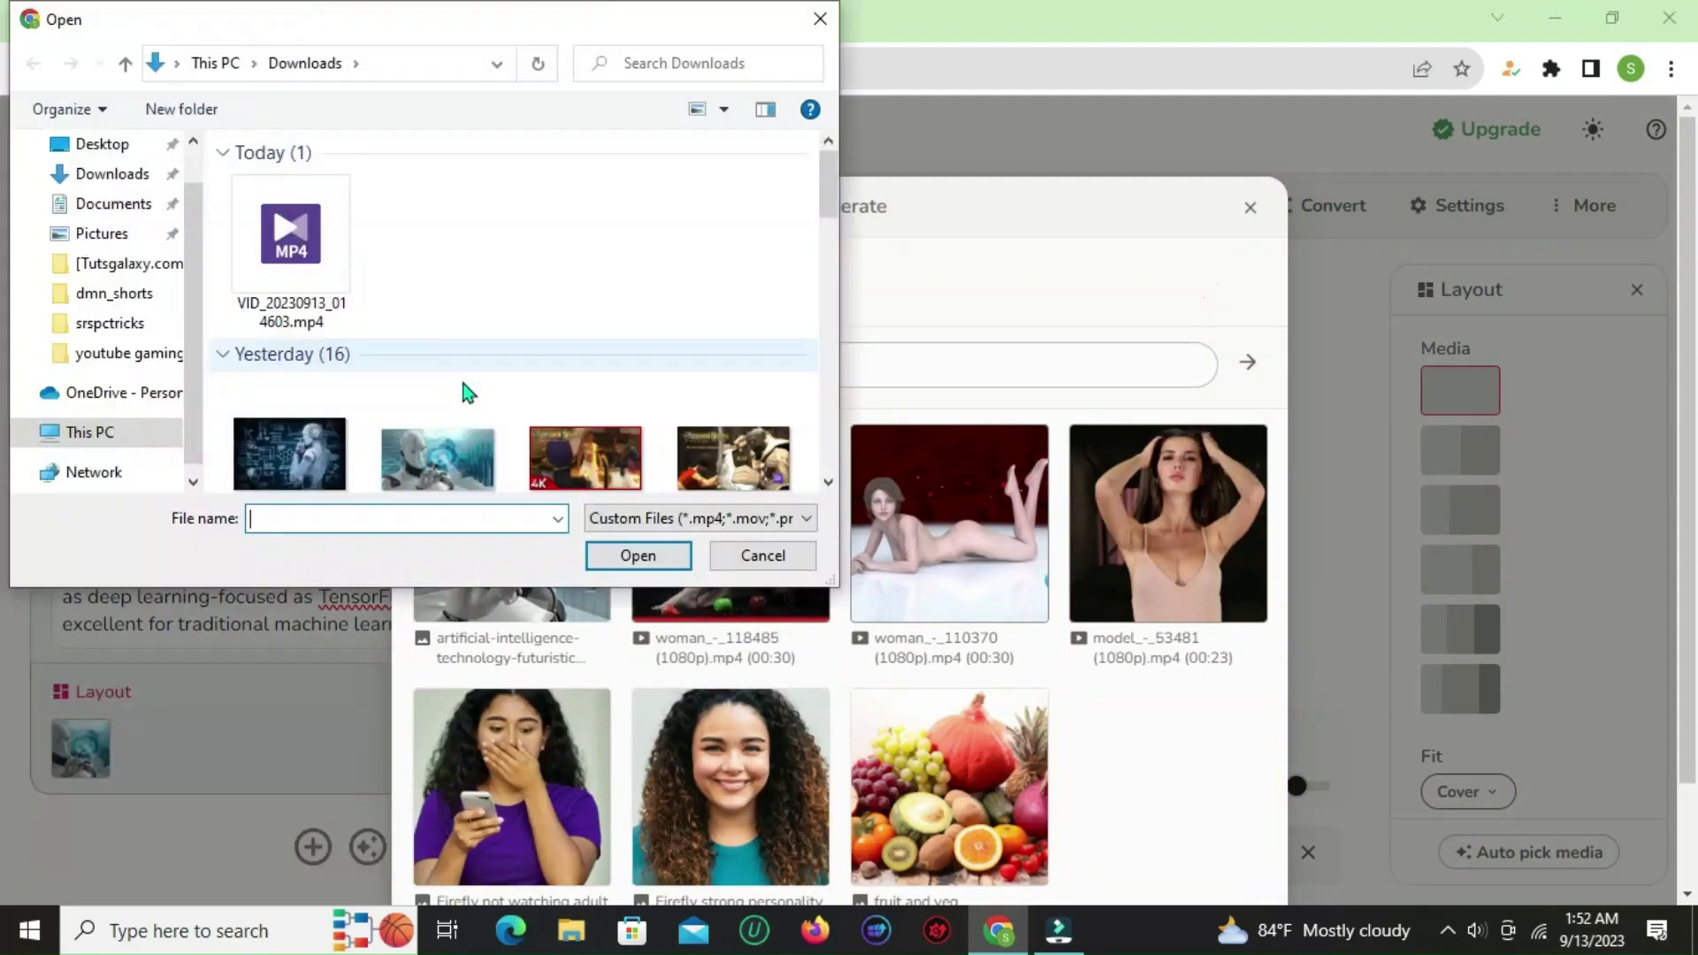
pyautogui.click(277, 457)
pyautogui.click(621, 555)
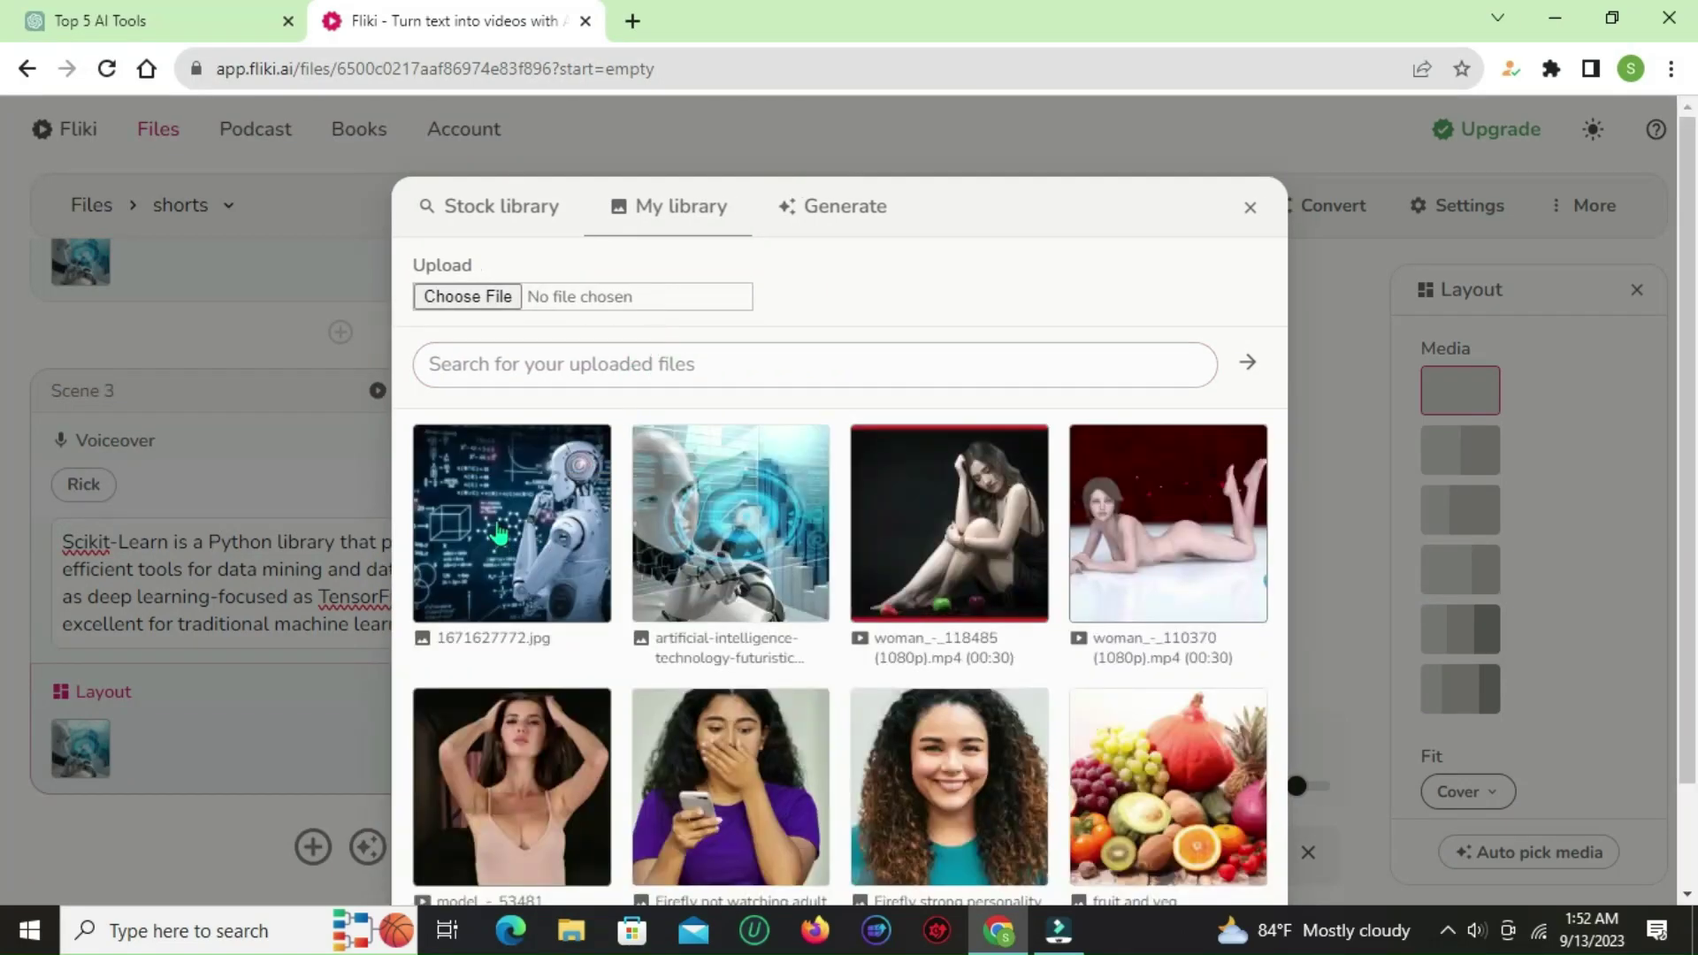
pyautogui.click(497, 522)
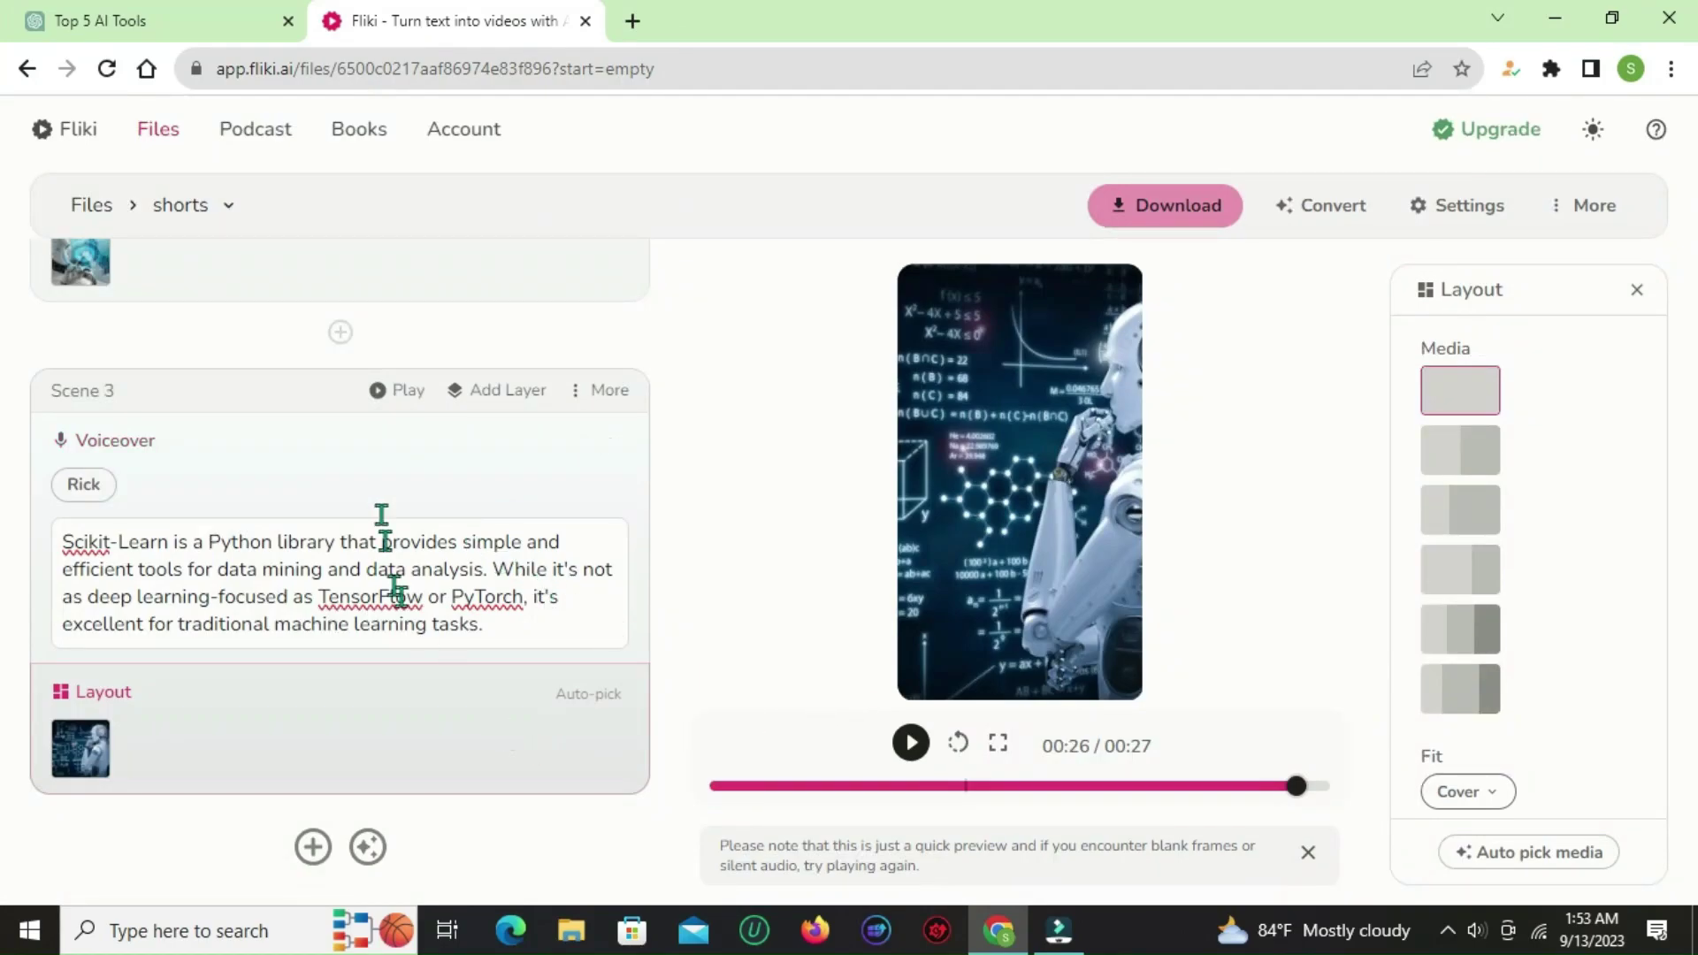
pyautogui.click(380, 394)
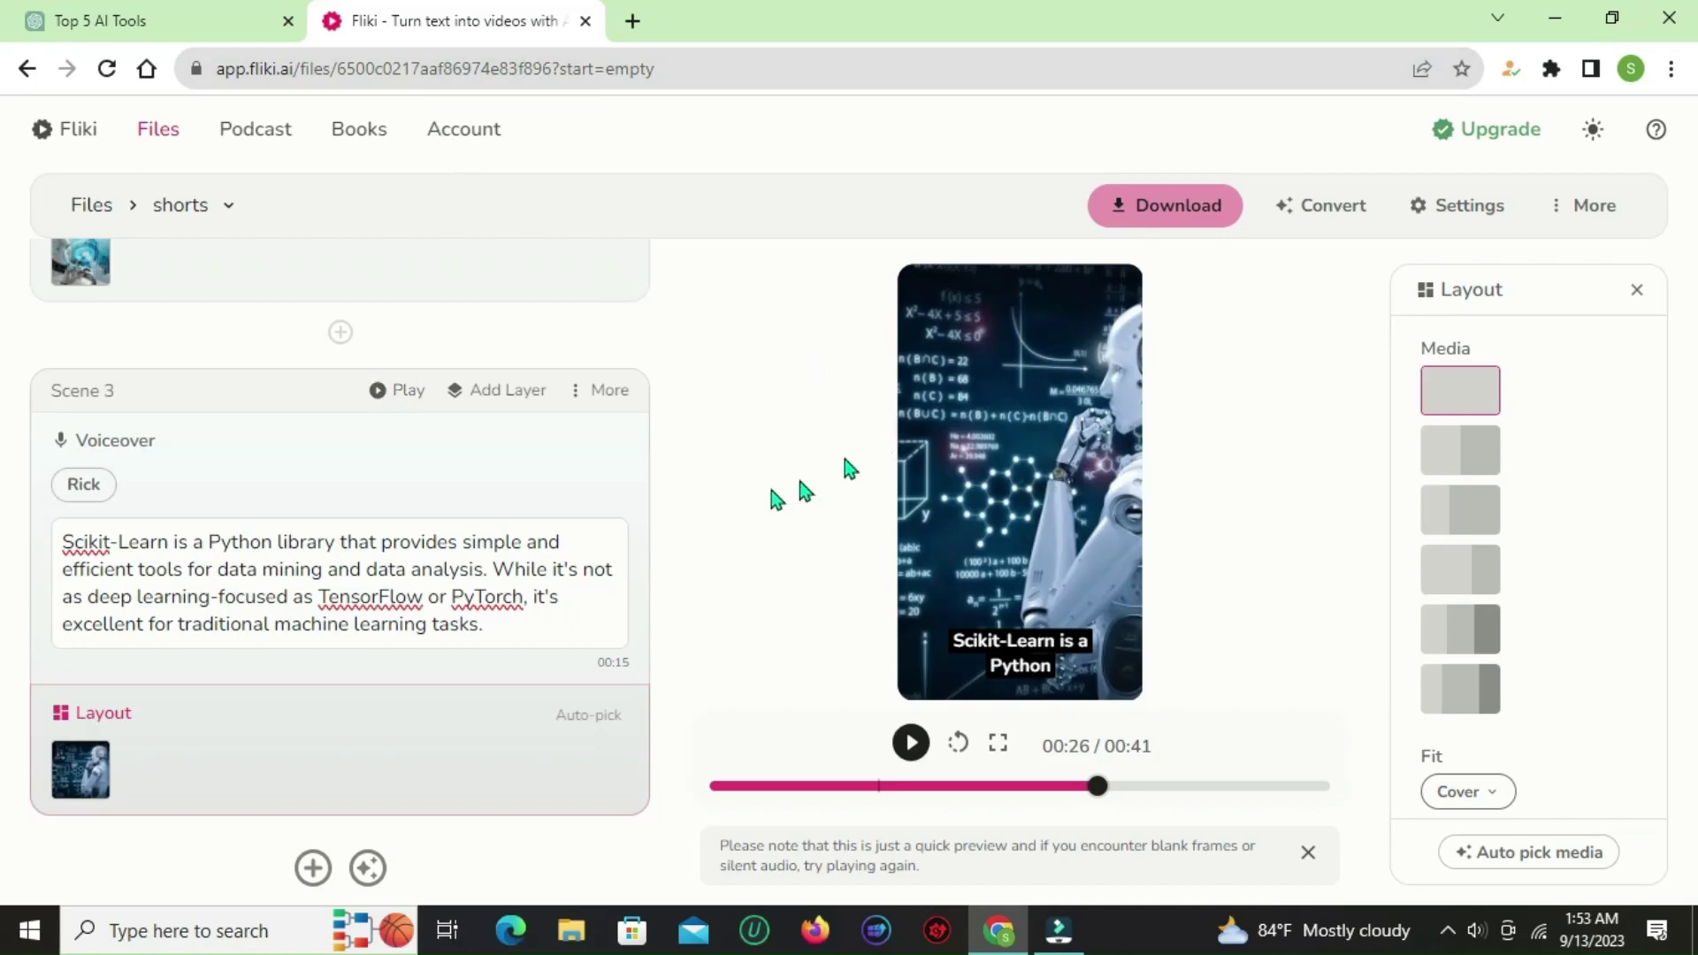
# - Start a new export of the shorts video and play the exported result
pyautogui.scroll(10, 432, 594)
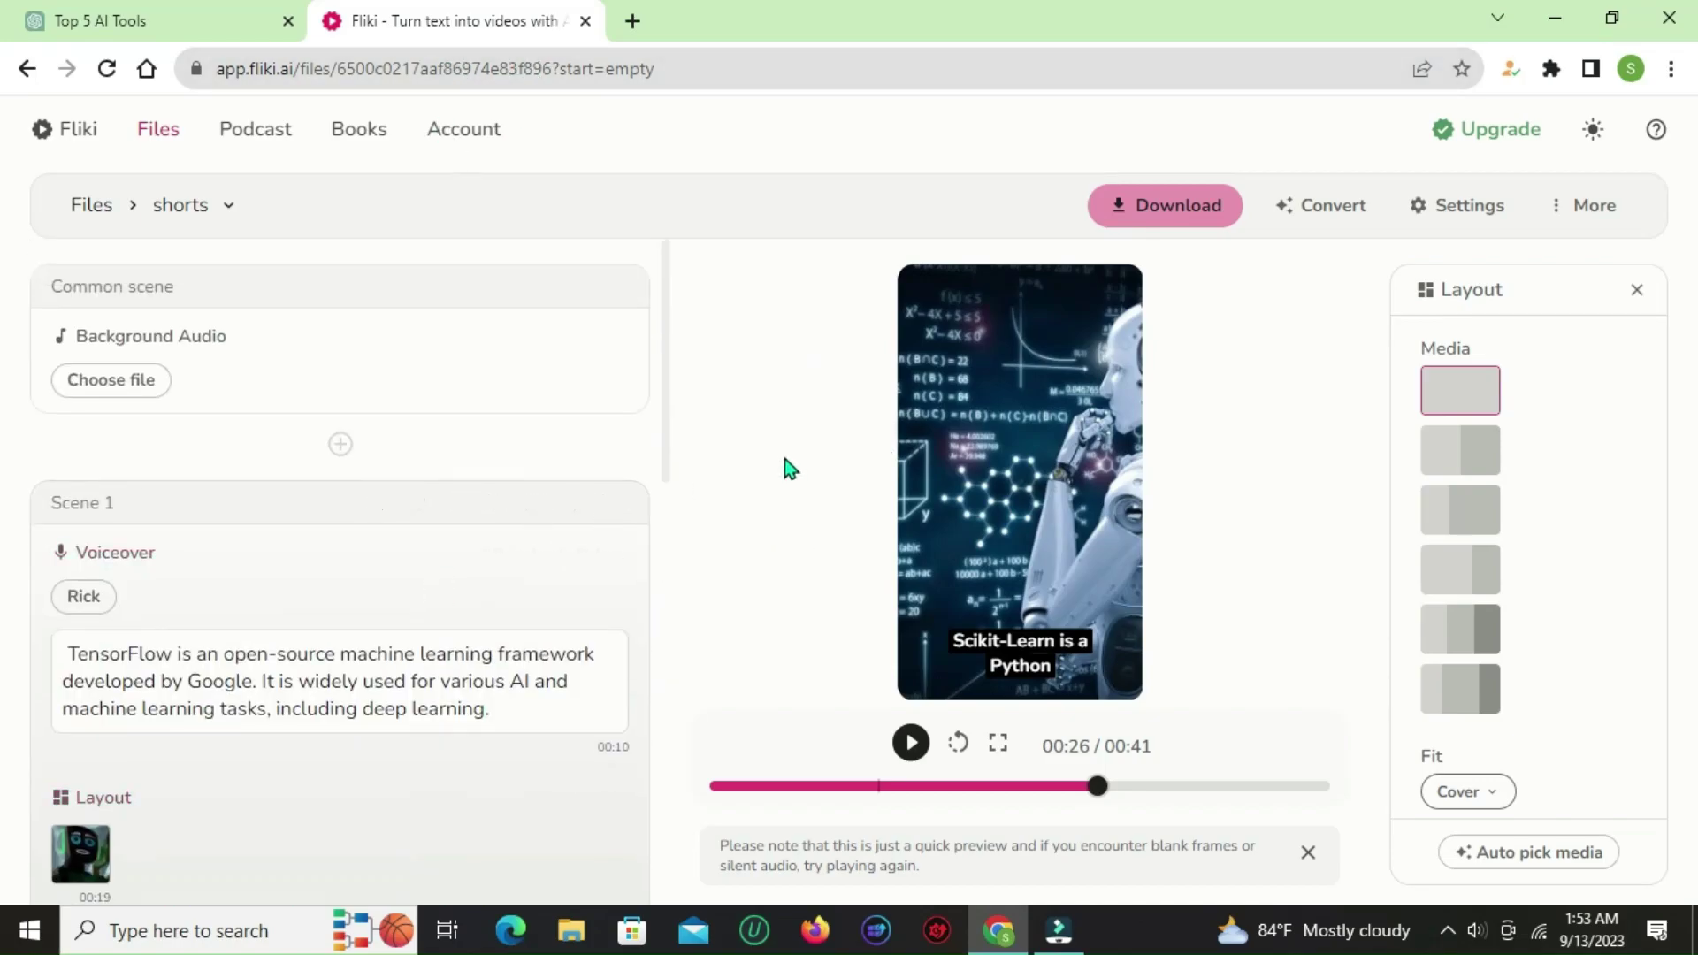
pyautogui.click(1154, 210)
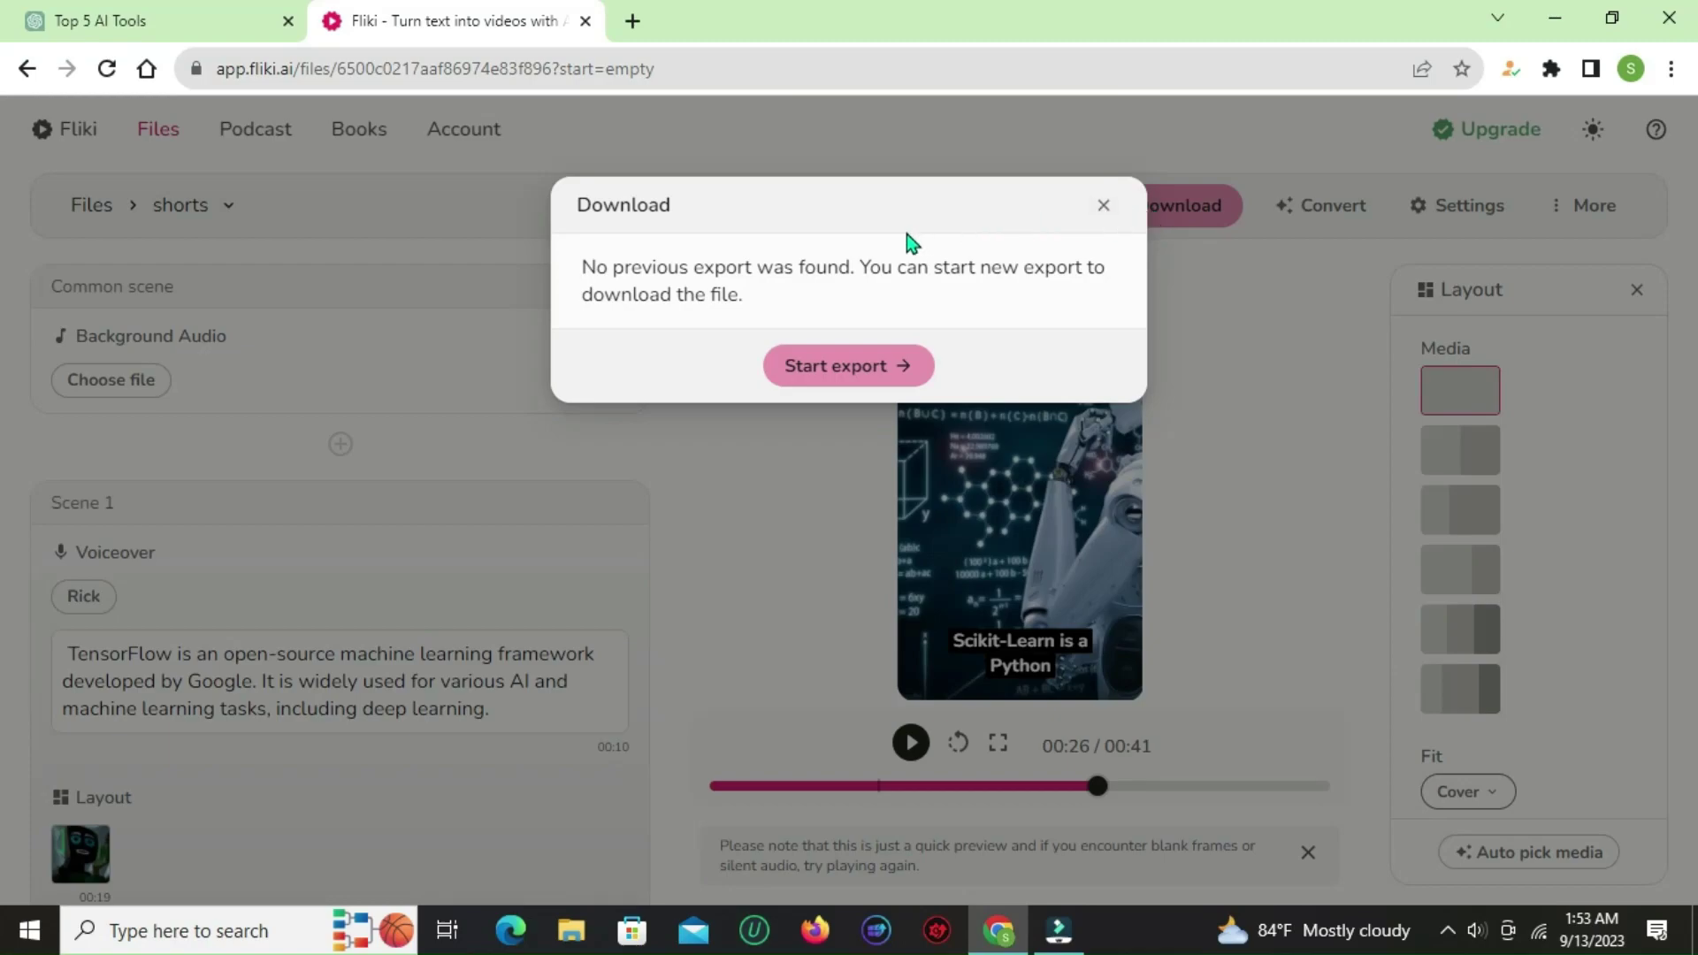
pyautogui.click(843, 368)
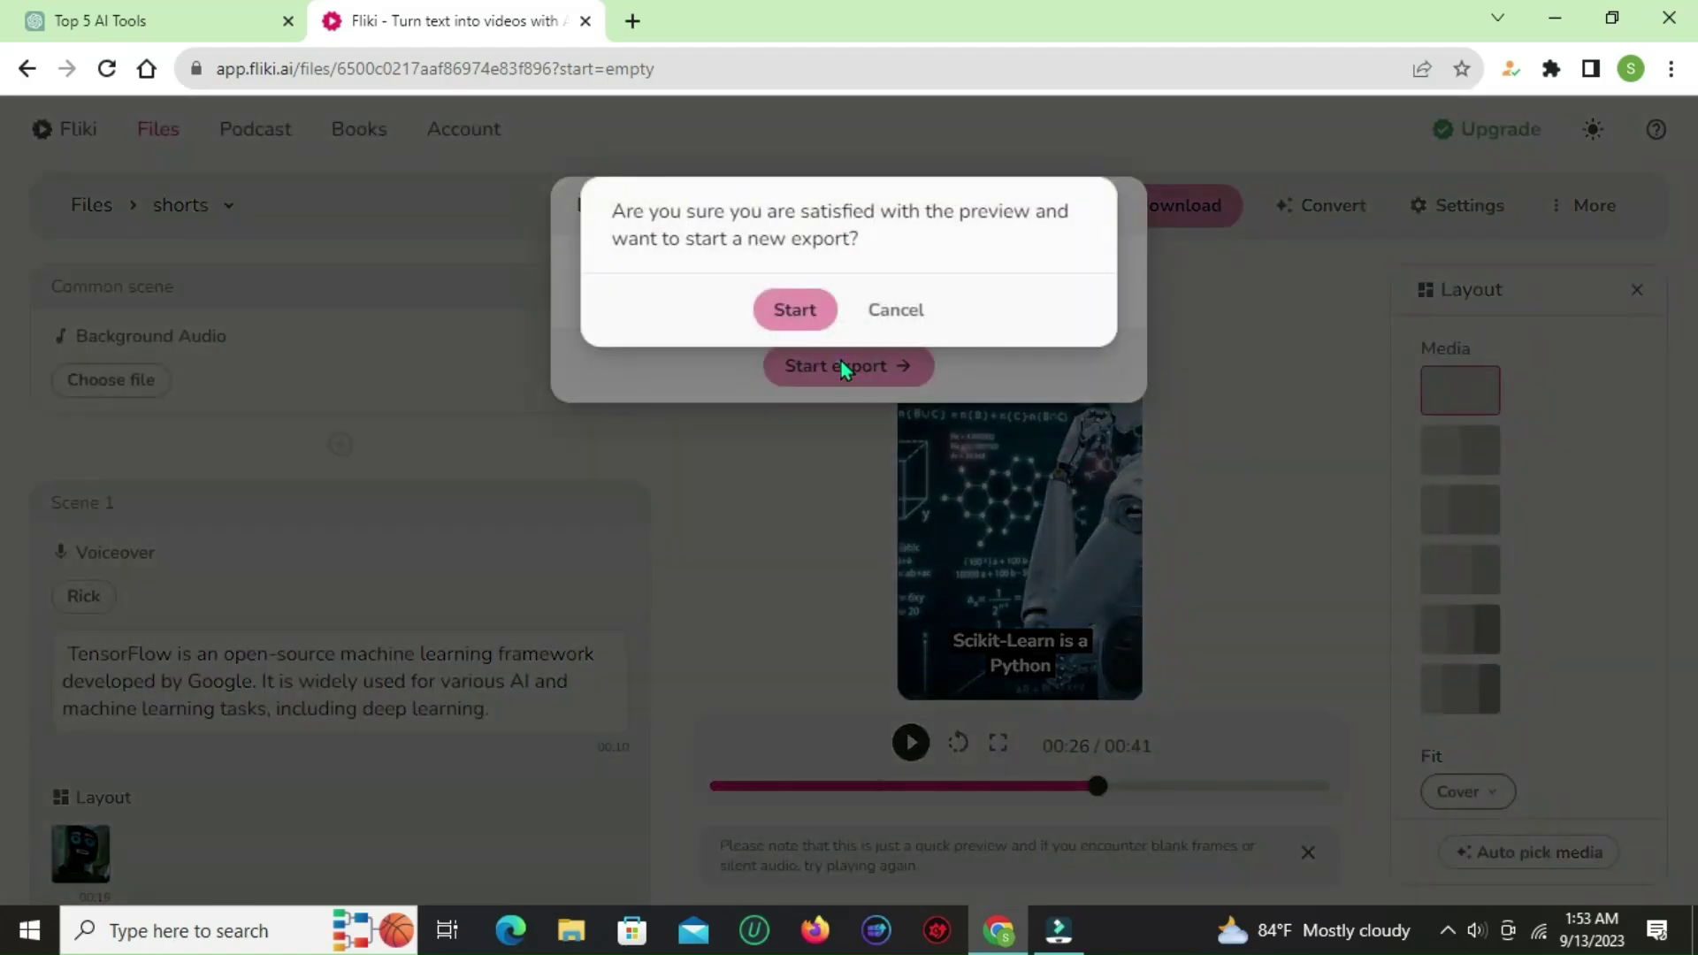
pyautogui.click(787, 317)
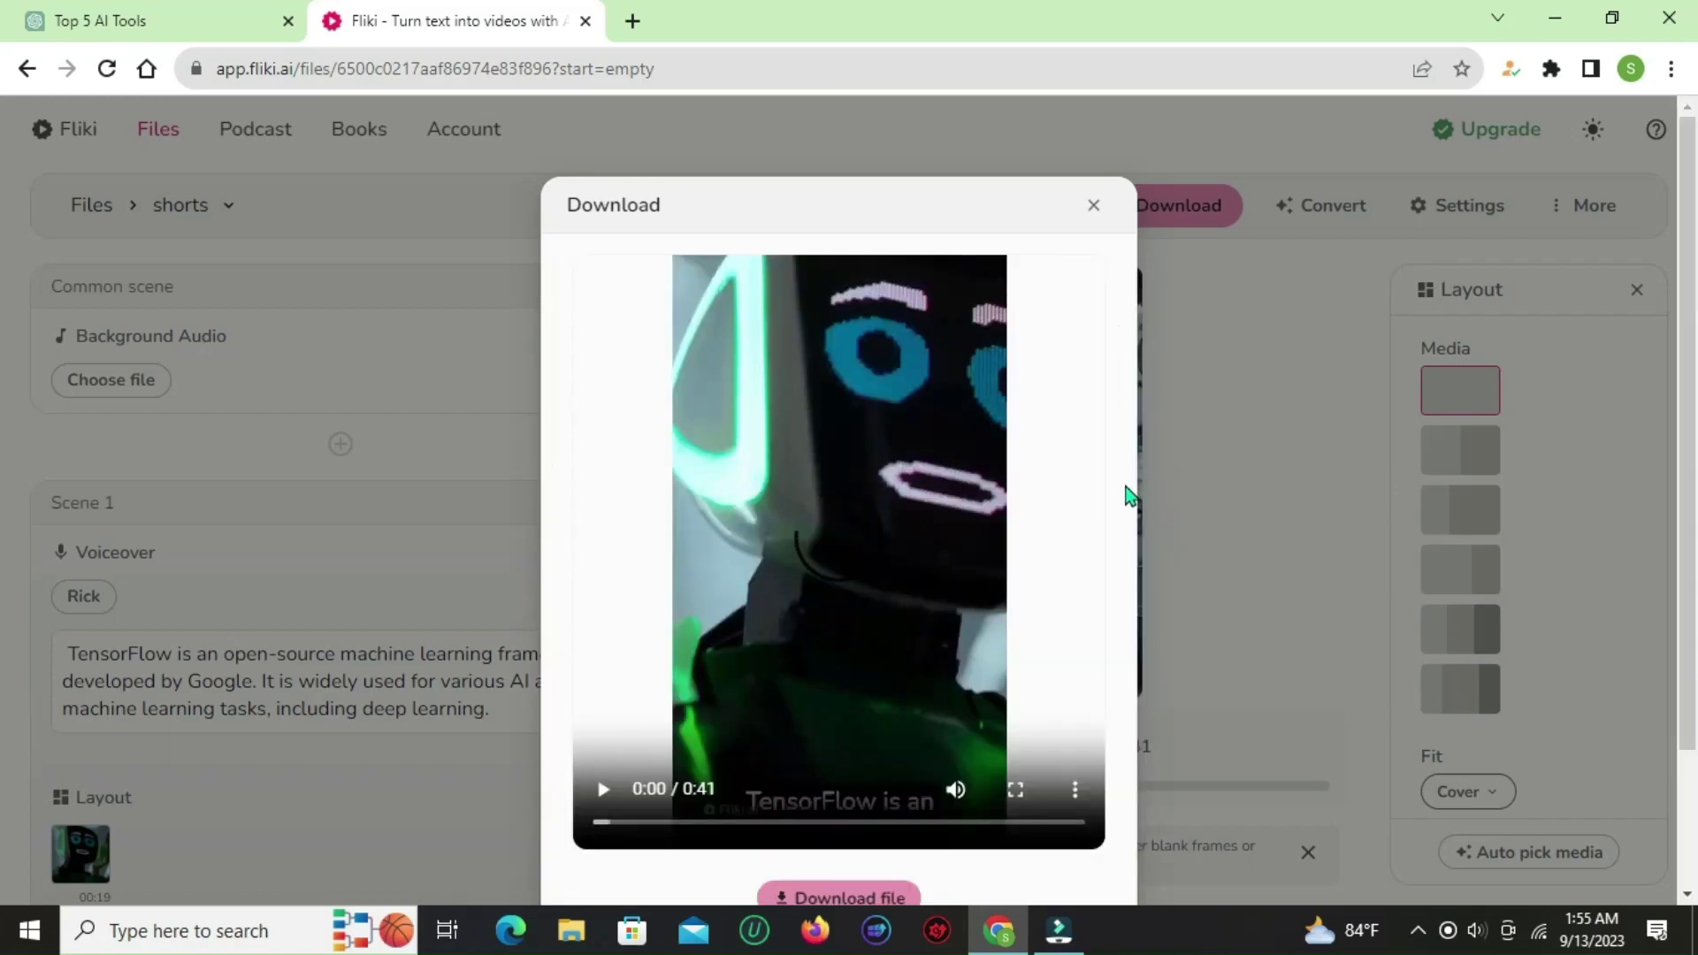
pyautogui.click(602, 790)
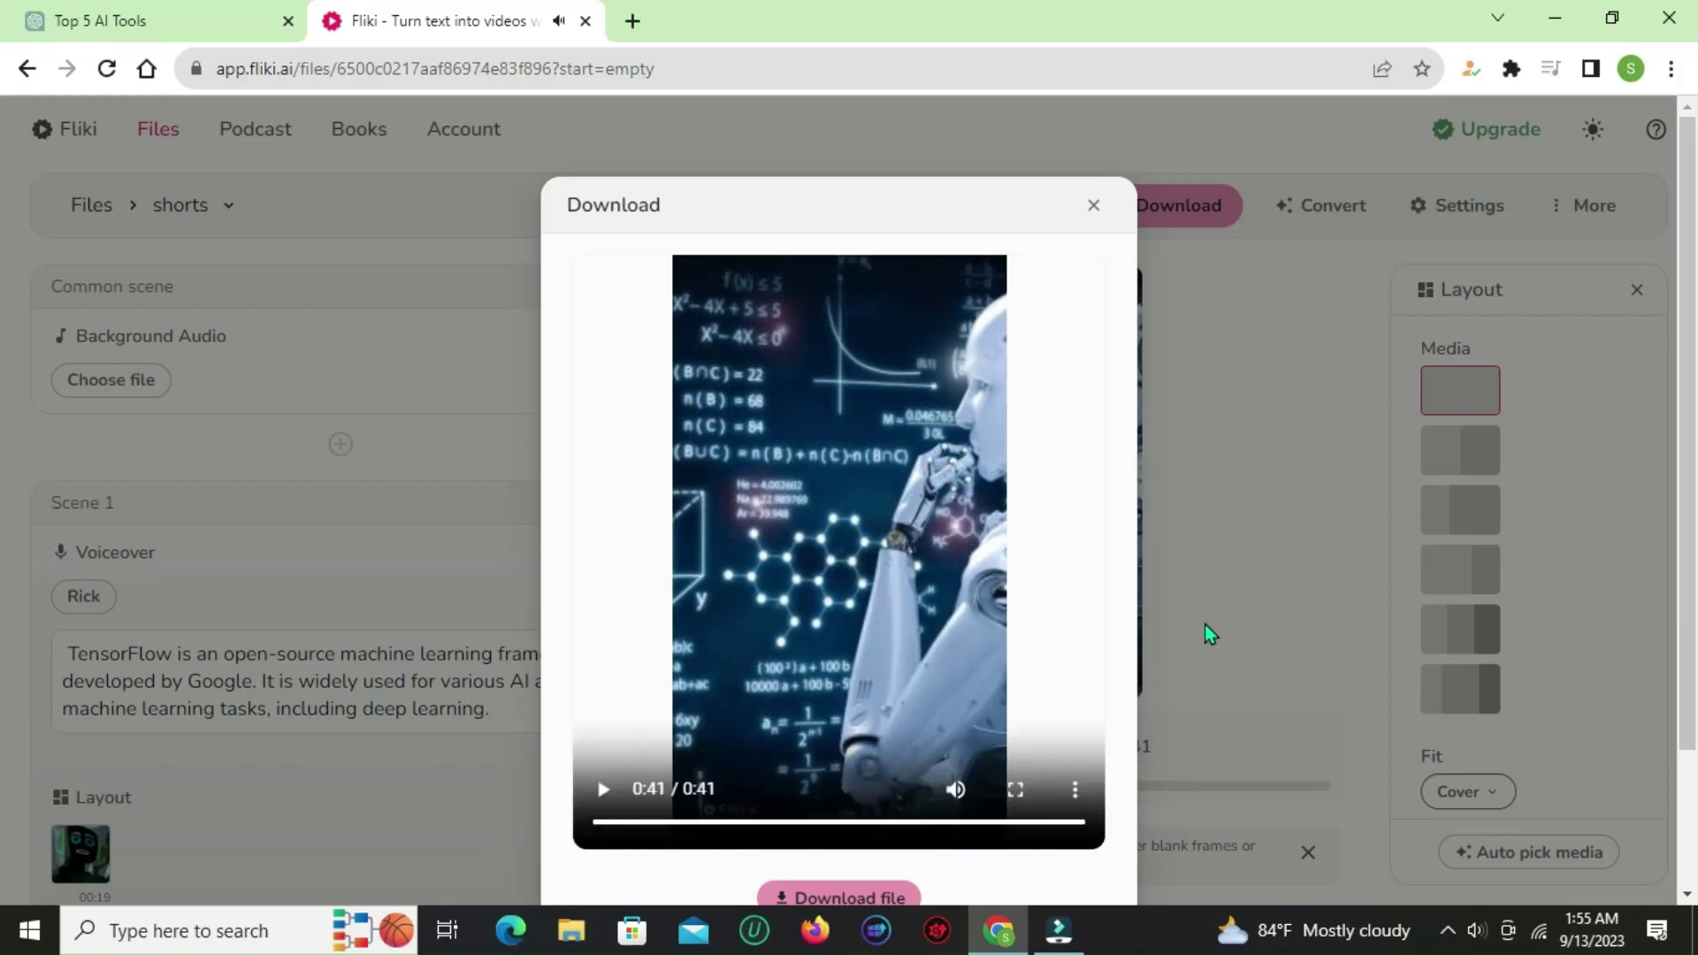
# - Download the exported video file and check for shorts.mp4 in the browser's recent downloads
pyautogui.scroll(-2, 1018, 655)
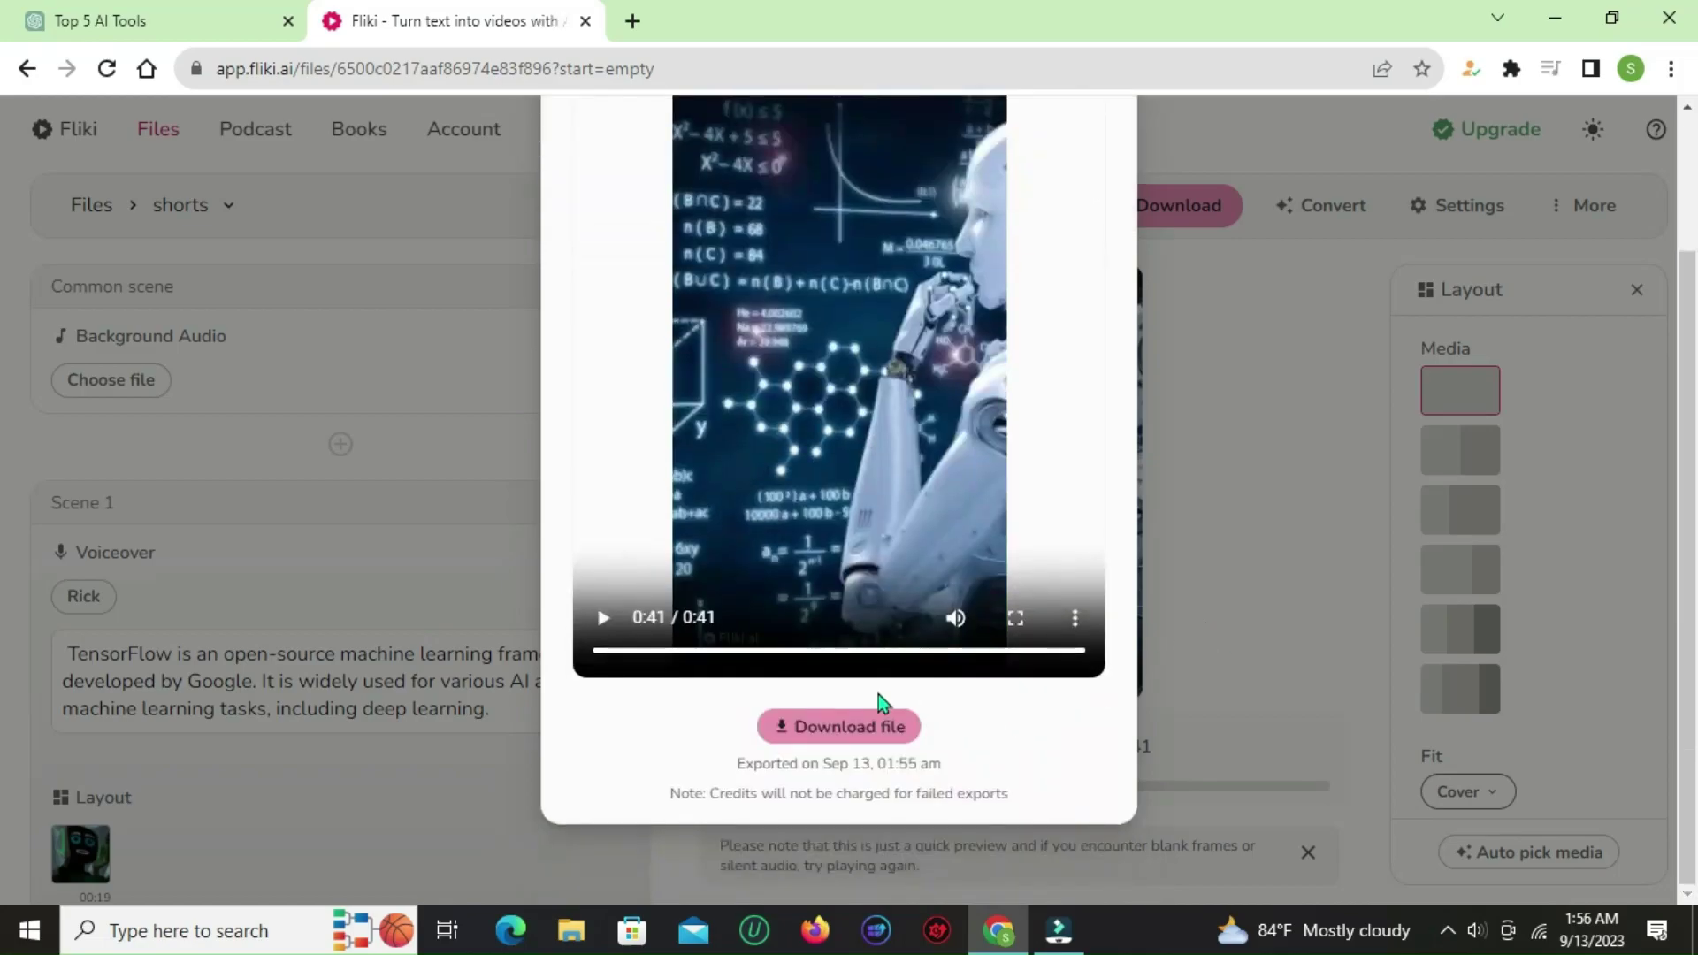
pyautogui.click(831, 731)
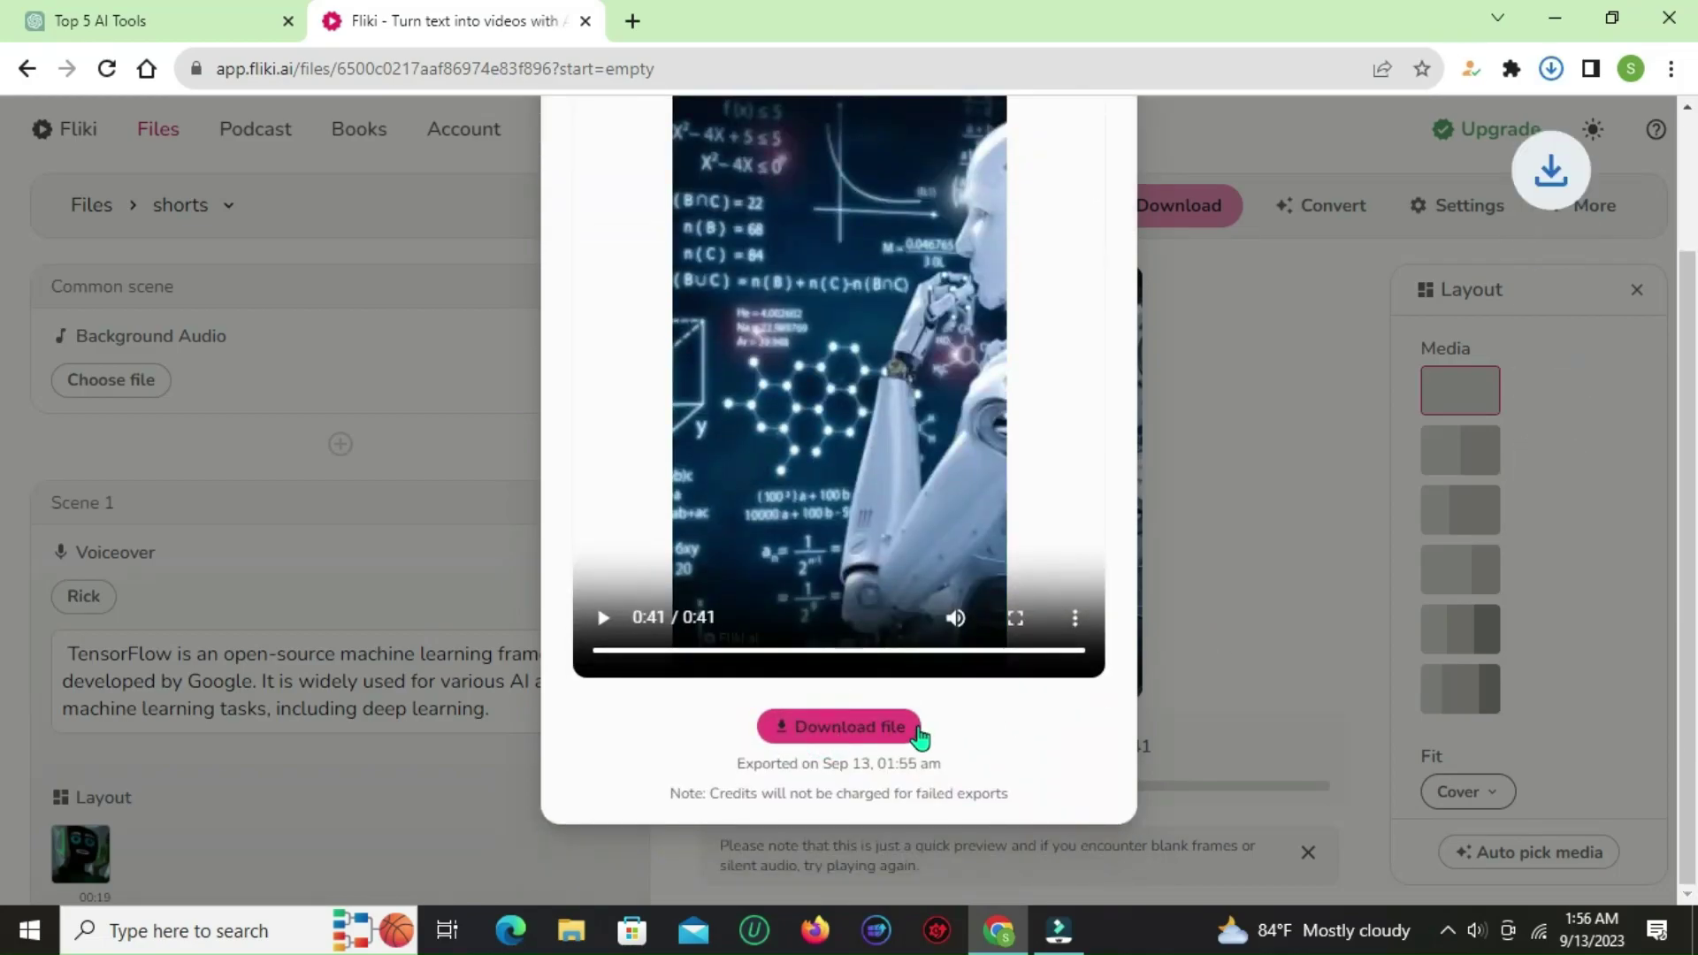
pyautogui.click(1552, 68)
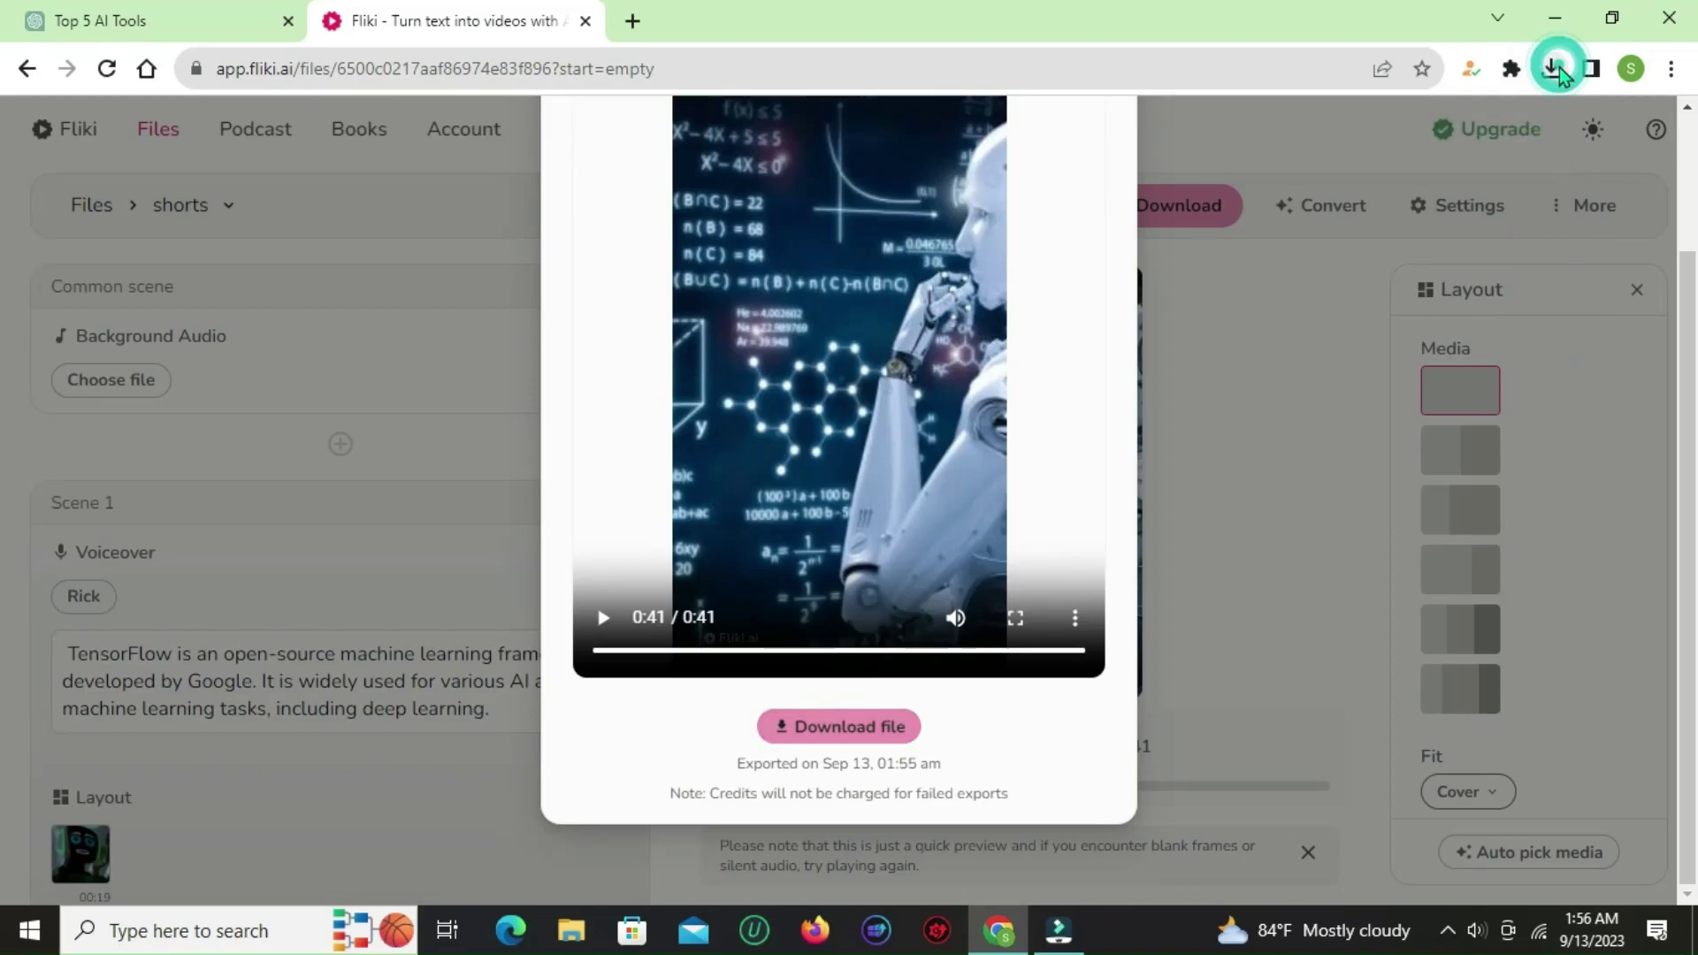
pyautogui.click(1552, 68)
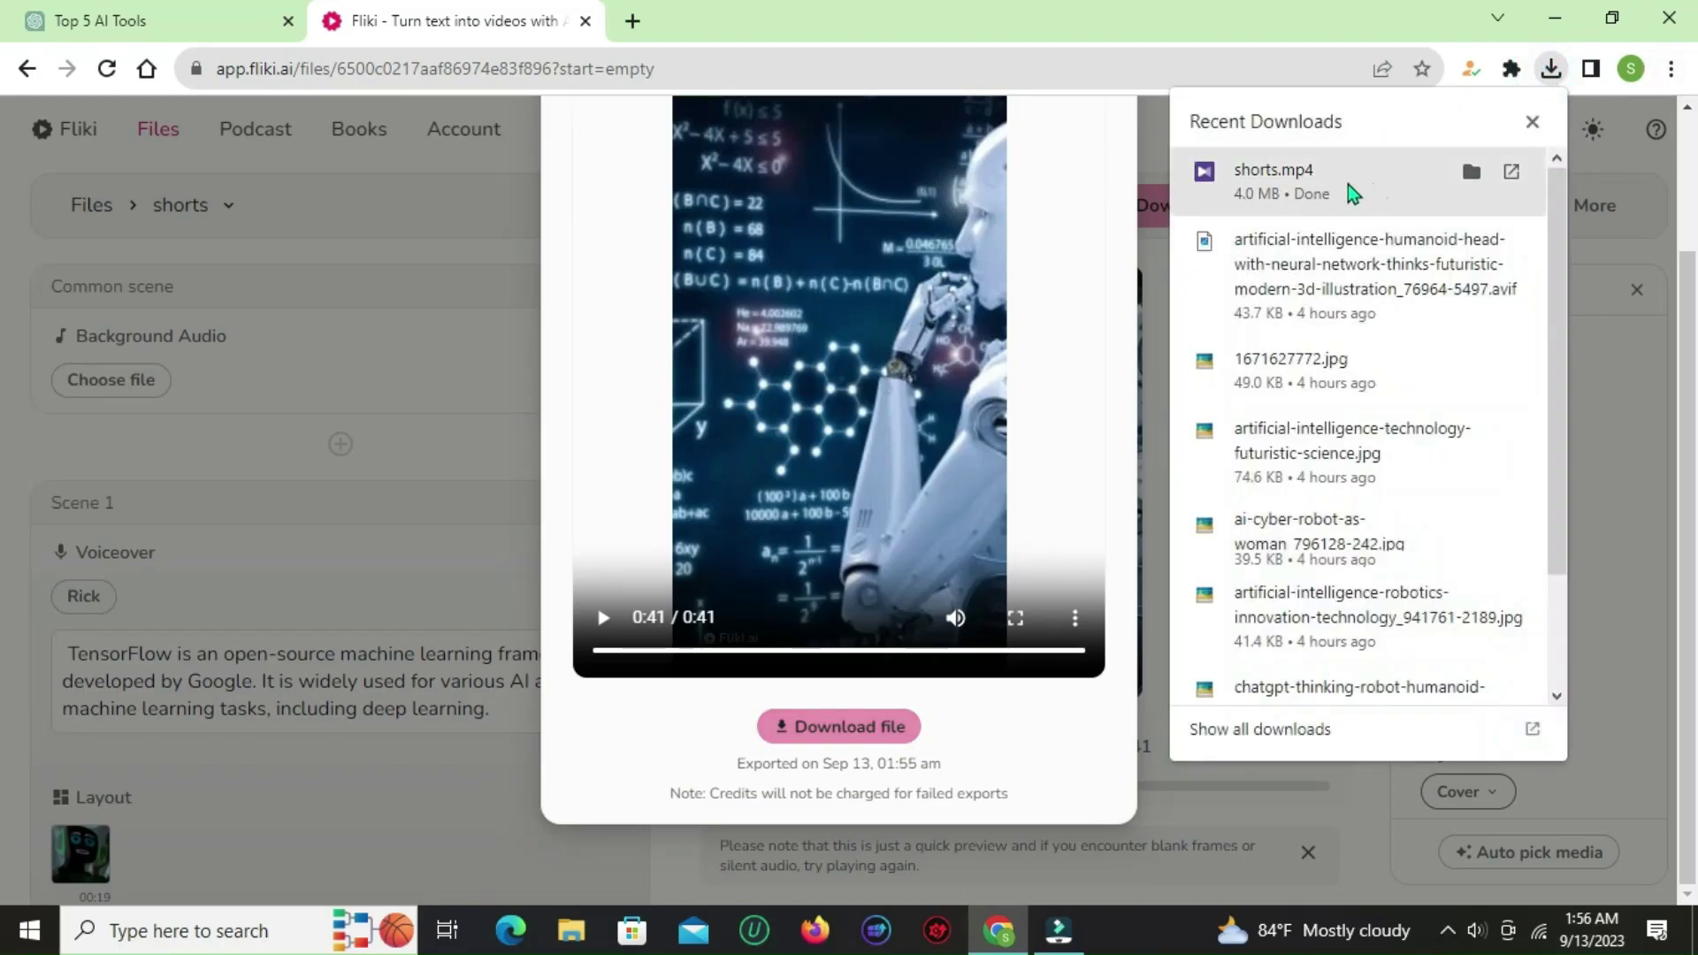
pyautogui.click(1549, 70)
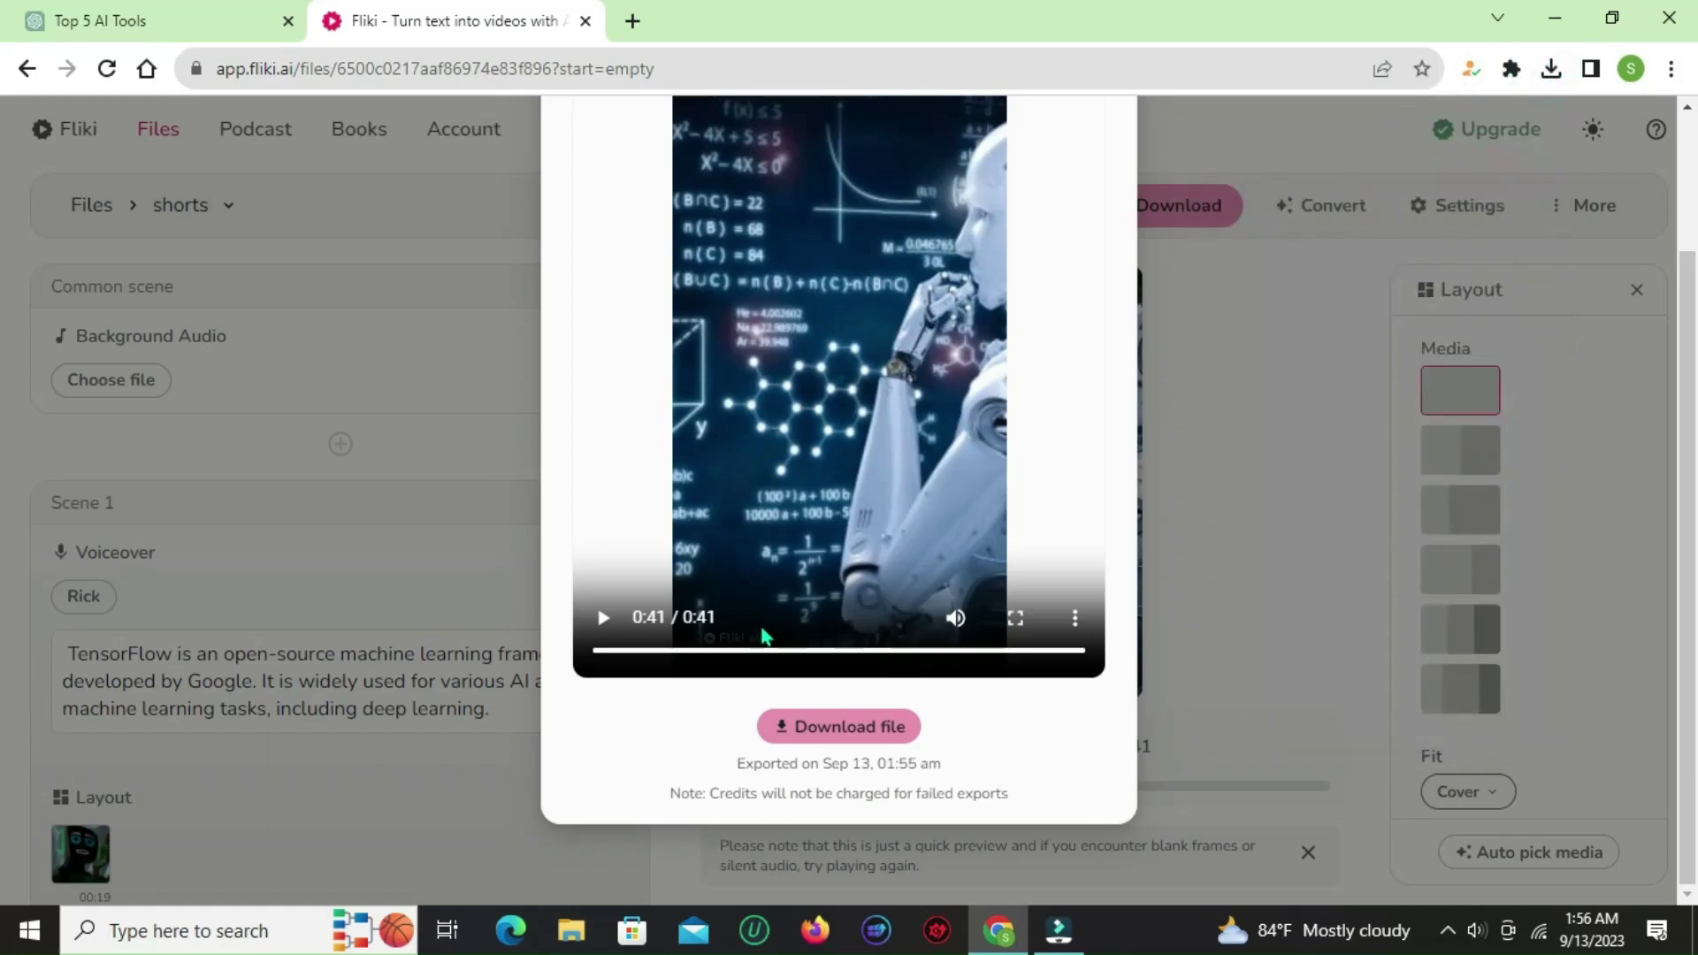
pyautogui.scroll(2, 957, 530)
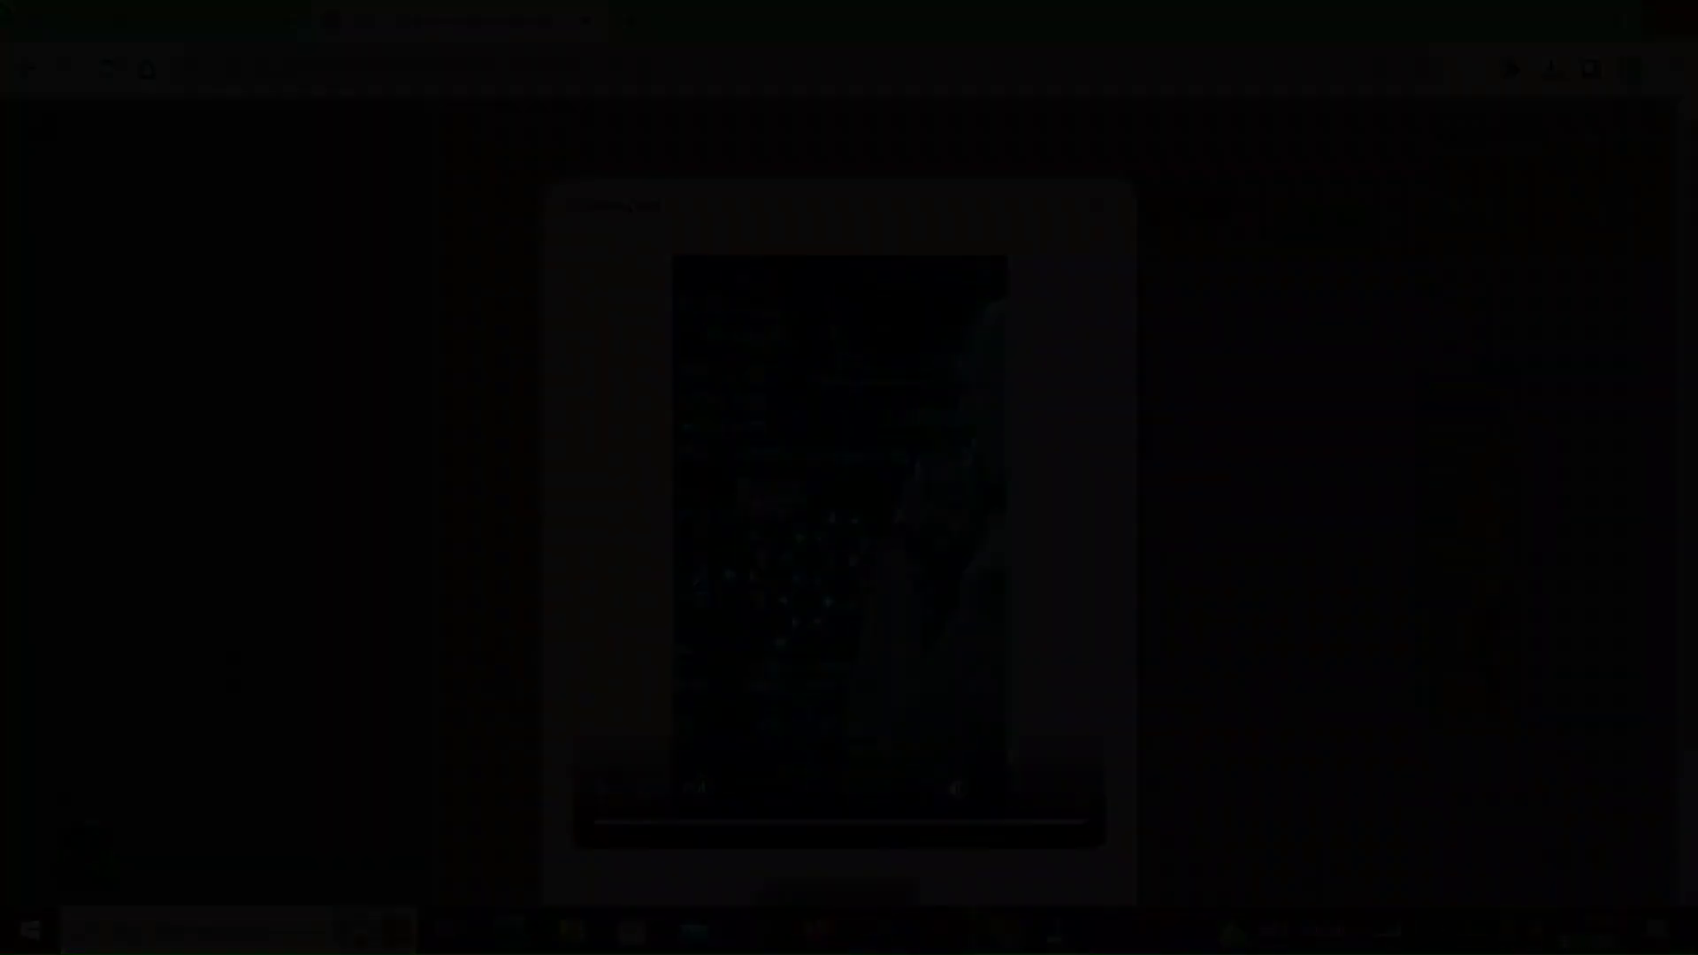